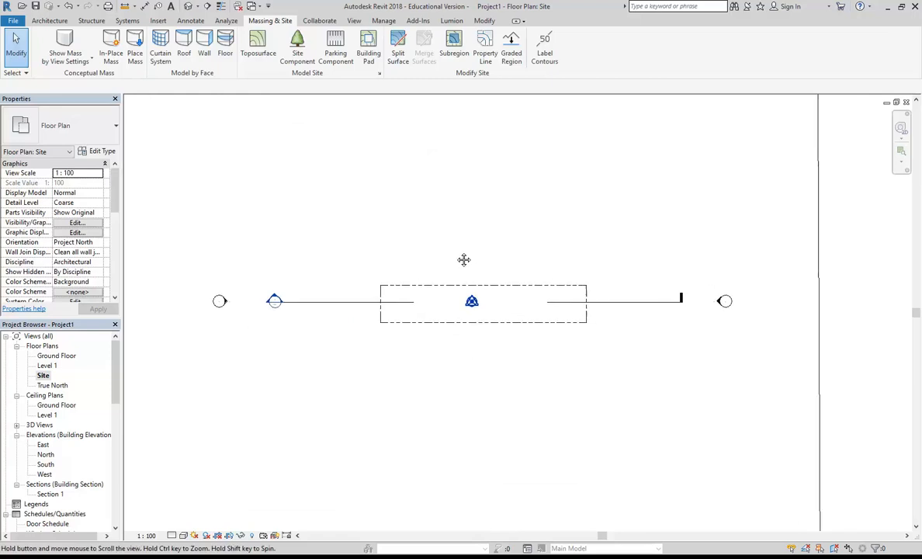
# - Switch to Acrobat to read the TinyHouse Setout Dimensions drawing, and return to the Revit site plan
pyautogui.scroll(1, 430, 206)
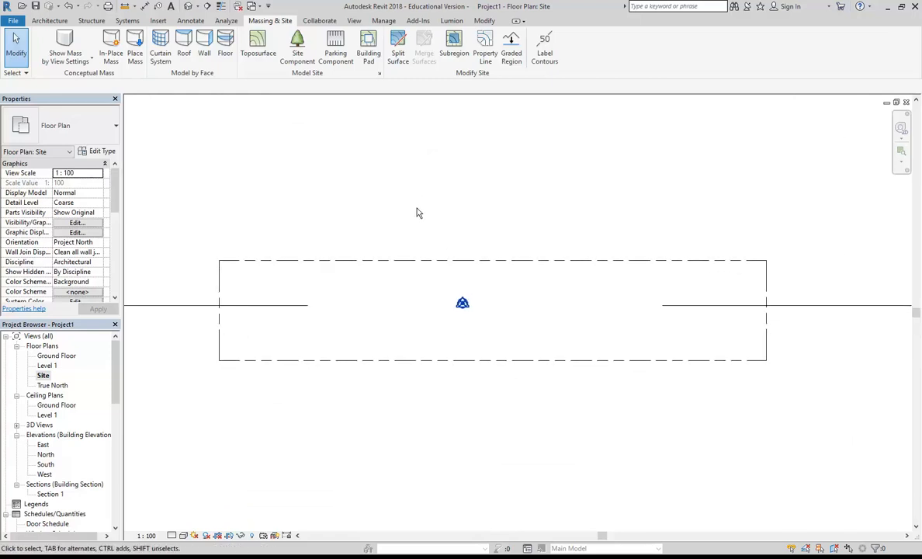
pyautogui.moveTo(283, 554)
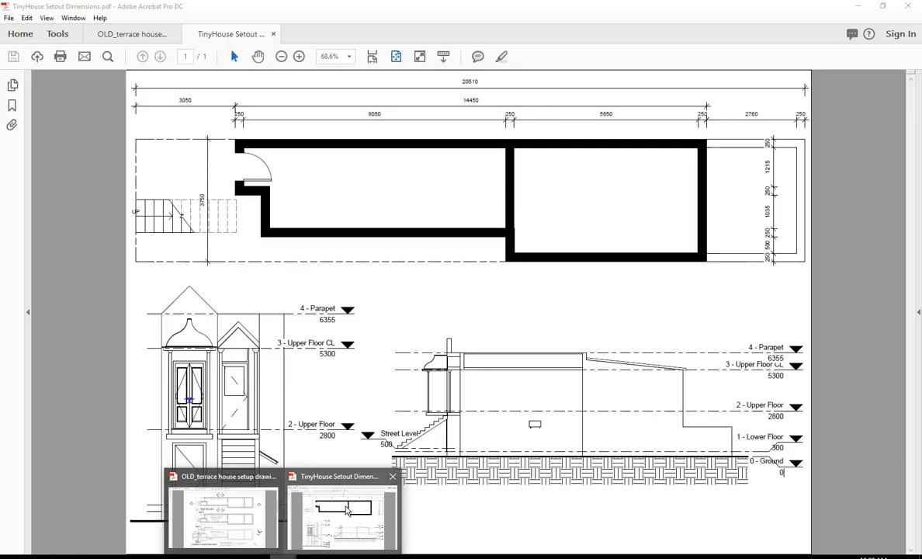
pyautogui.click(346, 510)
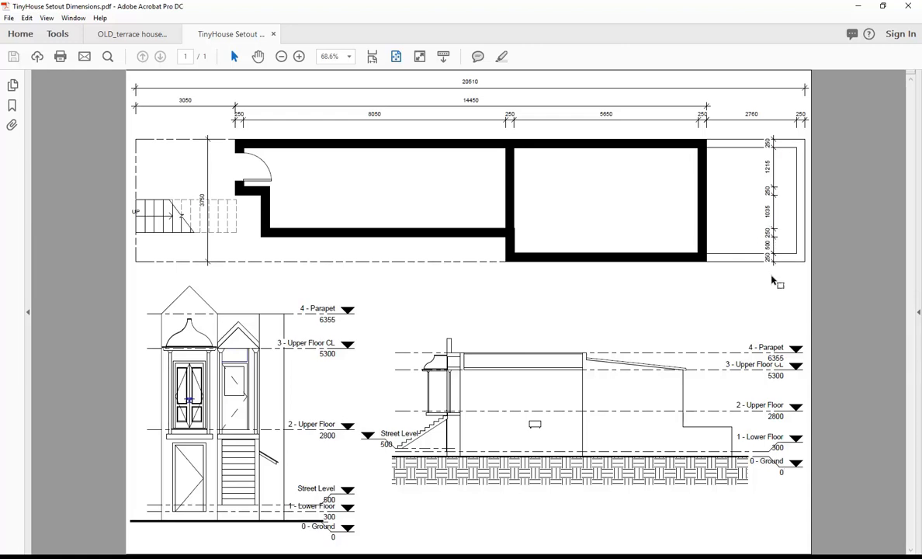
pyautogui.click(858, 7)
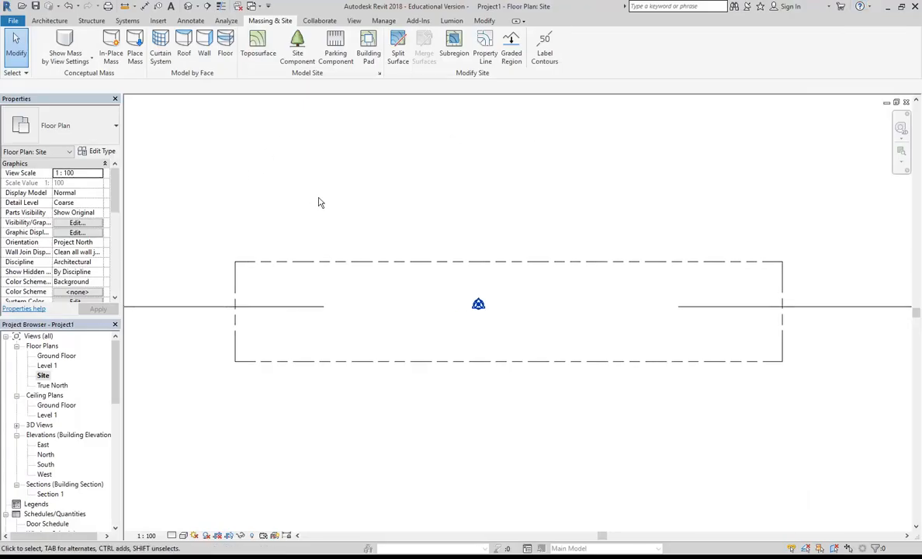
# - Save the project as TinyHouse in the teacher's named folder inside 3D-4X CAD 2 on the Student_Share_PC drive
pyautogui.click(43, 20)
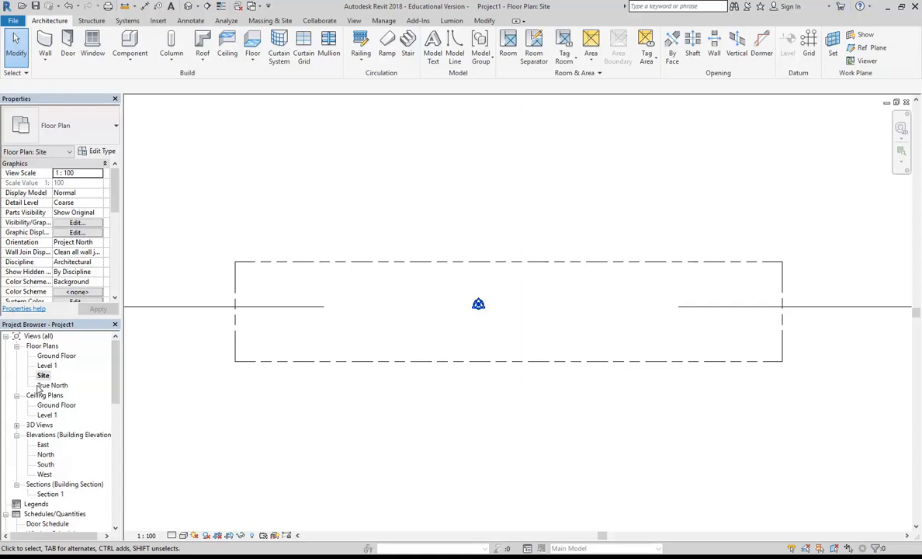
pyautogui.click(870, 50)
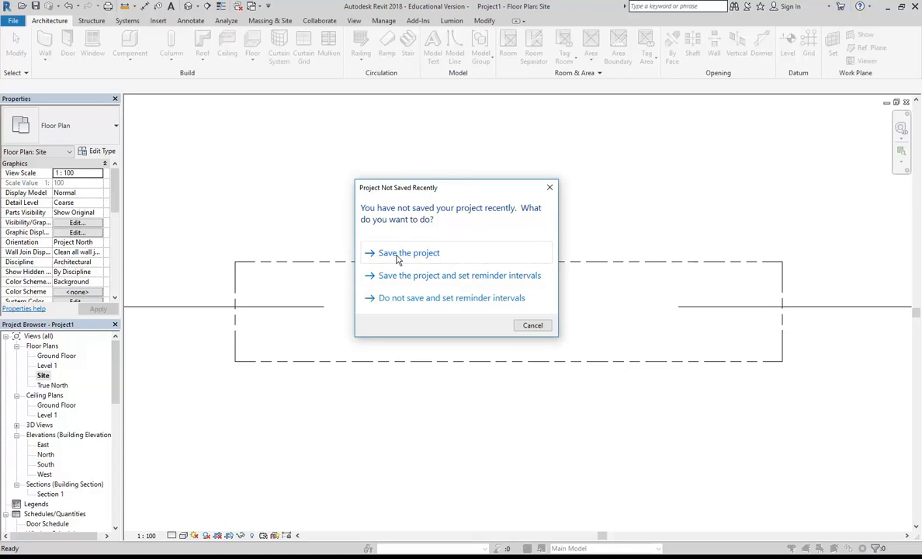
pyautogui.click(397, 254)
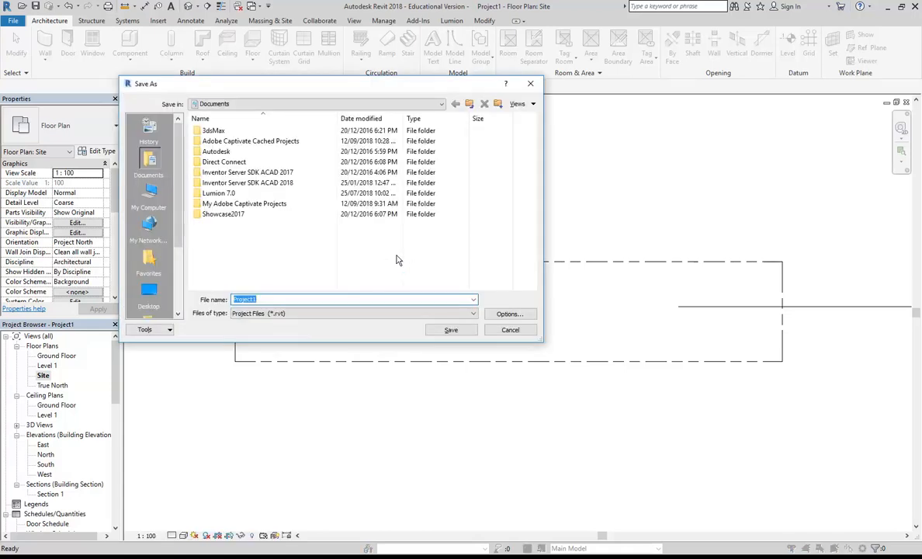
pyautogui.click(314, 103)
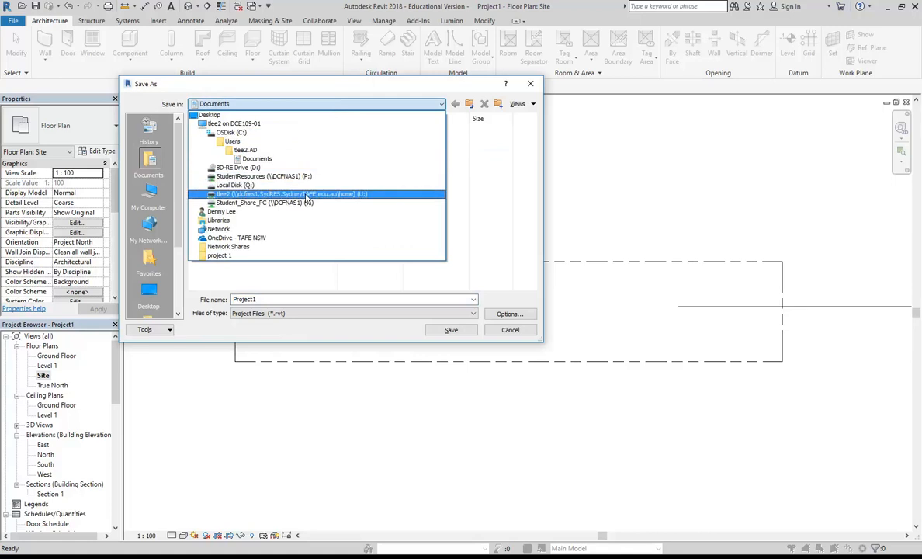
pyautogui.click(289, 204)
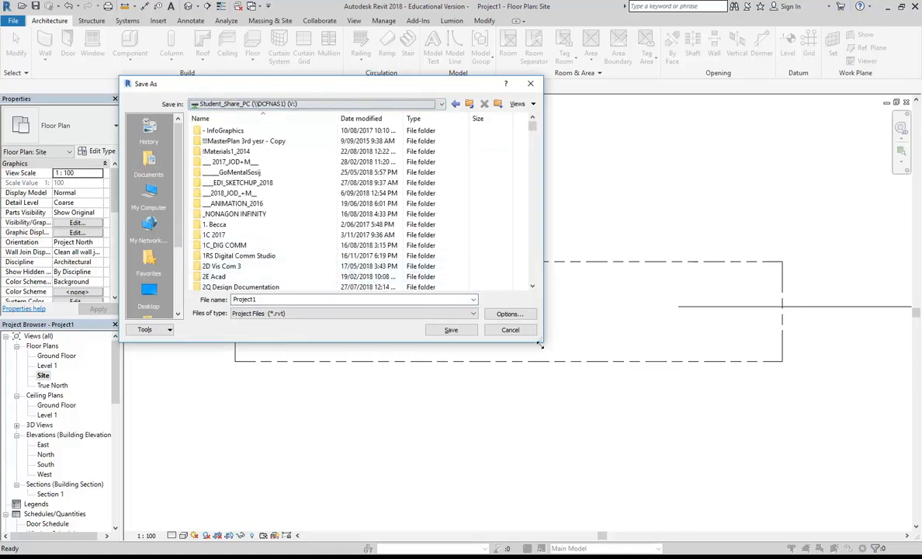
pyautogui.moveTo(541, 340); pyautogui.dragTo(662, 470)
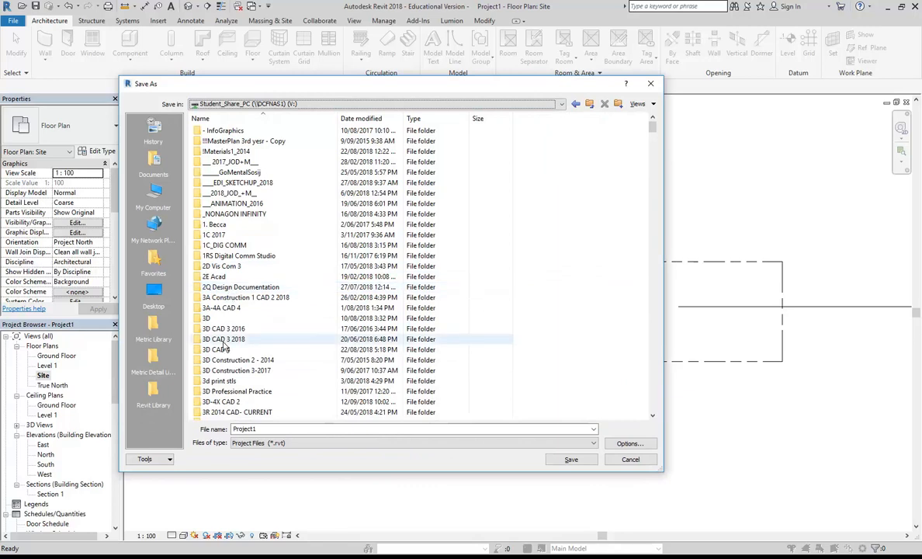
pyautogui.doubleClick(223, 402)
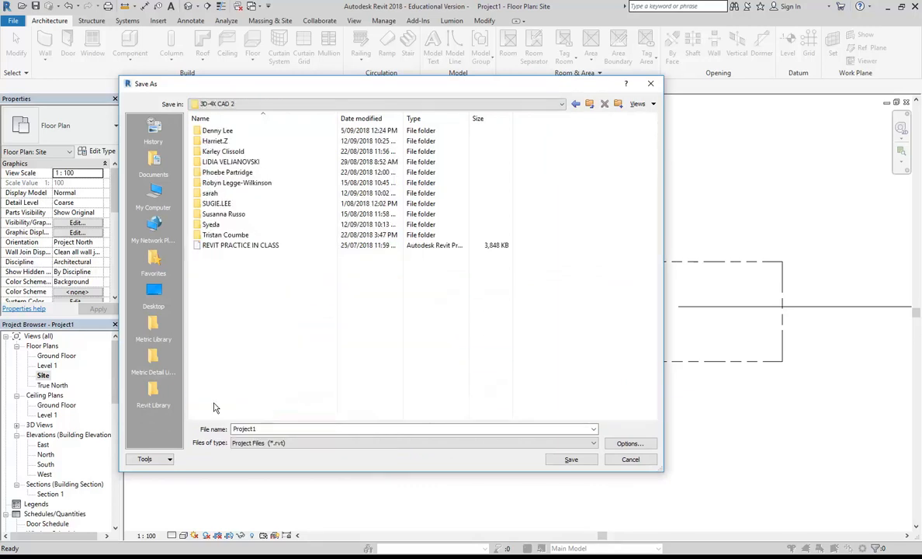
pyautogui.doubleClick(213, 131)
pyautogui.doubleClick(284, 432)
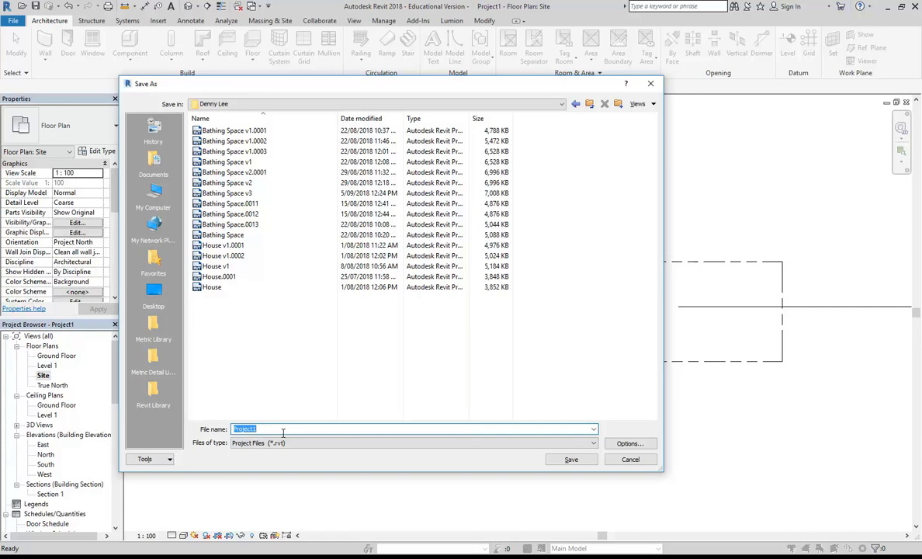
pyautogui.write('TinyHouse')
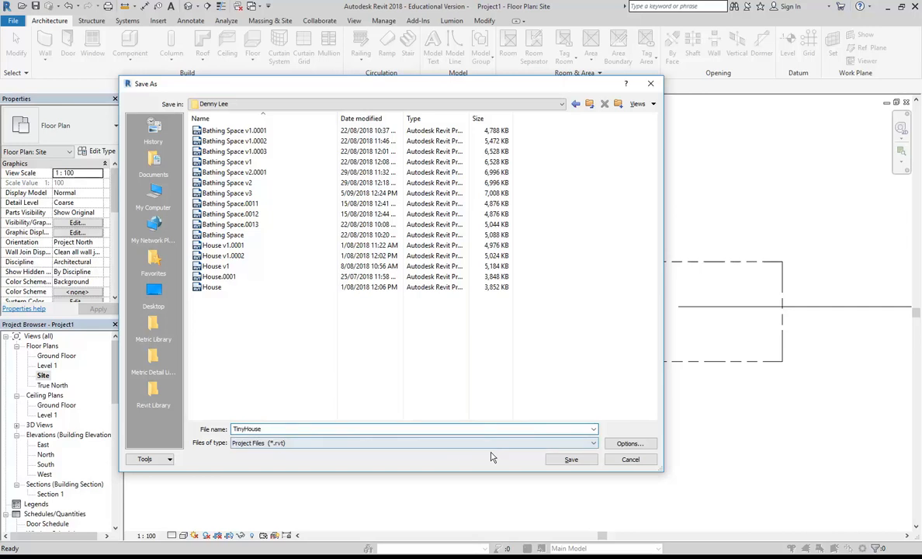
pyautogui.click(571, 459)
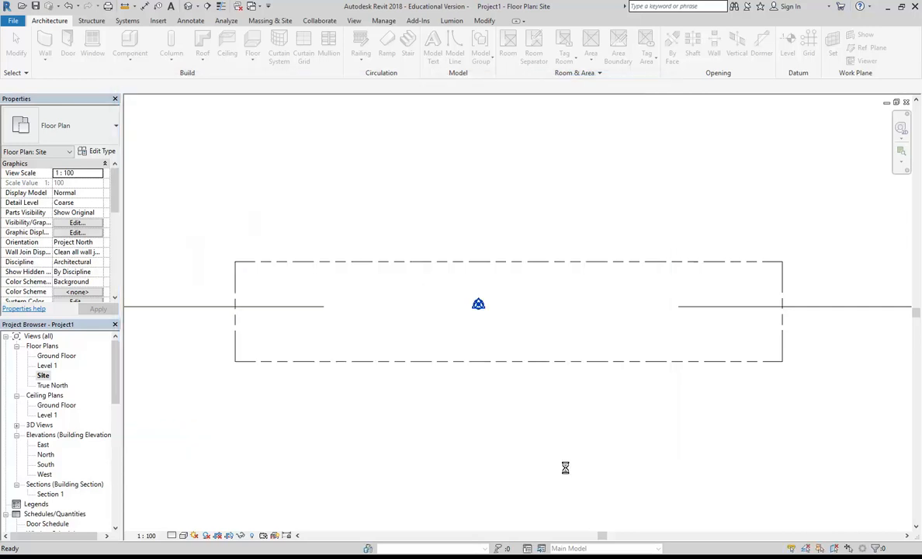
# - Draw a vertical reference plane across the site boundary near its west end, extending past both long edges
pyautogui.press('r')
pyautogui.press('p')
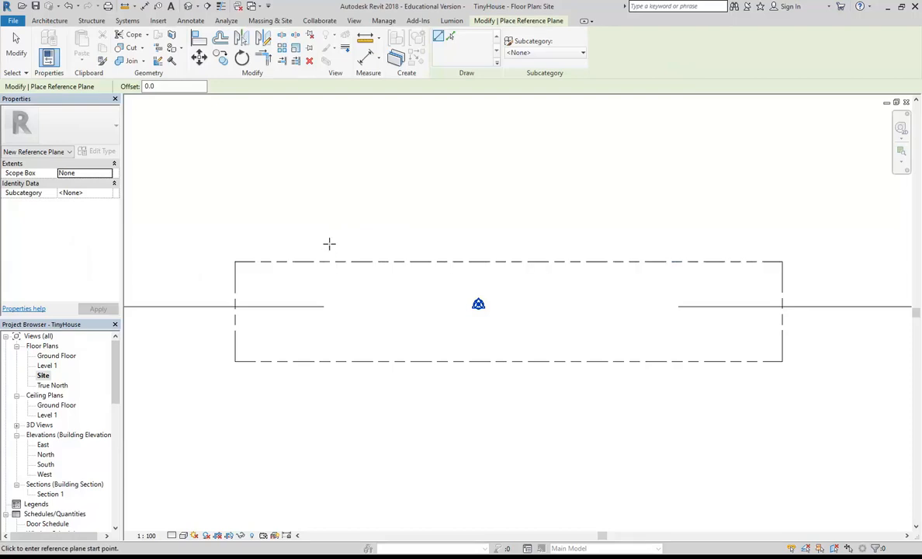
pyautogui.click(328, 245)
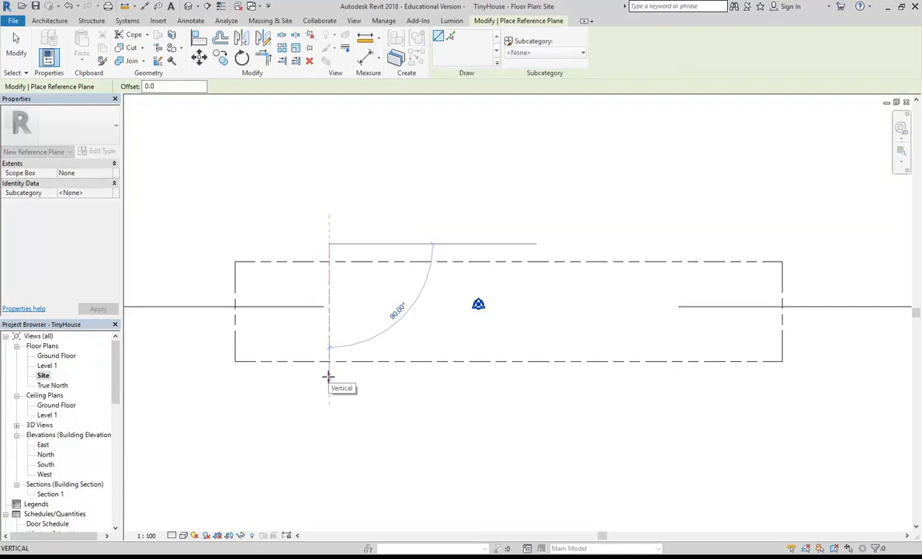
pyautogui.click(329, 376)
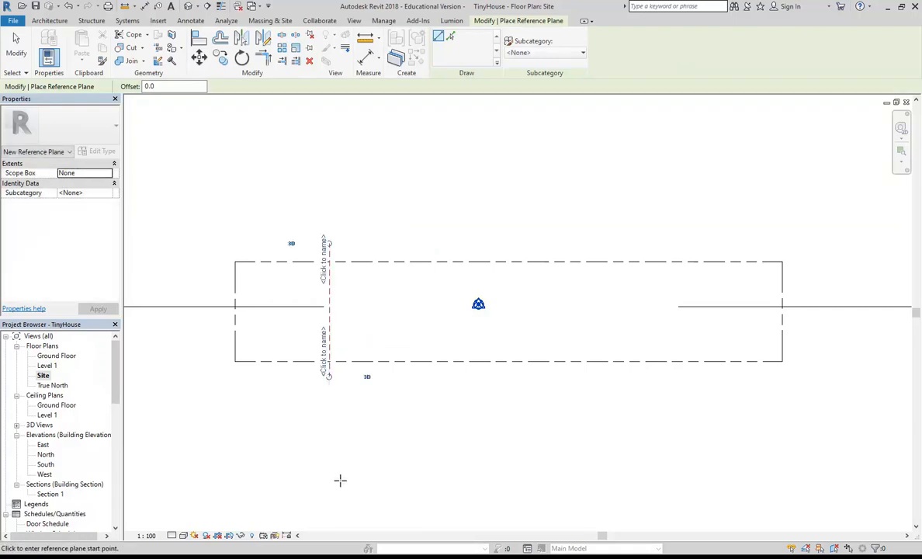
# - Place an aligned dimension above the site between the west boundary line and the reference plane
pyautogui.moveTo(269, 384); pyautogui.dragTo(366, 372, button='middle')
pyautogui.scroll(2, 374, 310)
pyautogui.scroll(2, 372, 290)
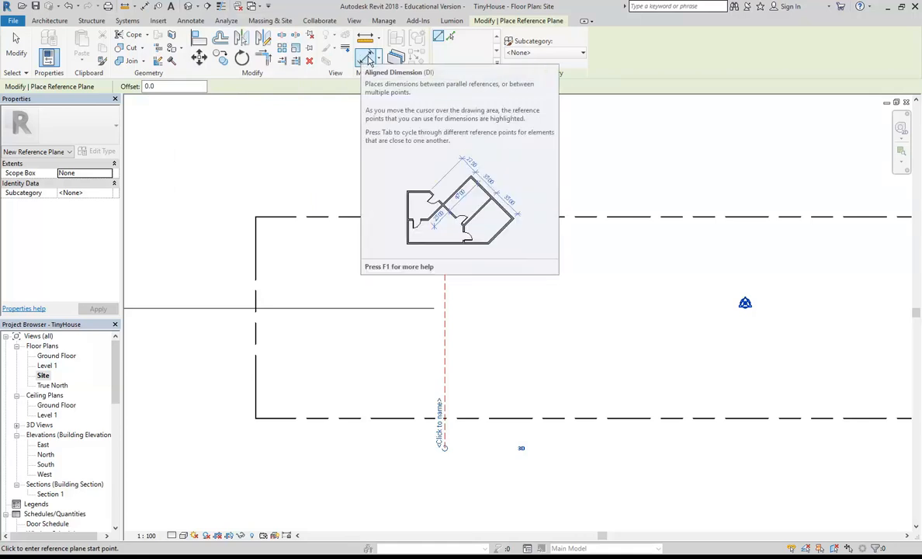
pyautogui.click(369, 60)
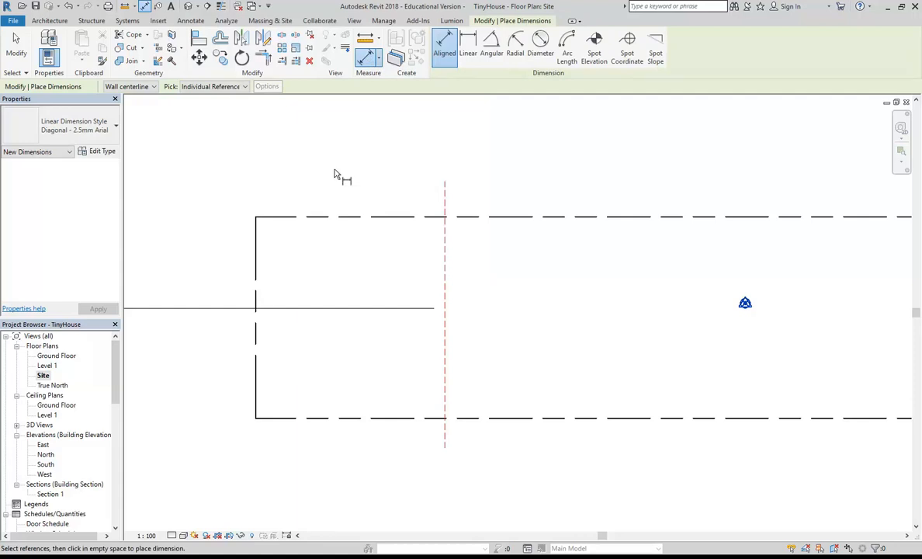
pyautogui.click(256, 271)
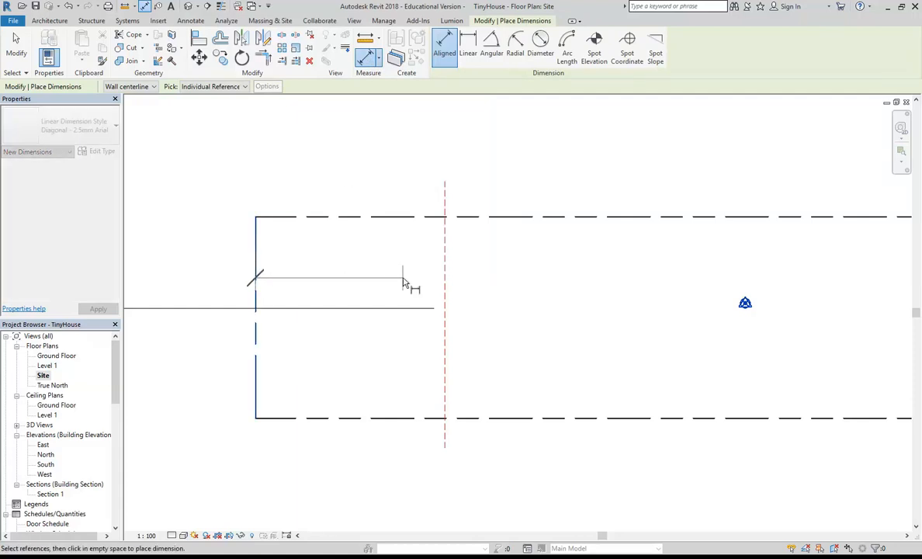
pyautogui.click(444, 278)
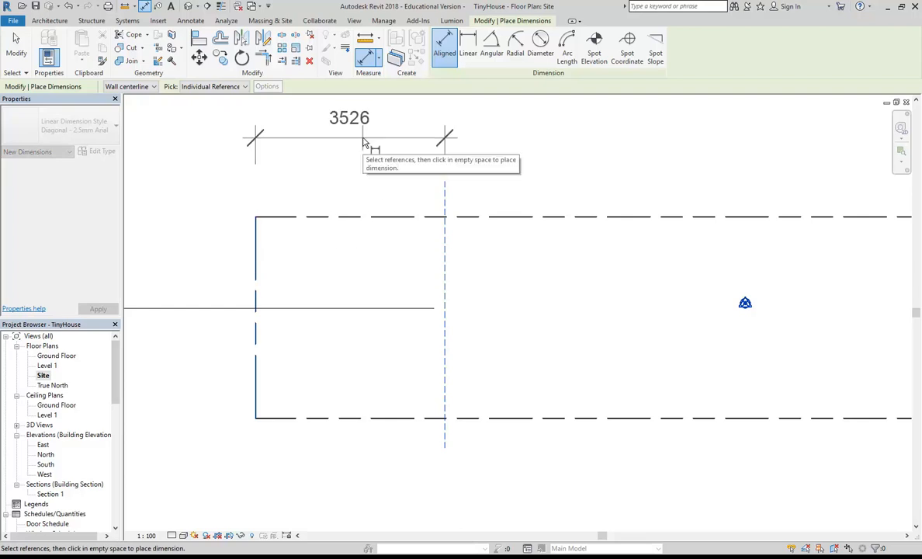
pyautogui.click(362, 142)
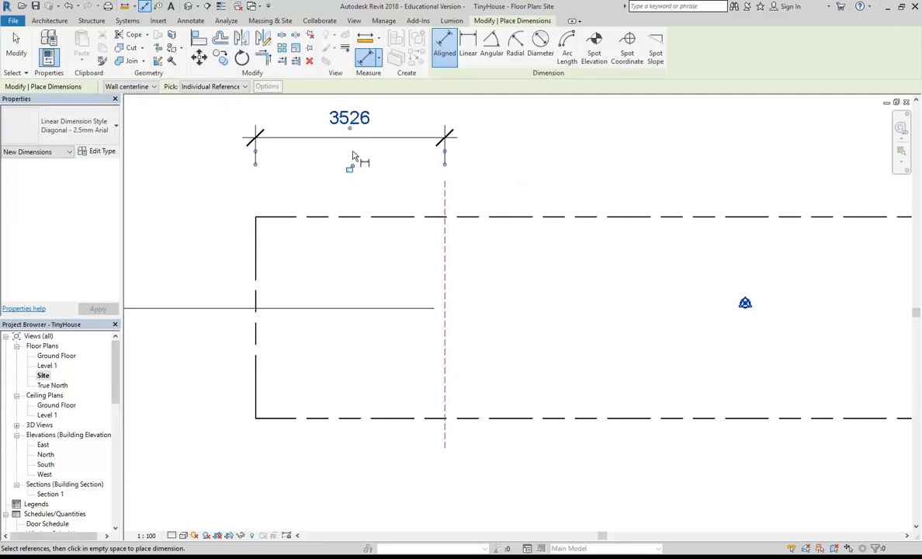
pyautogui.rightClick(496, 156)
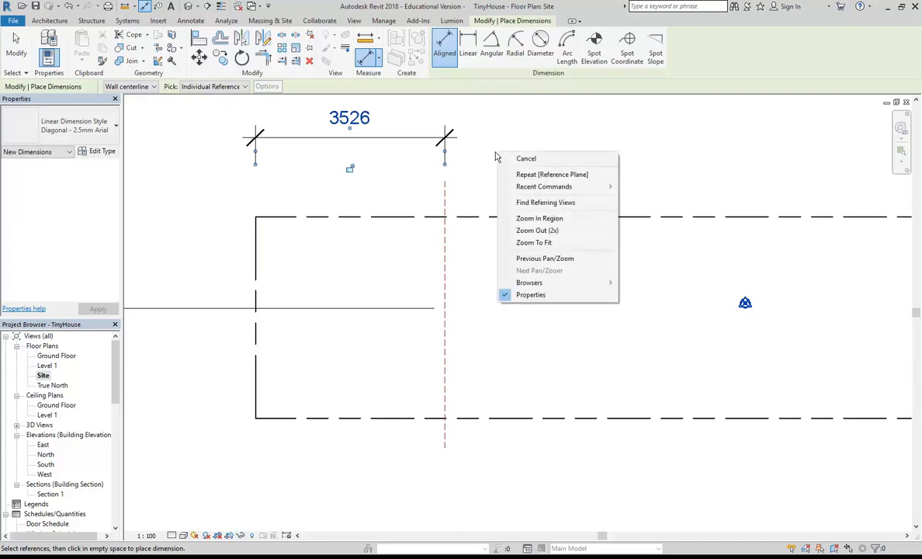
pyautogui.click(526, 159)
pyautogui.rightClick(512, 158)
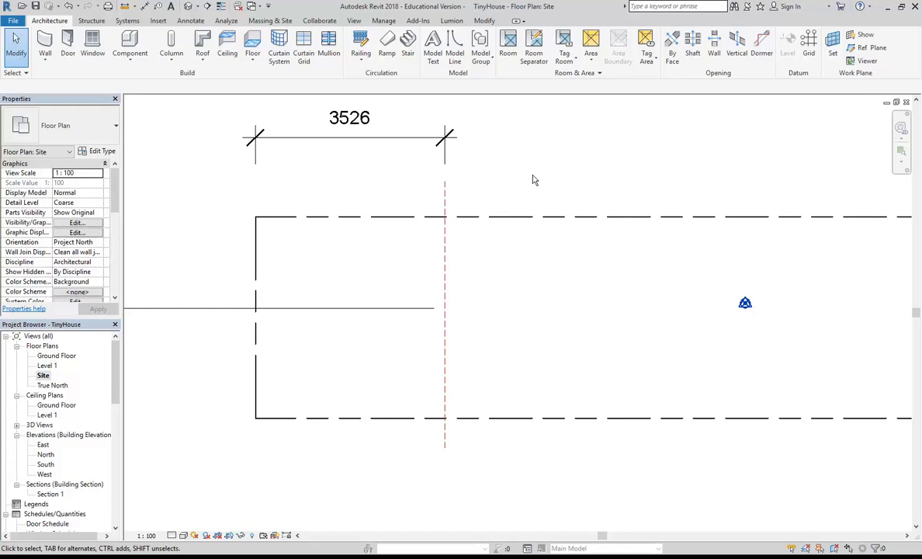
# - Set the reference plane's distance from the west boundary line to 3050
pyautogui.click(445, 196)
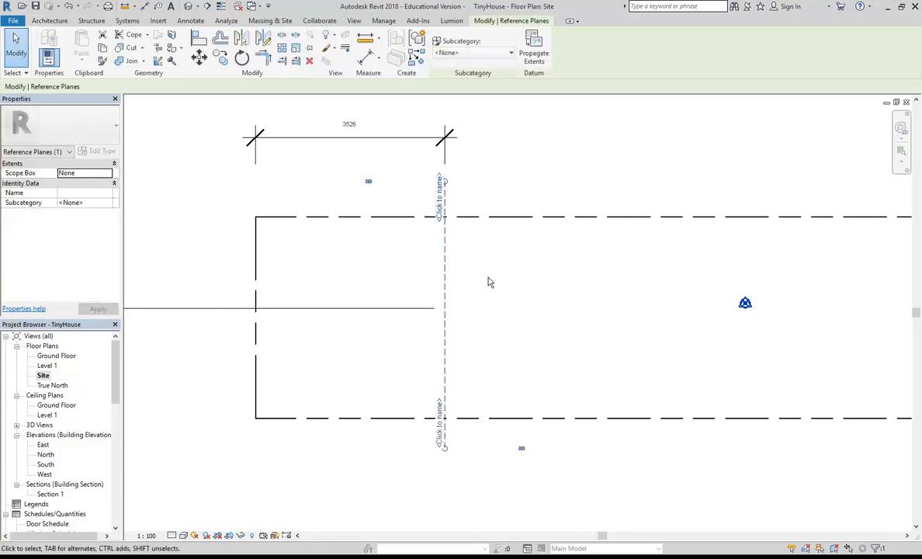
pyautogui.click(350, 125)
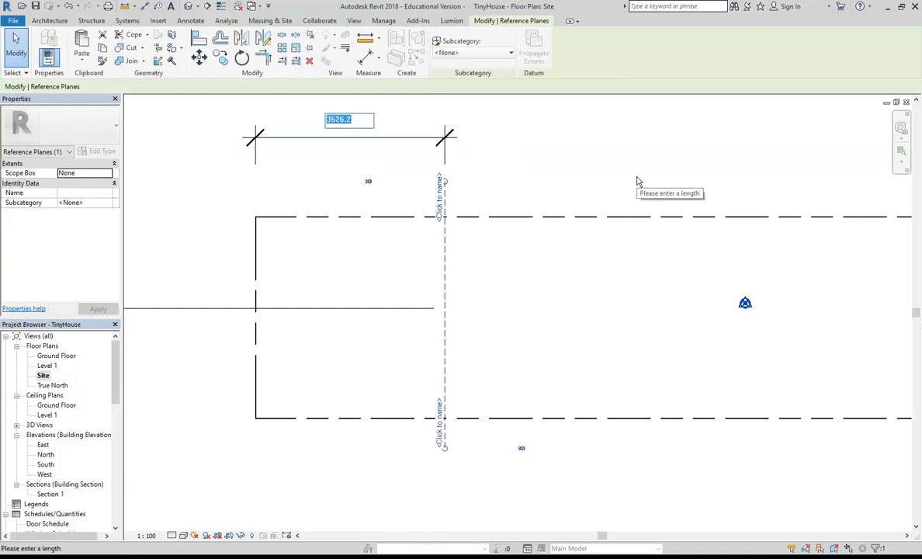
pyautogui.write('3')
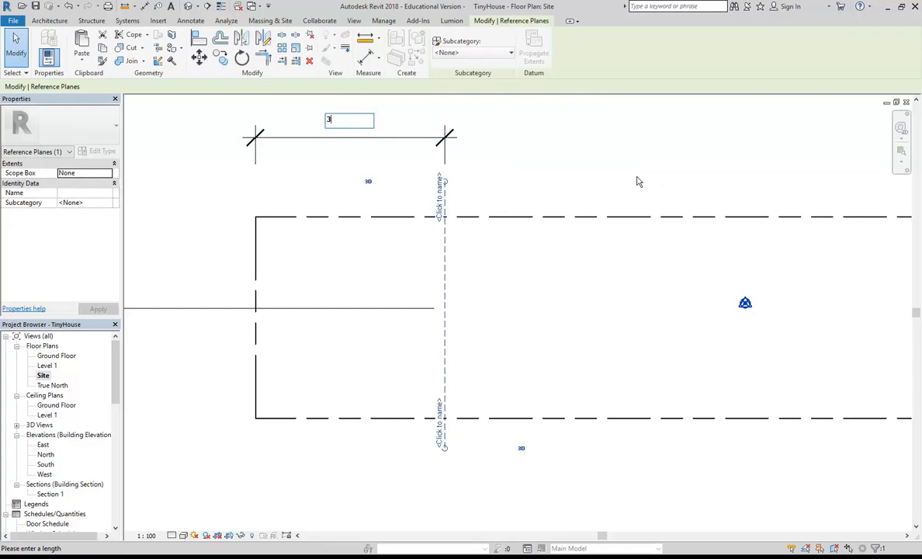
pyautogui.write('050')
pyautogui.press('Return')
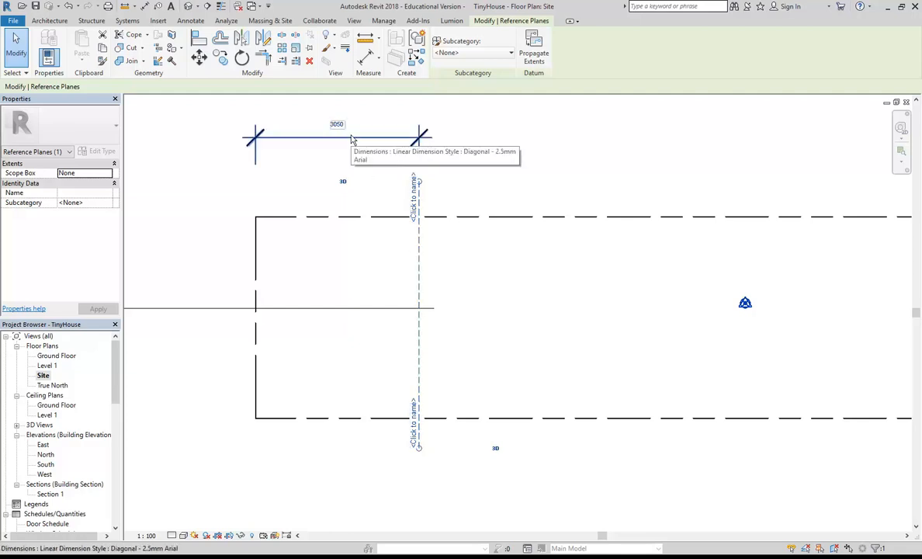
pyautogui.click(459, 161)
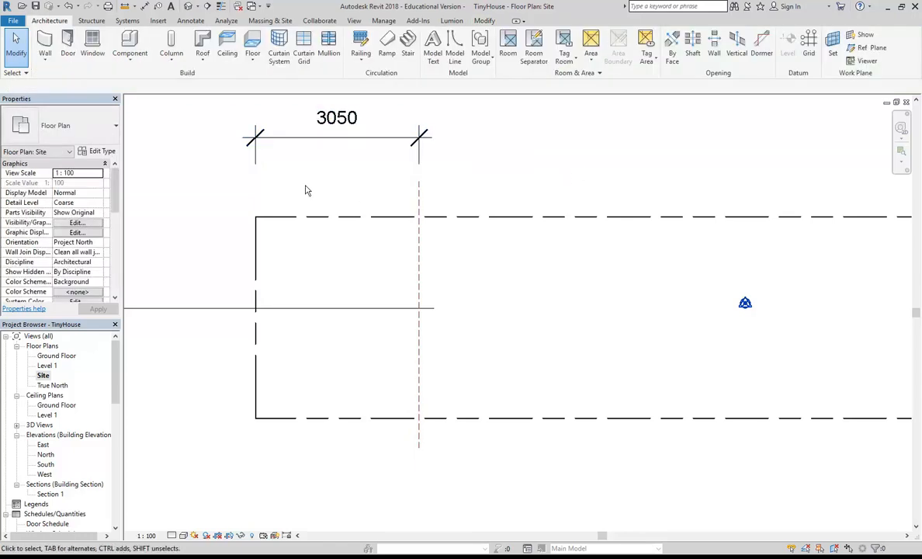
# - Examine the Dimension Text options of the dimension between the west boundary line and the reference plane
pyautogui.click(337, 120)
pyautogui.moveTo(305, 149); pyautogui.dragTo(319, 173, button='middle')
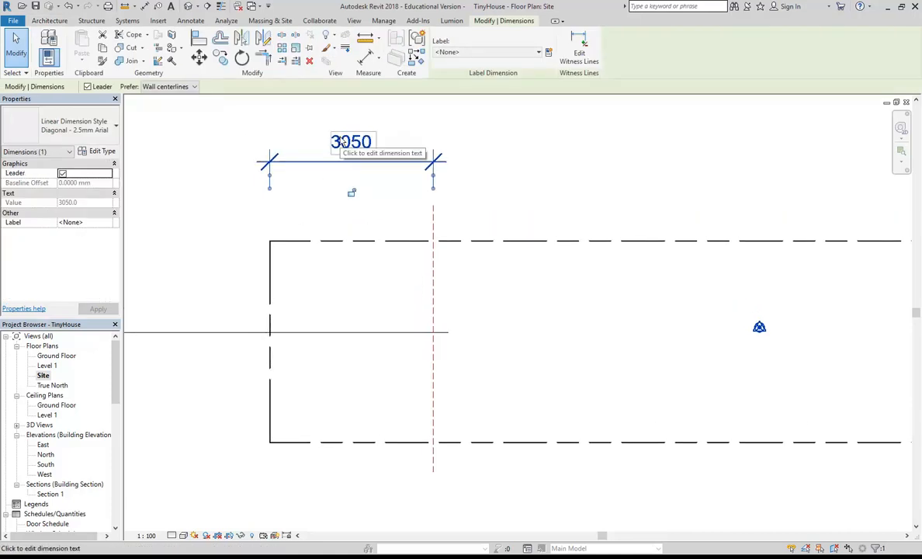
pyautogui.click(342, 142)
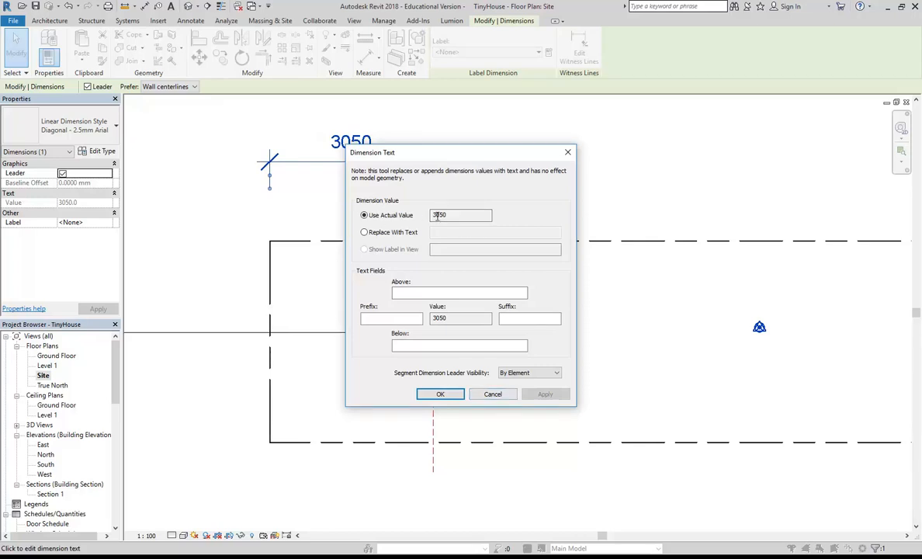
pyautogui.click(487, 393)
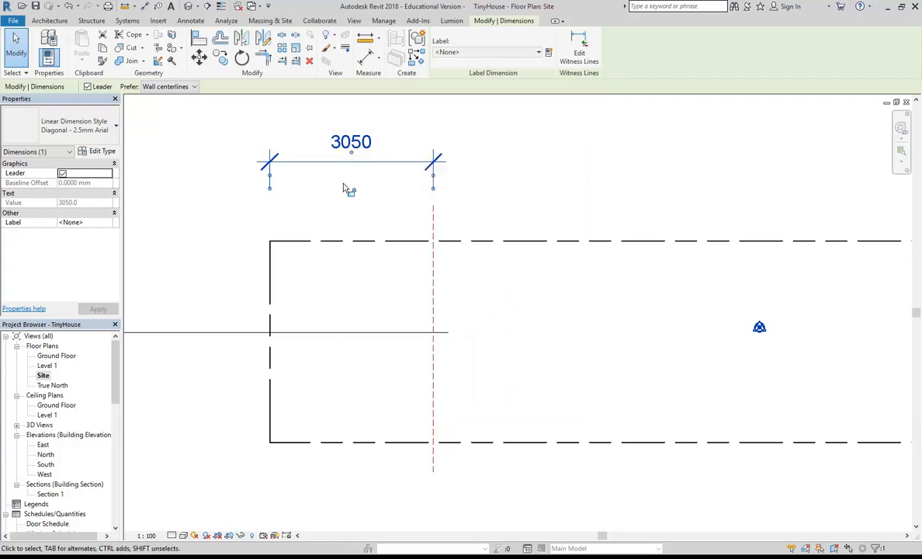
pyautogui.click(373, 261)
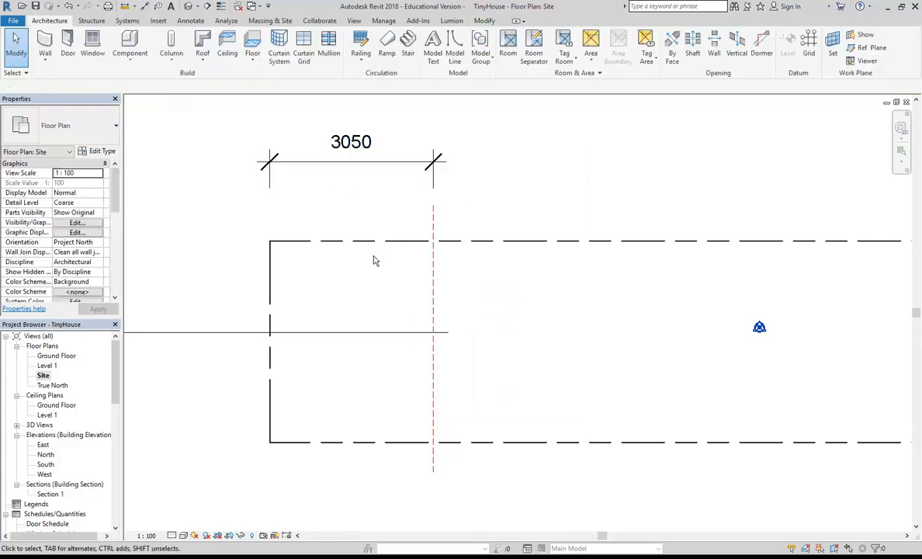
pyautogui.click(436, 290)
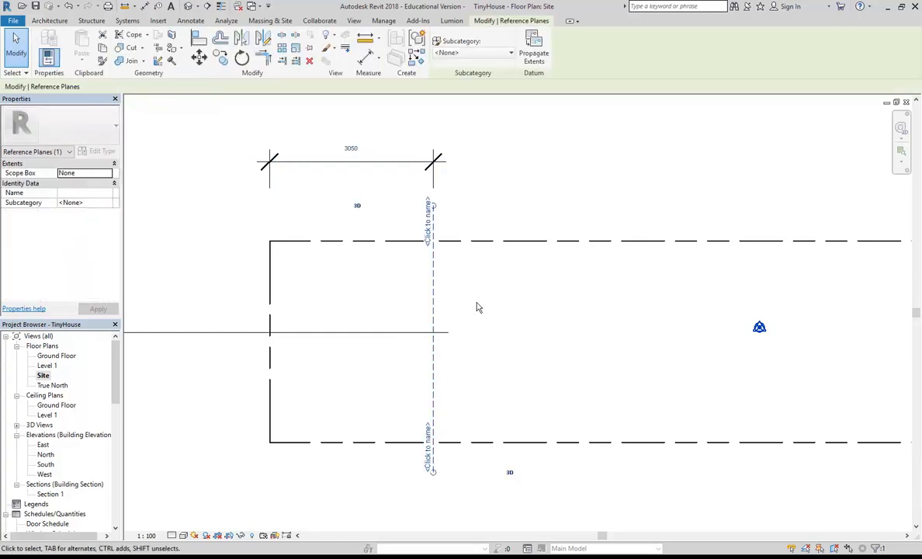
pyautogui.click(350, 150)
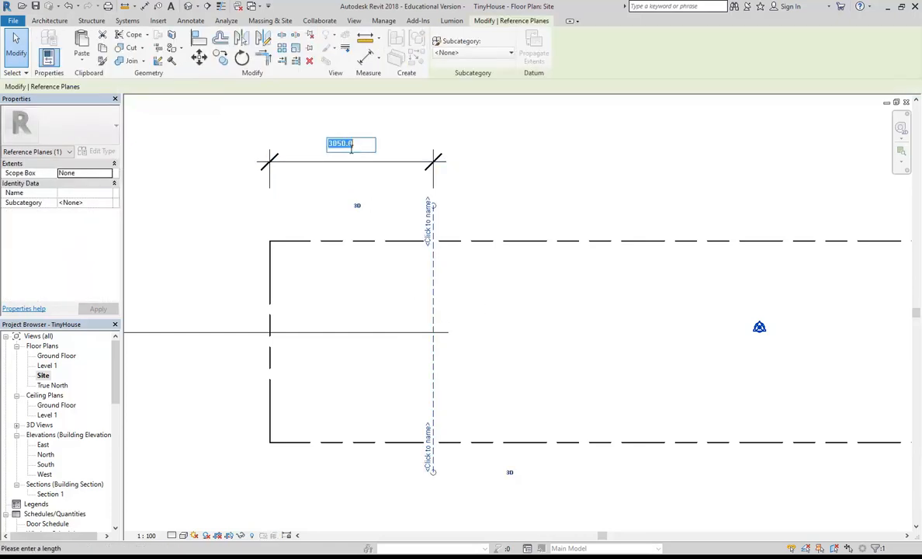
pyautogui.click(502, 223)
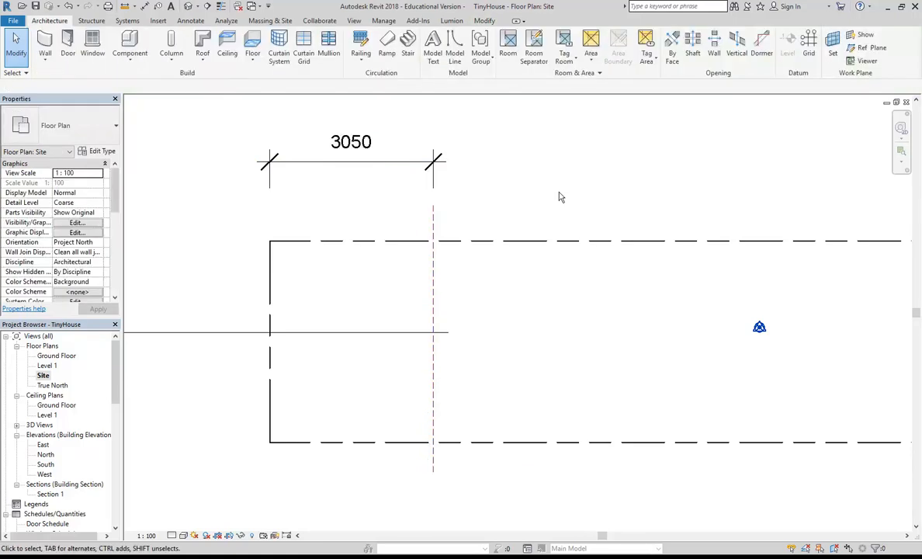
# - Draw a vertical reference plane across the site about 3520 from the east boundary line, extending past both long edges
pyautogui.scroll(-1, 726, 173)
pyautogui.moveTo(722, 179); pyautogui.dragTo(366, 209, button='middle')
pyautogui.moveTo(594, 210); pyautogui.dragTo(429, 211, button='middle')
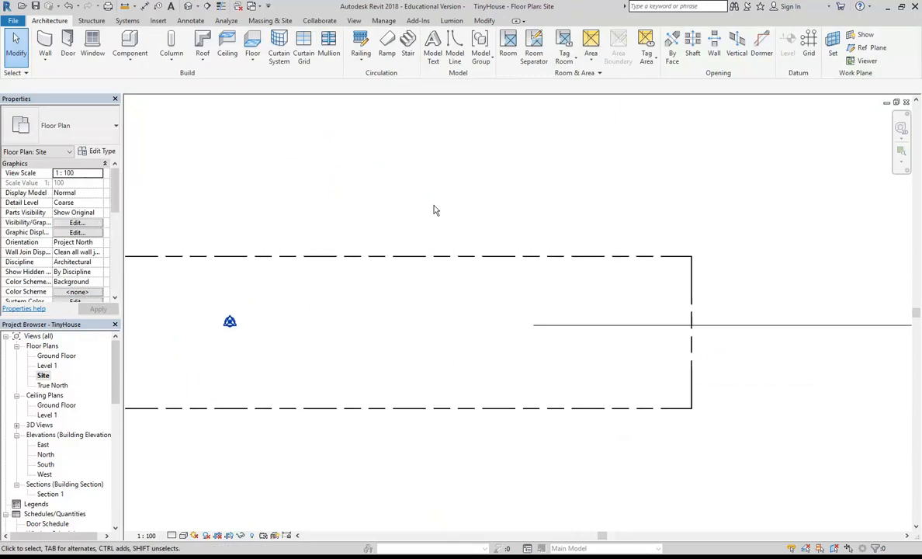
pyautogui.click(857, 51)
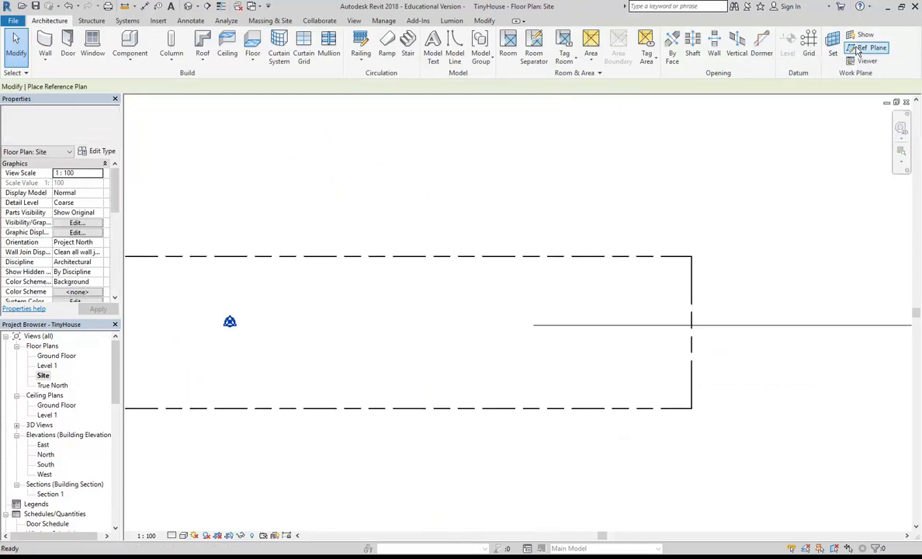
pyautogui.click(549, 216)
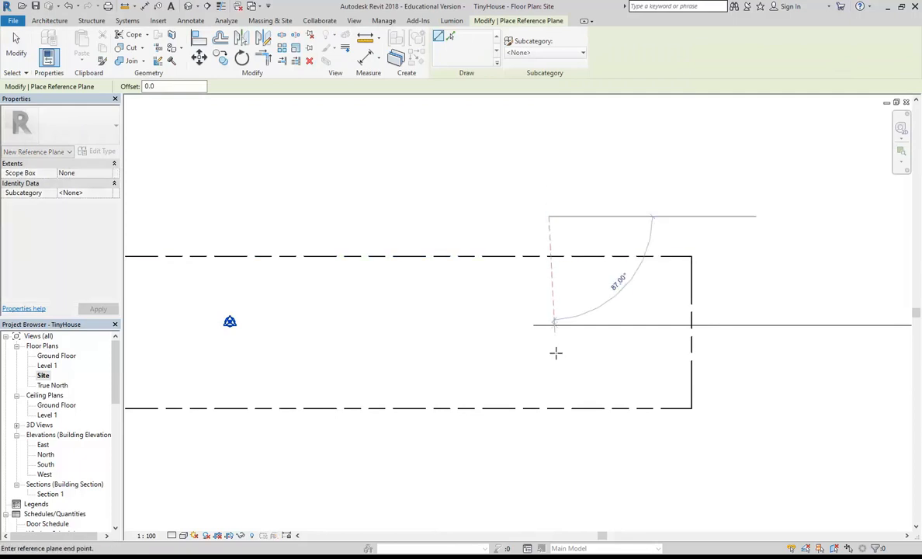
pyautogui.click(549, 432)
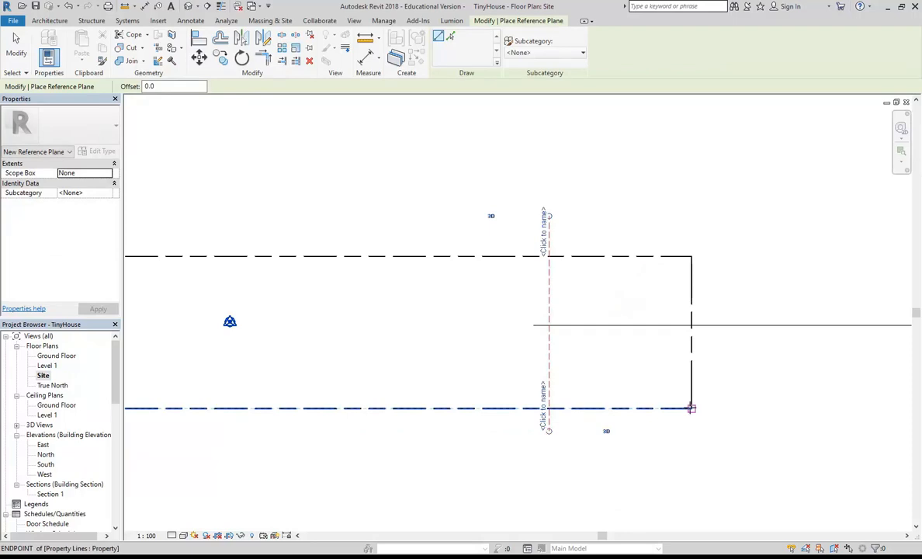
# - Place an aligned dimension above the site between the east reference plane and the east boundary line
pyautogui.click(364, 58)
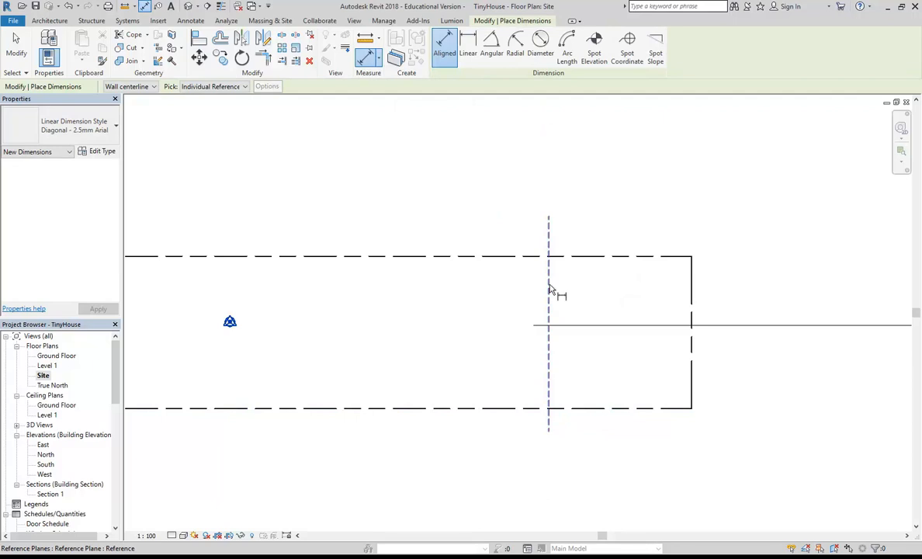
pyautogui.click(549, 292)
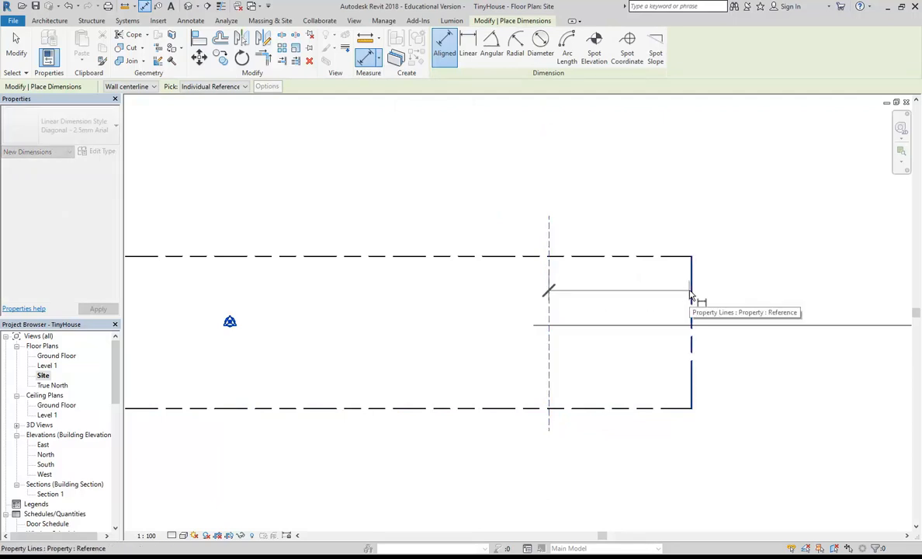
pyautogui.click(691, 294)
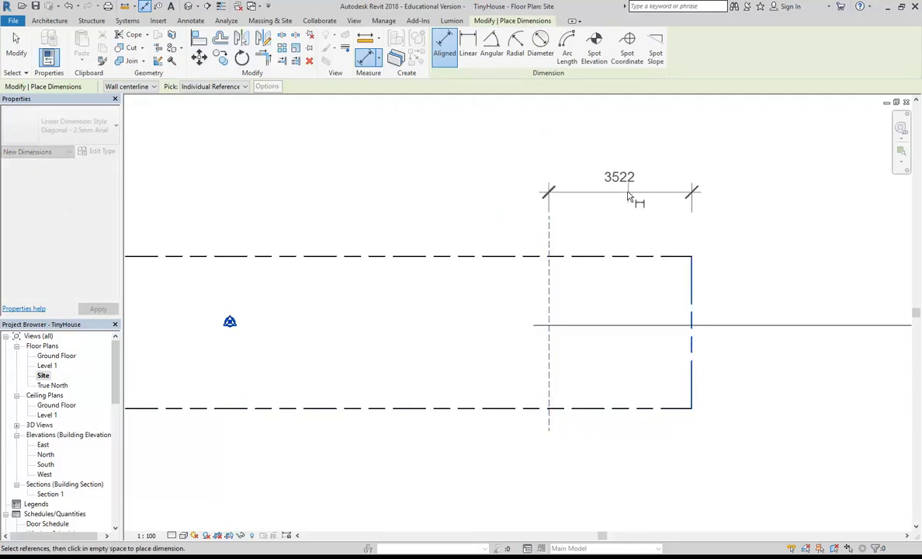
pyautogui.click(620, 196)
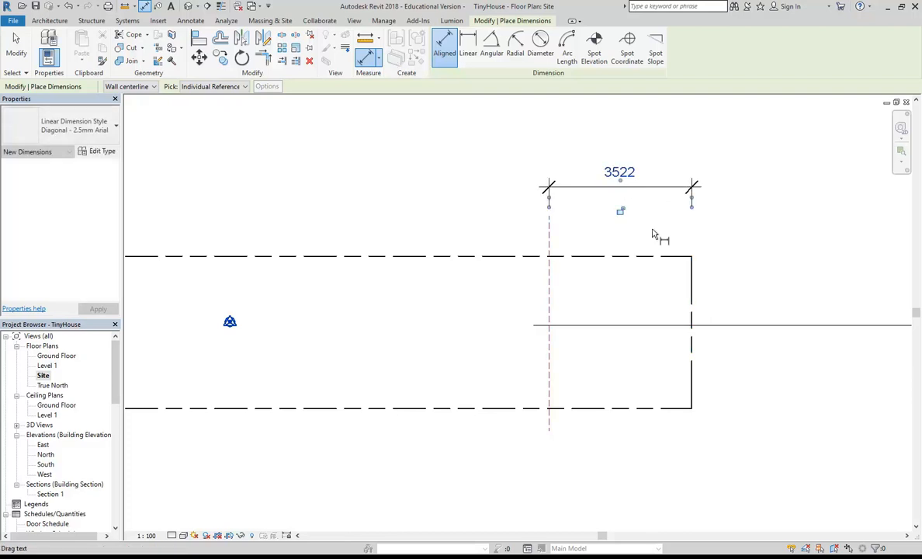
pyautogui.rightClick(426, 156)
pyautogui.click(434, 163)
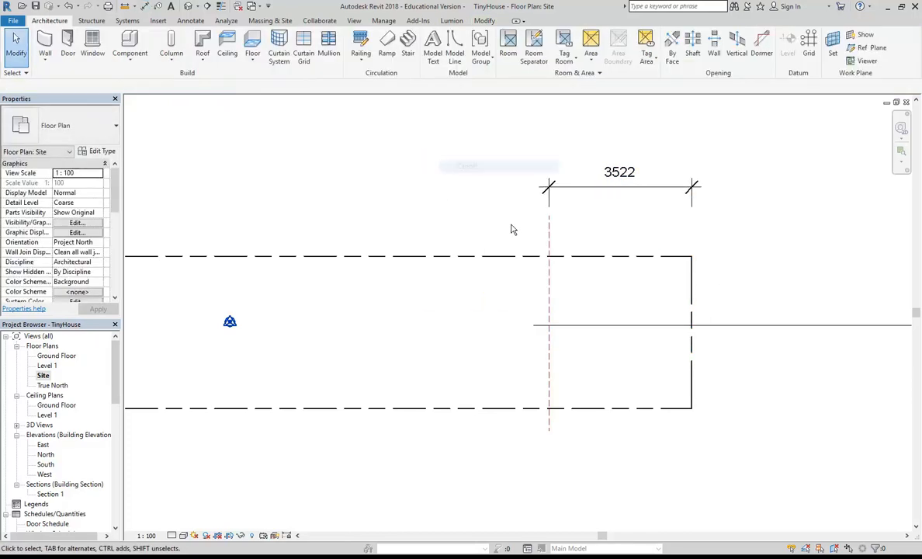
# - Set the east reference plane's distance from the east boundary line to 2760
pyautogui.click(549, 236)
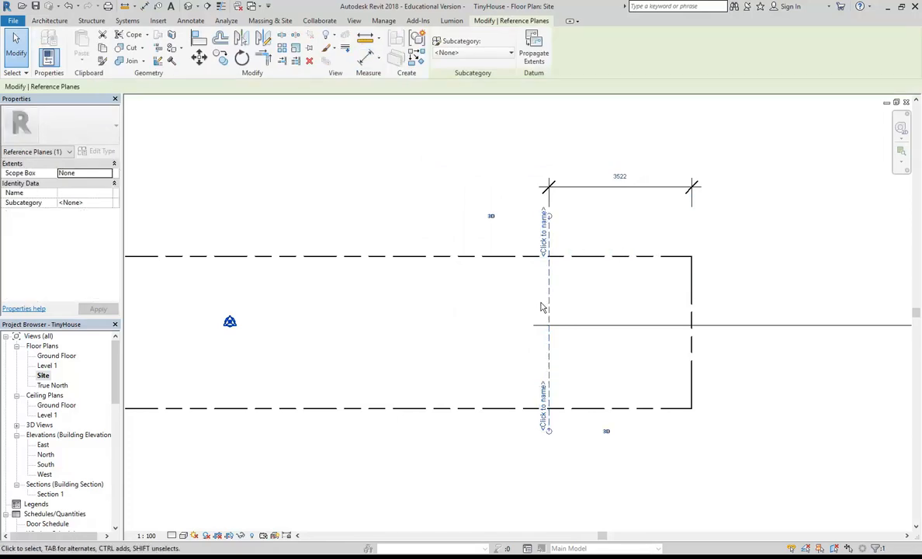
pyautogui.click(627, 178)
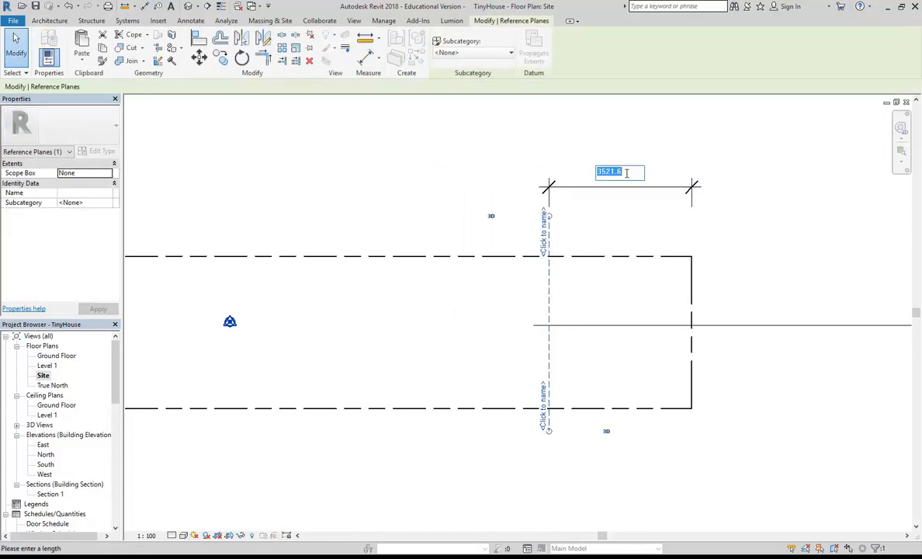
pyautogui.write('2760')
pyautogui.press('Return')
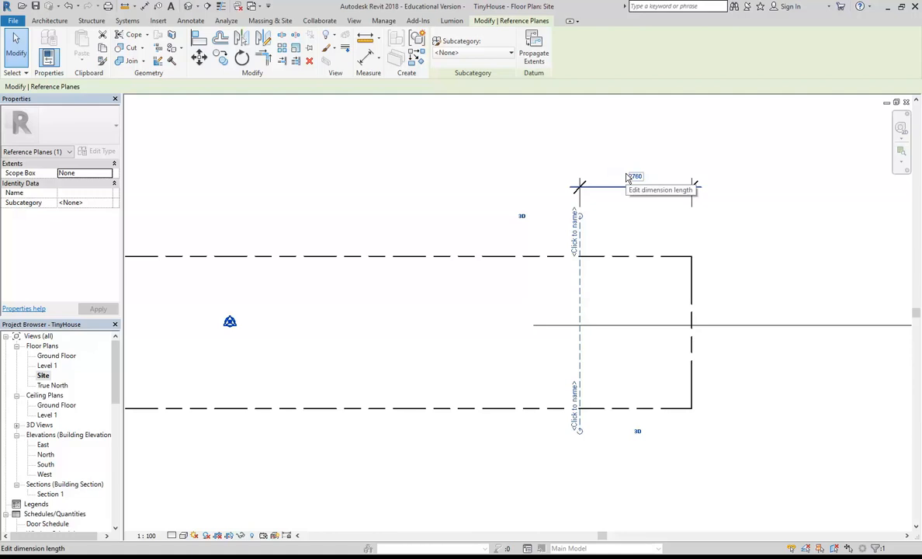
pyautogui.click(489, 175)
# - Draw a horizontal reference plane about 770 inside the south boundary line, extending past both vertical reference planes
pyautogui.scroll(-2, 494, 181)
pyautogui.moveTo(498, 187); pyautogui.dragTo(603, 212, button='middle')
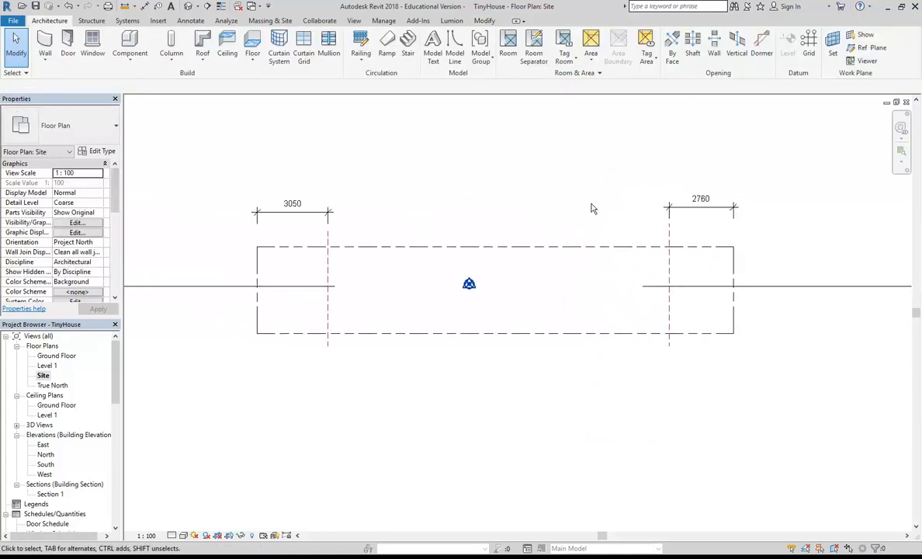
pyautogui.scroll(1, 533, 189)
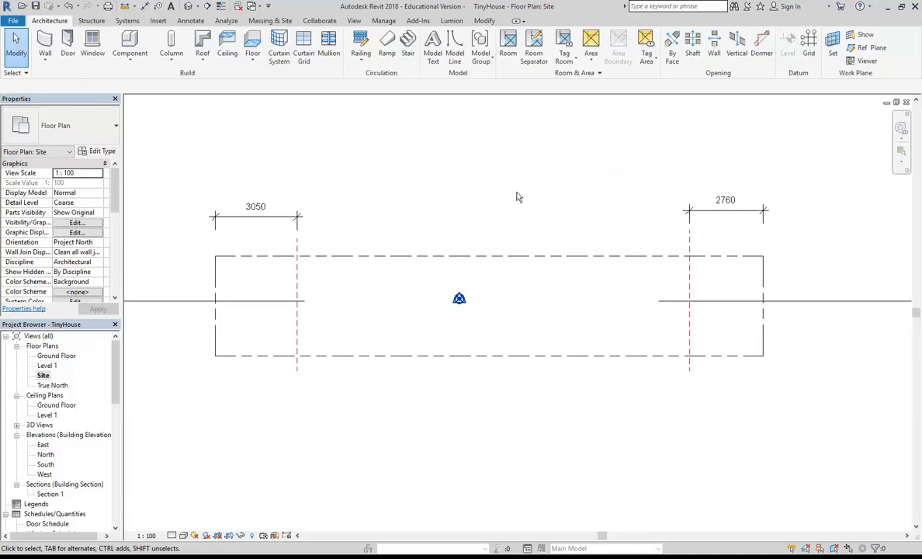
pyautogui.click(869, 49)
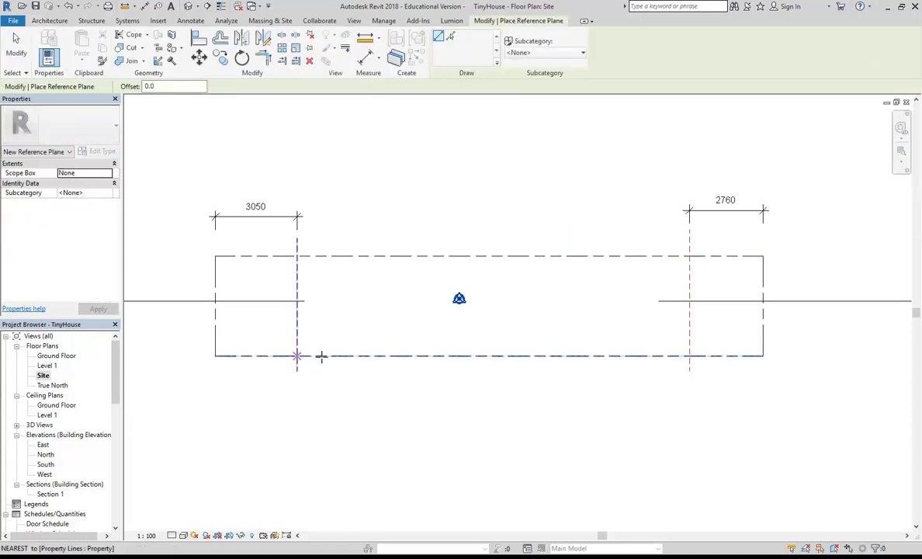
pyautogui.click(260, 335)
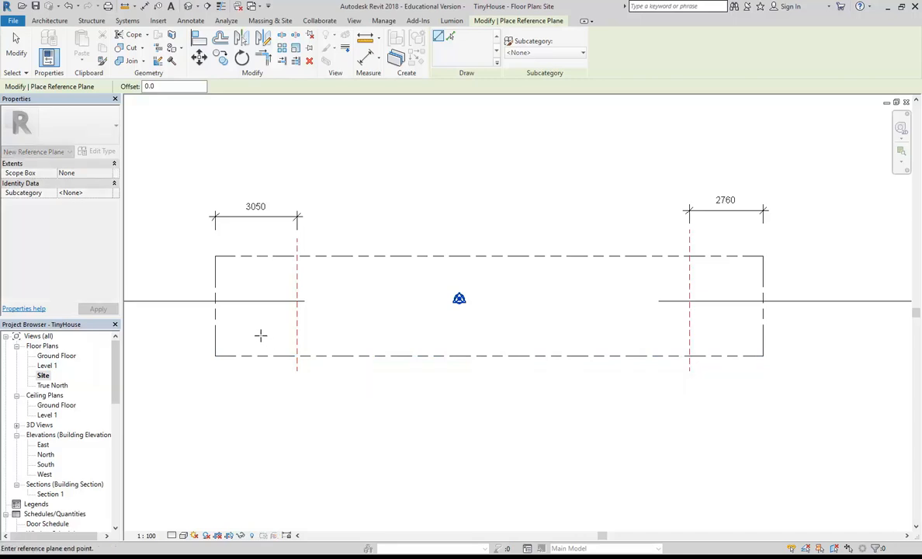
pyautogui.click(719, 335)
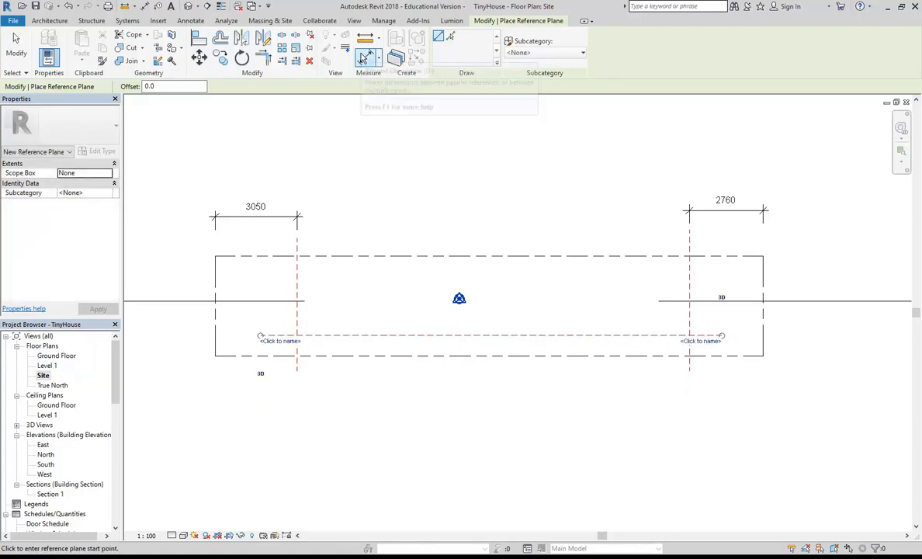
# - Place an aligned dimension west of the site between the south boundary line and the horizontal reference plane
pyautogui.click(362, 58)
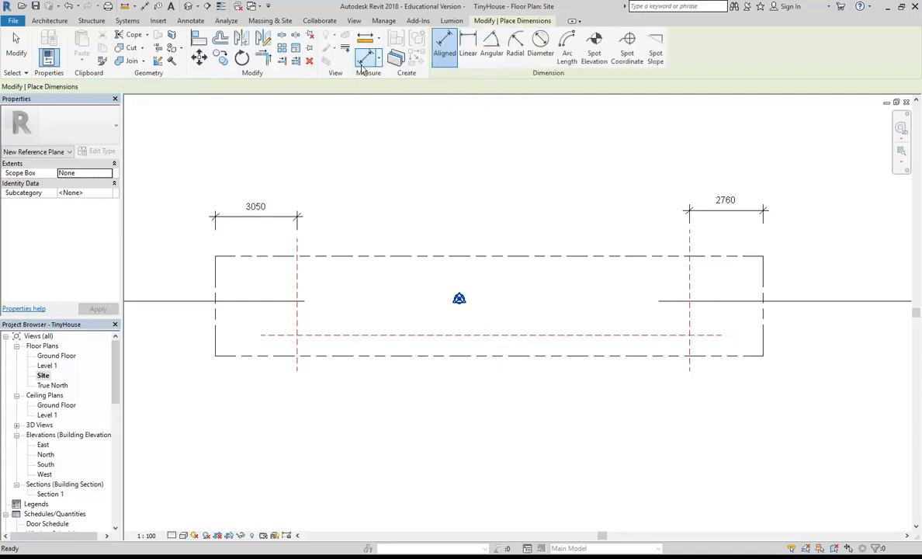
pyautogui.click(344, 337)
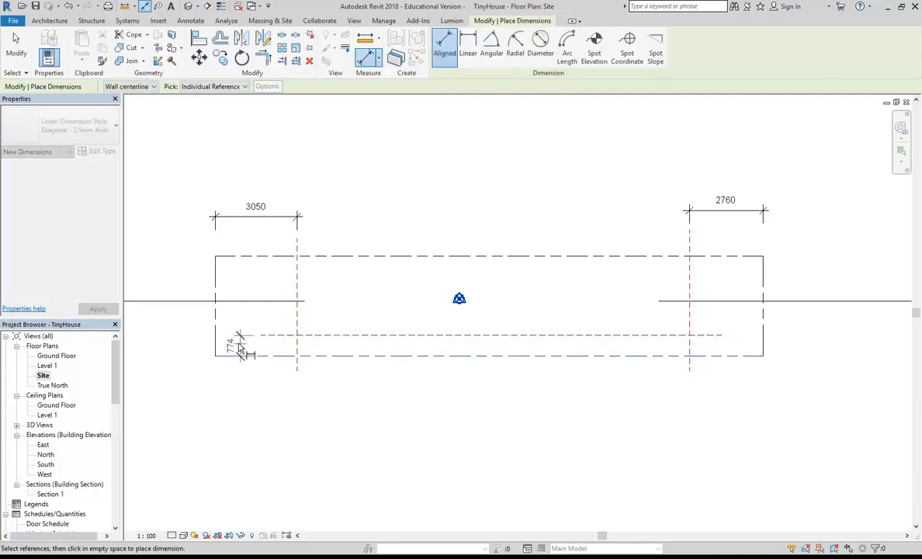
pyautogui.moveTo(231, 342); pyautogui.dragTo(290, 311, button='middle')
pyautogui.scroll(2, 269, 346)
pyautogui.scroll(2, 310, 339)
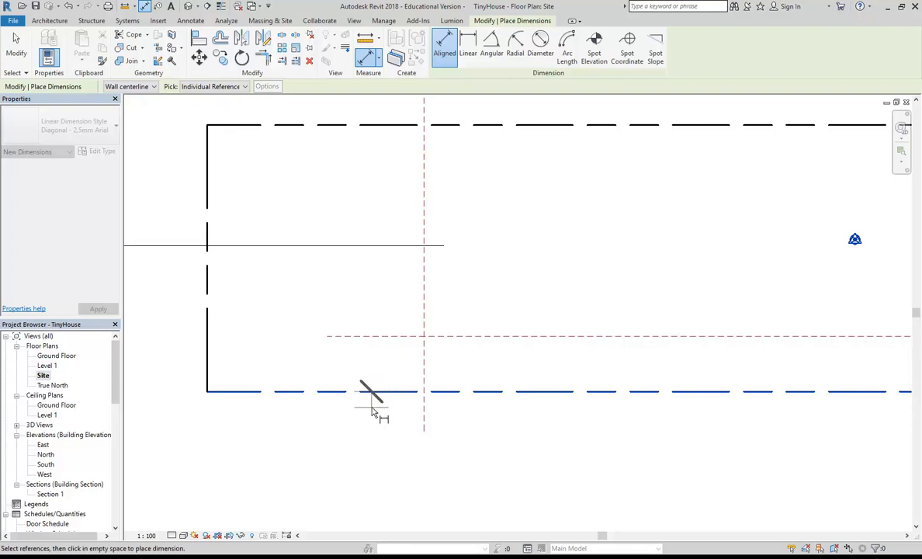
pyautogui.click(391, 337)
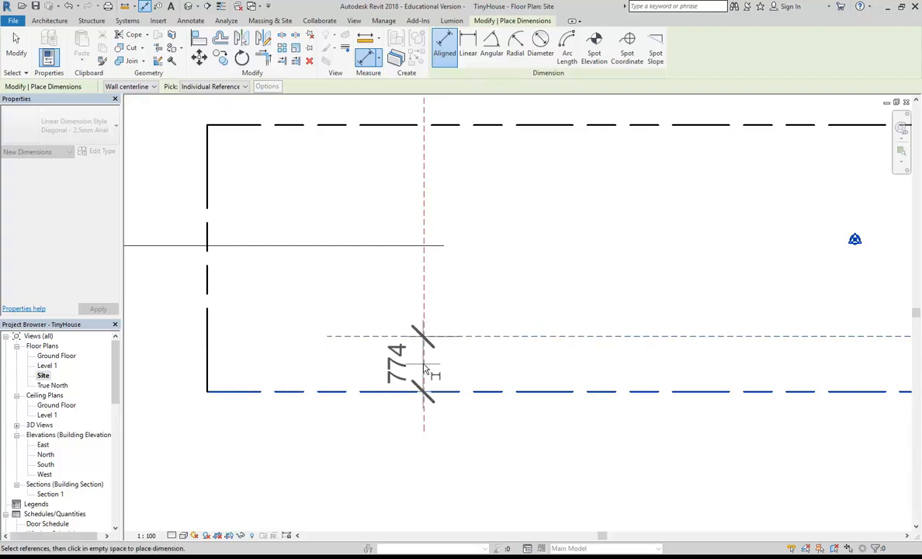
pyautogui.click(329, 130)
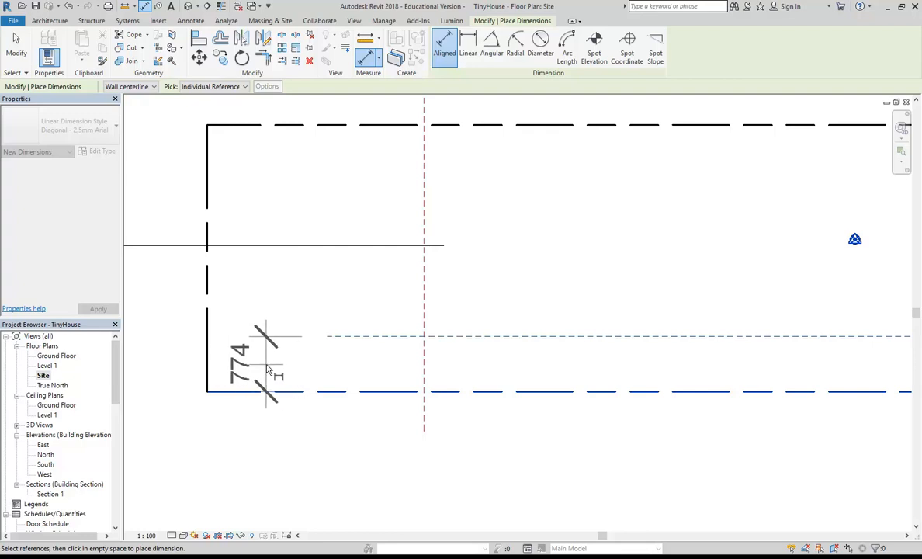
pyautogui.moveTo(267, 364); pyautogui.dragTo(357, 360, button='middle')
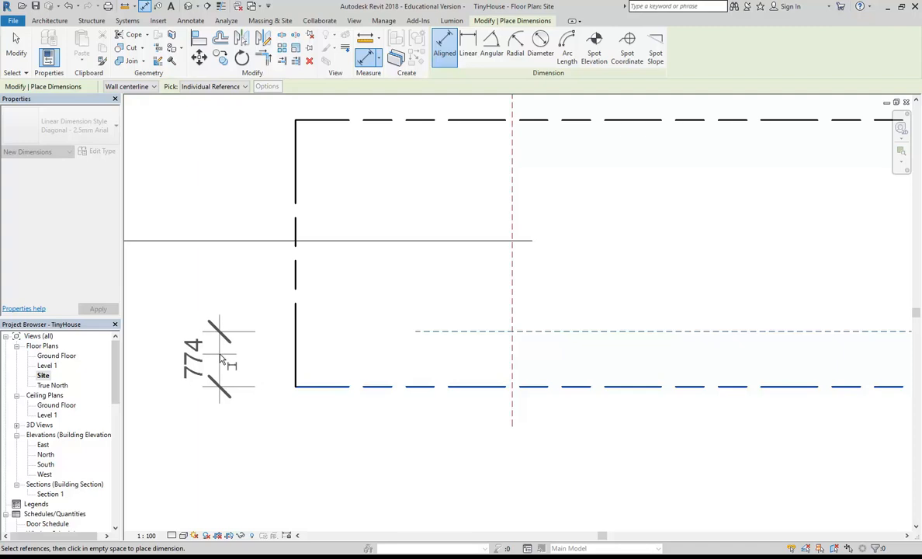
pyautogui.click(222, 359)
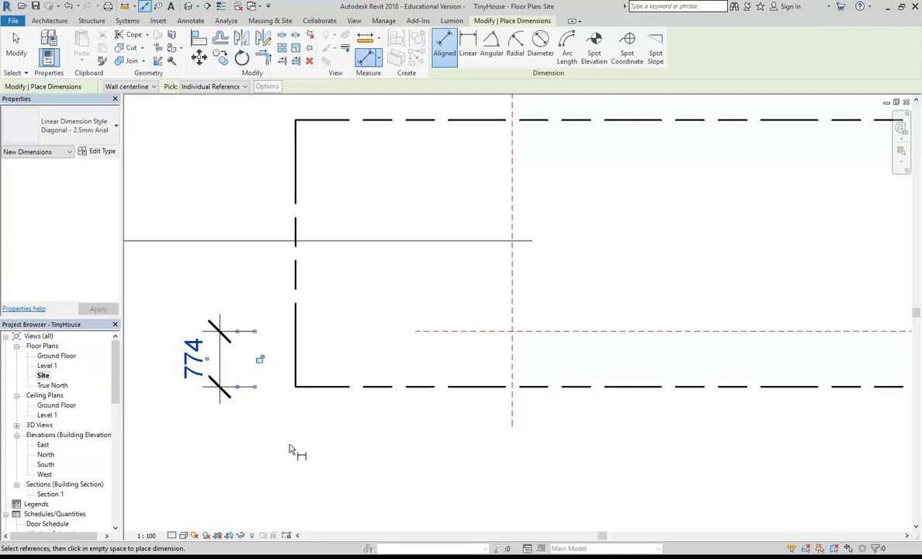
pyautogui.rightClick(194, 180)
pyautogui.click(208, 186)
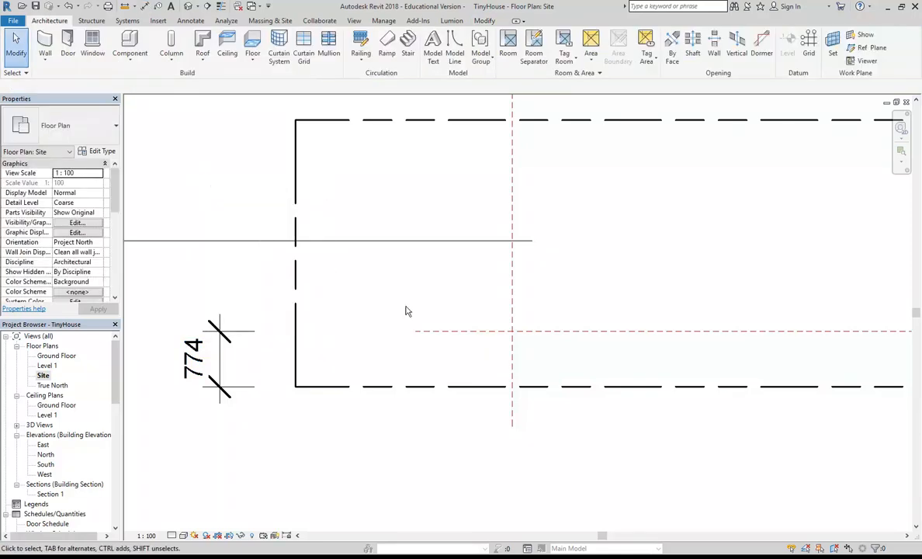
# - Set the horizontal reference plane's distance from the south boundary line to 750
pyautogui.click(465, 332)
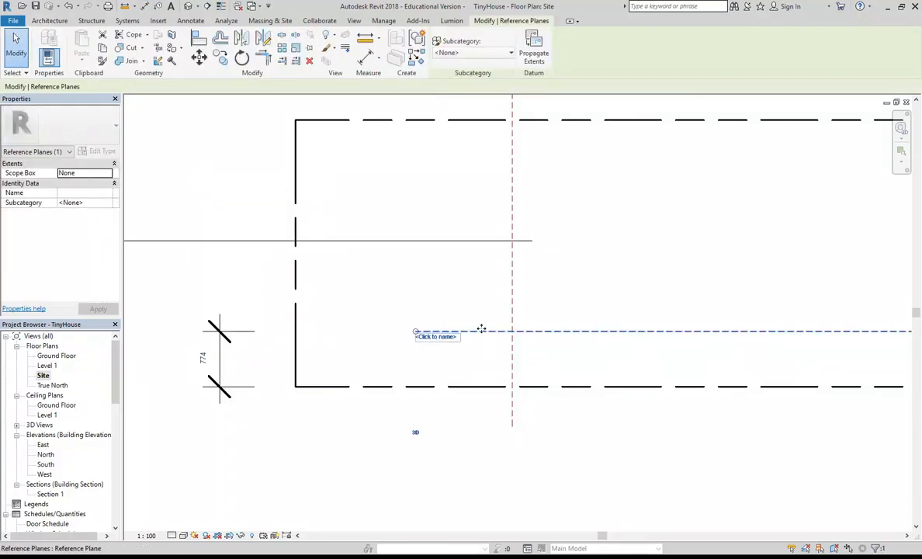
pyautogui.click(202, 358)
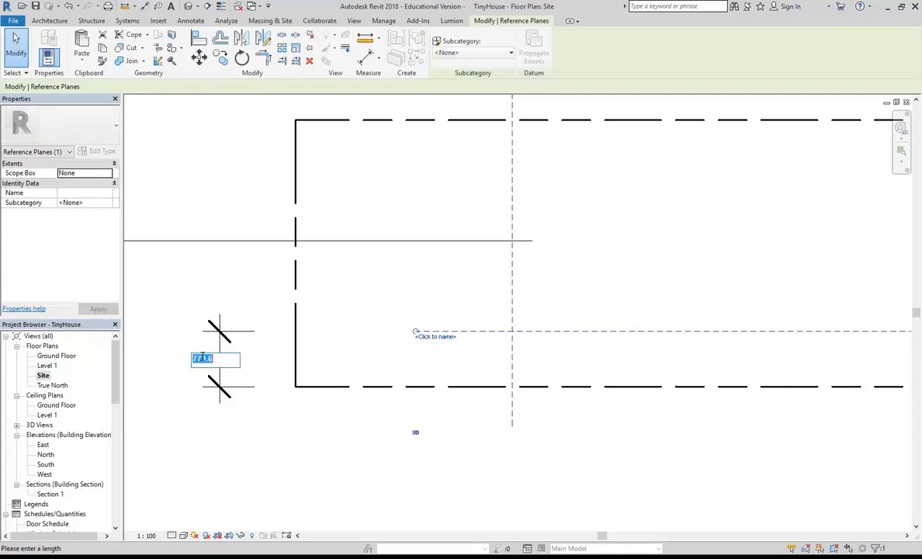
pyautogui.write('750')
pyautogui.press('Return')
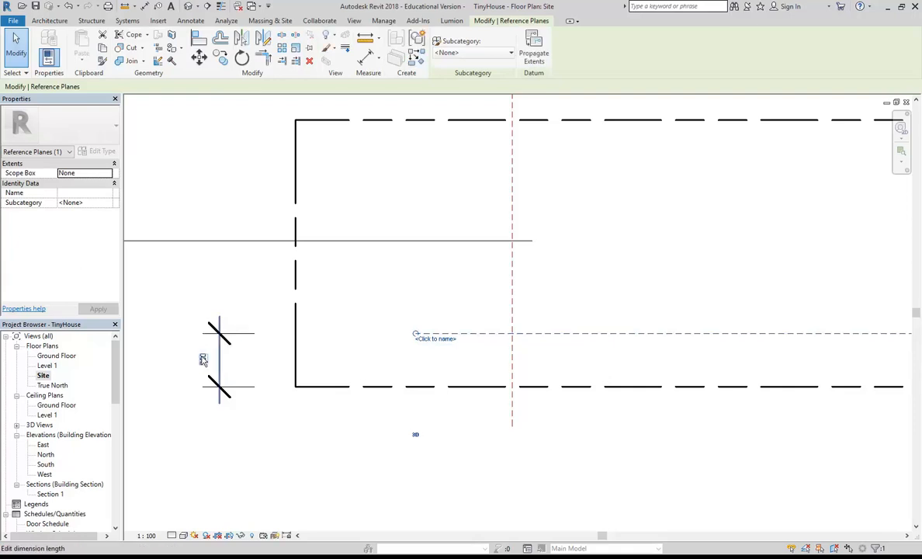
pyautogui.click(221, 166)
# - Draw a vertical reference plane across the site about 6900 west of the east reference plane, extending past both long boundary lines
pyautogui.scroll(-2, 222, 166)
pyautogui.moveTo(224, 177); pyautogui.dragTo(236, 241, button='middle')
pyautogui.scroll(-1, 252, 236)
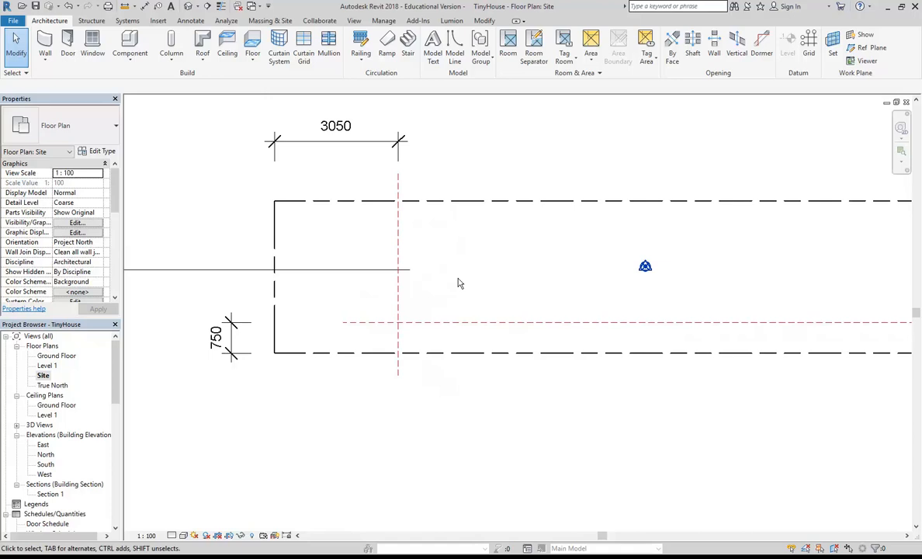
pyautogui.moveTo(476, 305); pyautogui.dragTo(378, 325, button='middle')
pyautogui.scroll(-1, 496, 314)
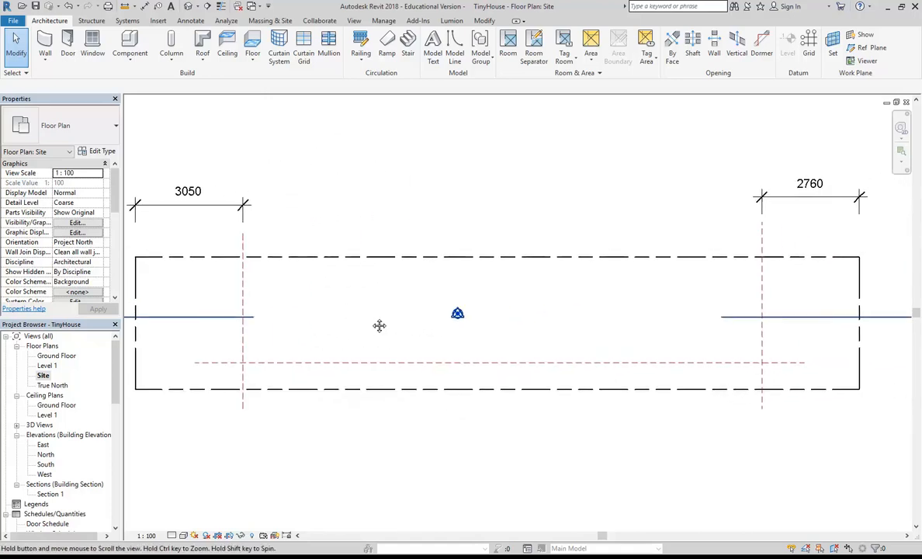
pyautogui.click(869, 49)
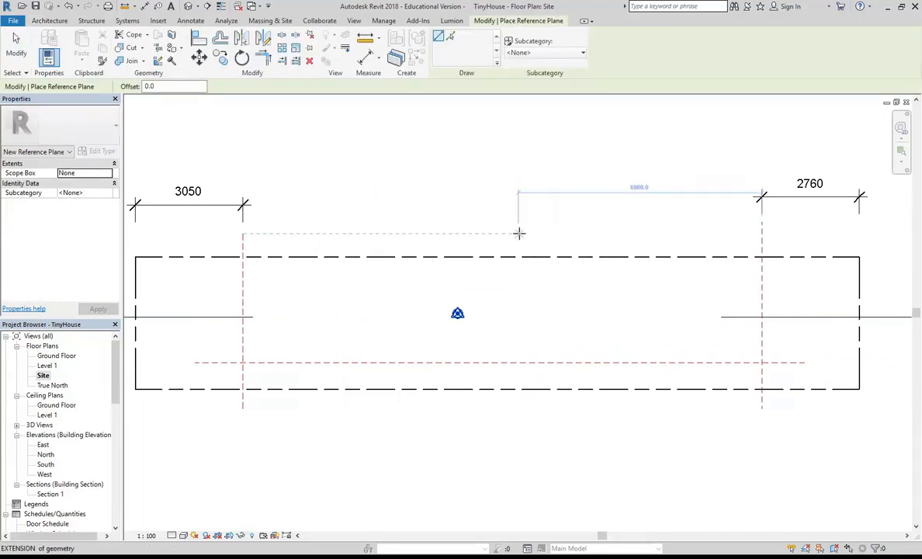
pyautogui.click(518, 232)
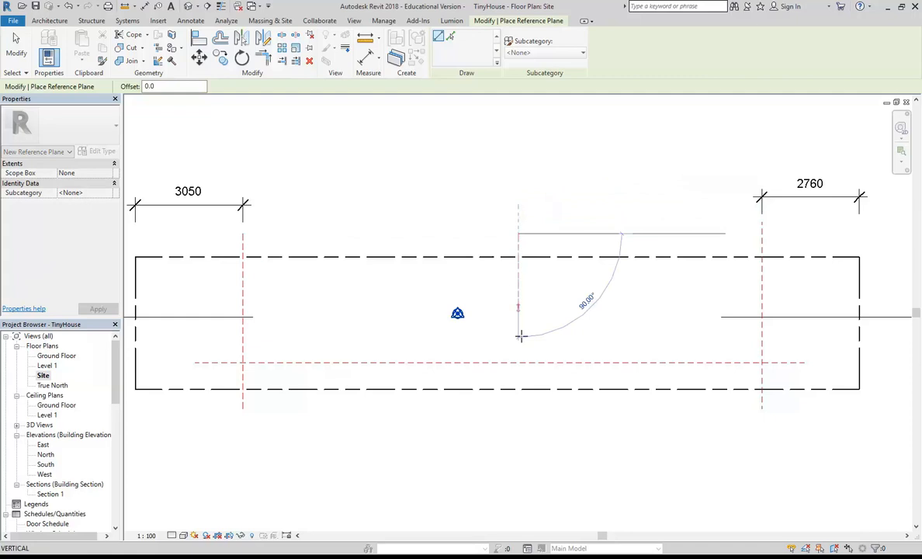
pyautogui.click(517, 408)
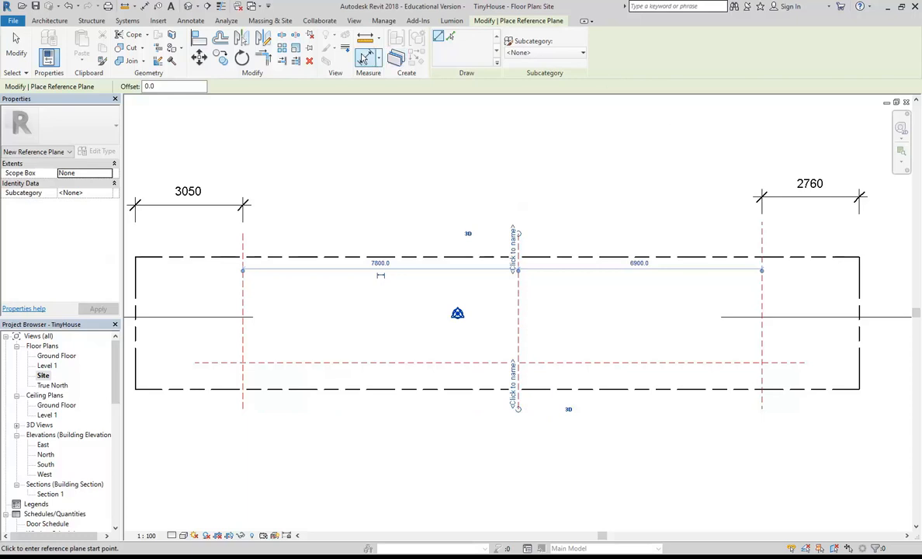
# - Place an aligned dimension between the east and middle vertical reference planes, in line with the 2760 dimension
pyautogui.click(364, 59)
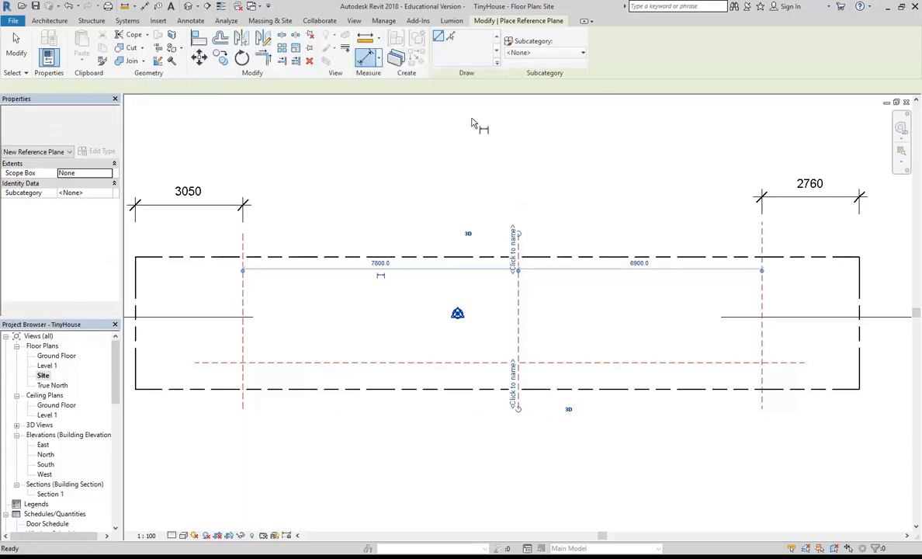
pyautogui.click(760, 241)
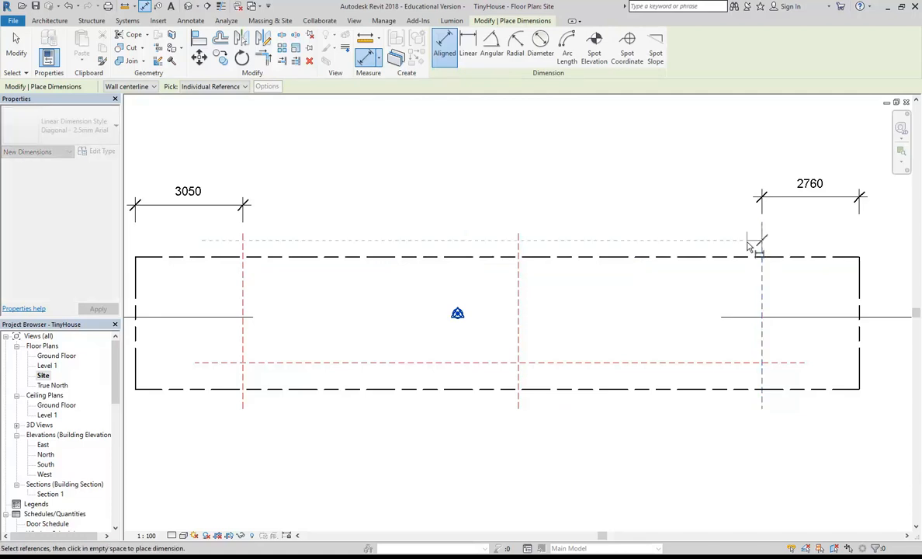
pyautogui.click(518, 245)
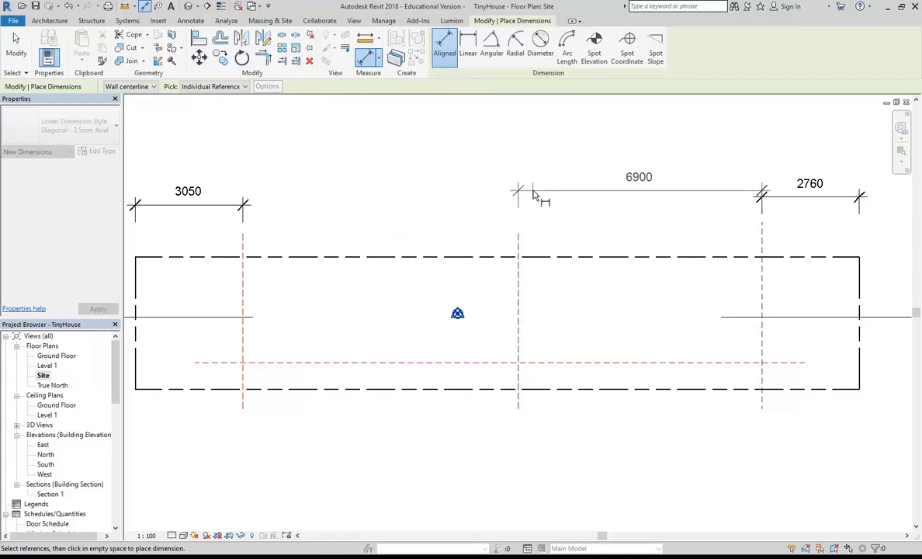
pyautogui.click(566, 200)
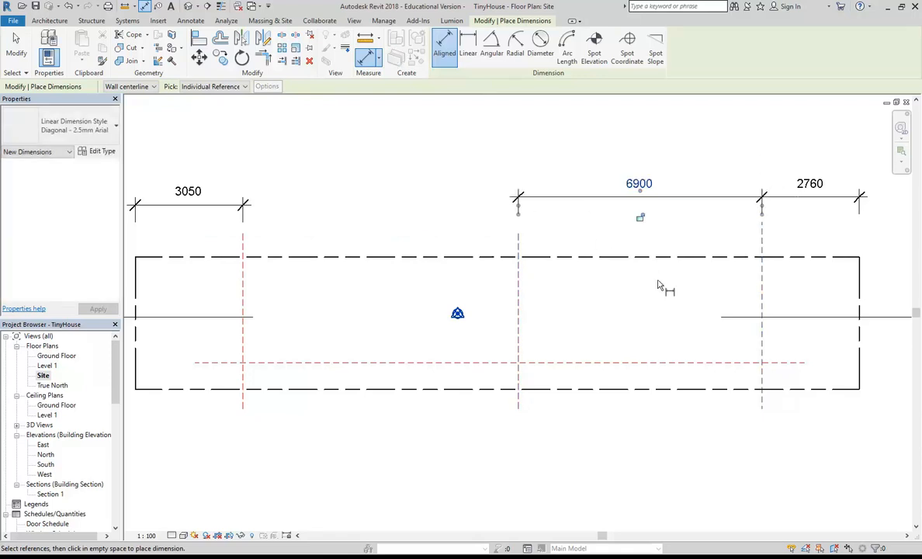
pyautogui.rightClick(454, 142)
pyautogui.click(475, 148)
pyautogui.rightClick(475, 147)
pyautogui.click(483, 154)
# - Set the middle vertical reference plane's distance from the east reference plane to 6150
pyautogui.click(518, 298)
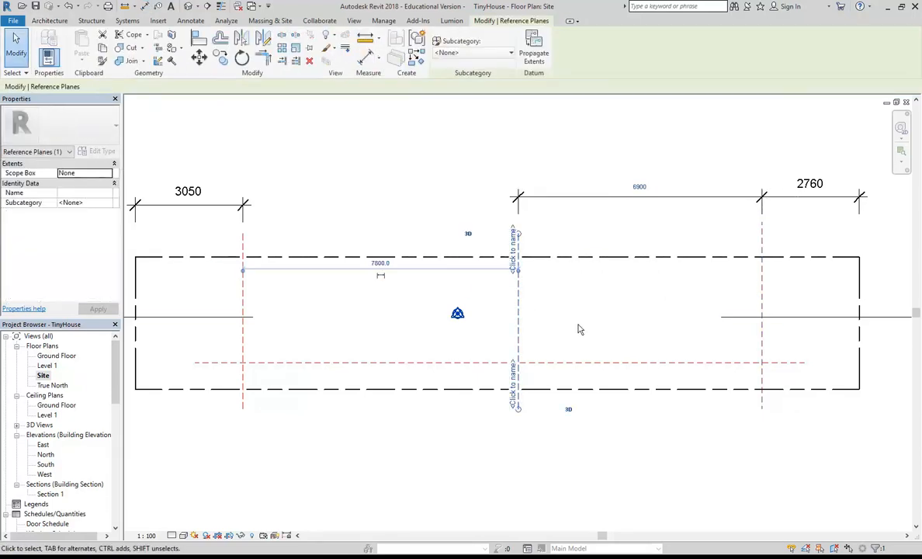
pyautogui.click(639, 188)
pyautogui.write('6150')
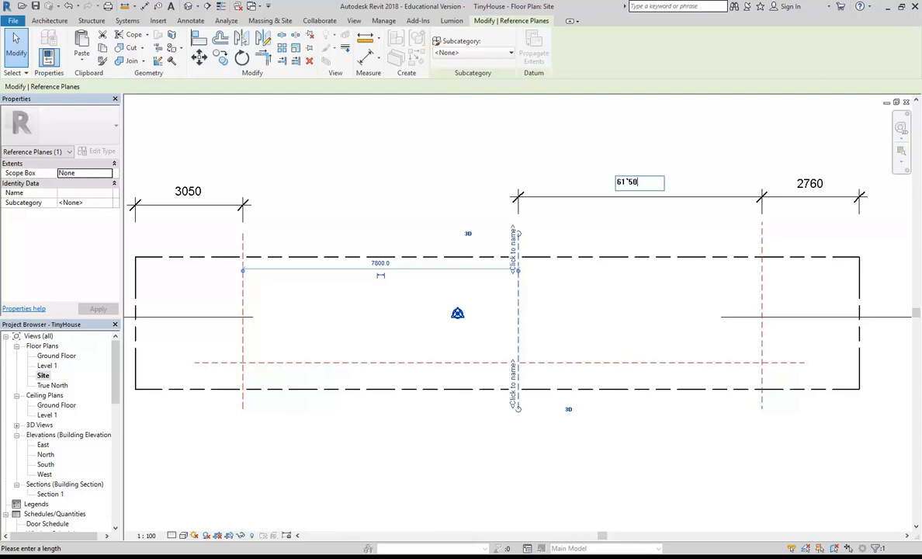
pyautogui.press('Return')
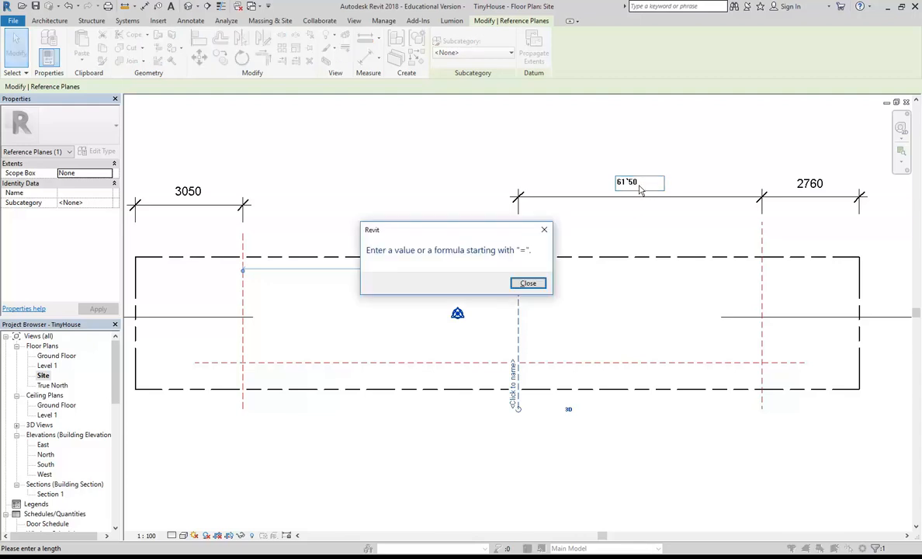
pyautogui.click(531, 281)
pyautogui.press('BackSpace')
pyautogui.press('Return')
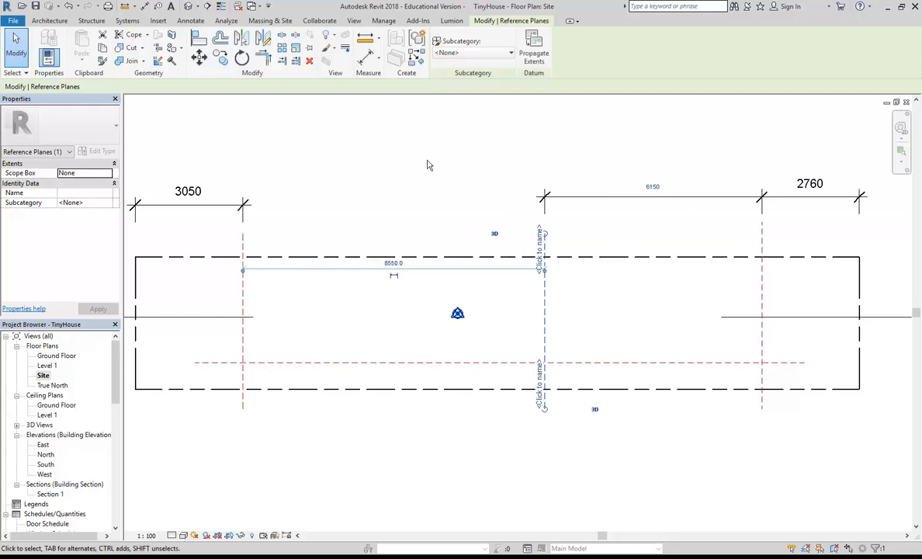
pyautogui.press('Escape')
# - Check the TinyHouse setout PDF and the upper floor plan in the terrace house PDF for the setback beside the entry, then return to Revit
pyautogui.moveTo(423, 165); pyautogui.dragTo(605, 164, button='middle')
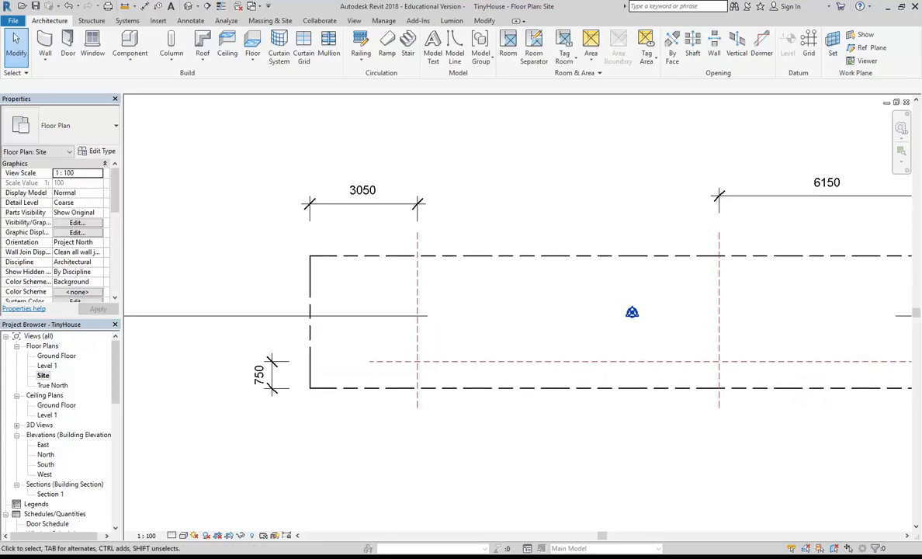
pyautogui.moveTo(283, 555)
pyautogui.click(344, 522)
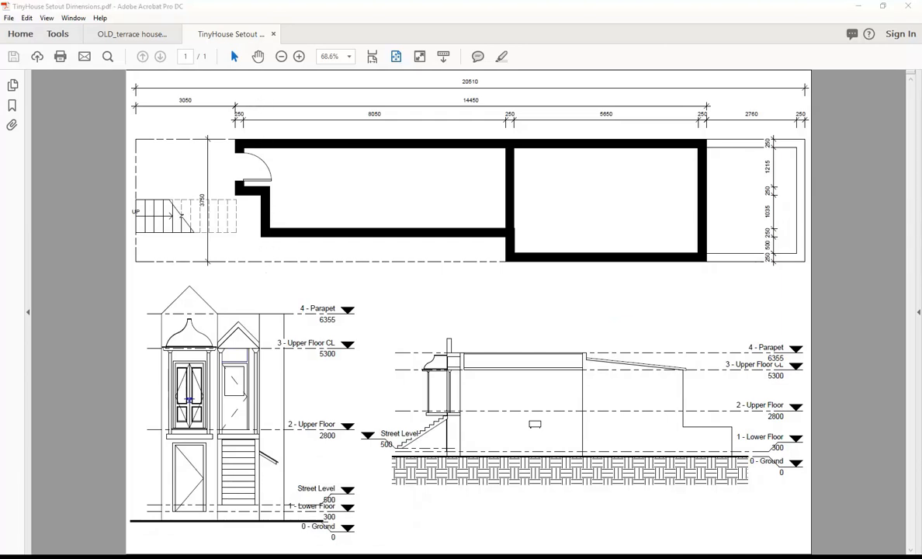
pyautogui.moveTo(283, 555)
pyautogui.click(225, 514)
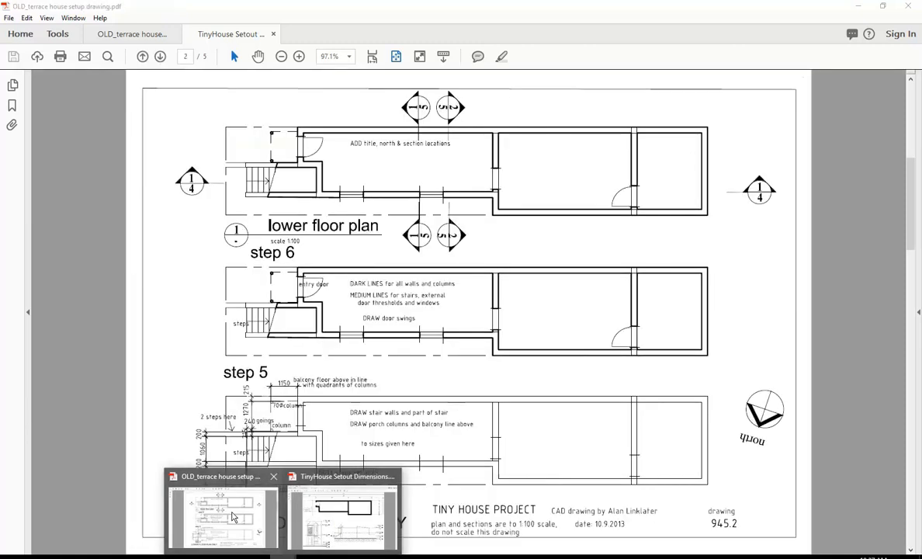
pyautogui.scroll(-1, 327, 347)
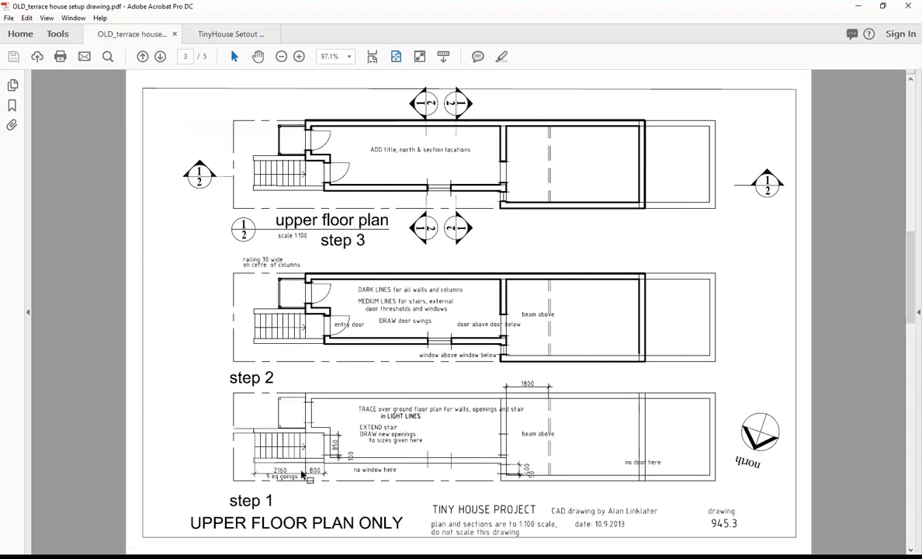
pyautogui.click(863, 6)
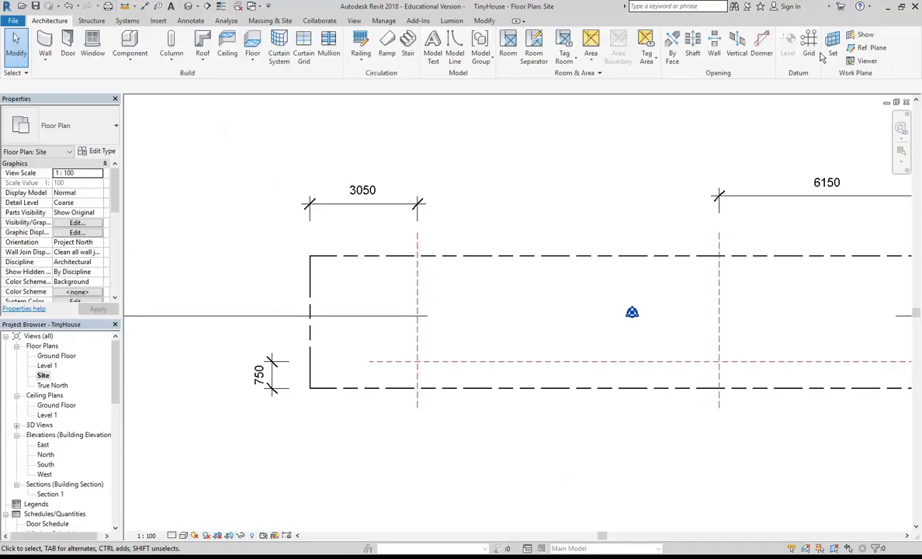
# - Draw a vertical reference plane about 1000 east of the west reference plane, extending past both long boundary lines
pyautogui.click(867, 48)
pyautogui.click(452, 231)
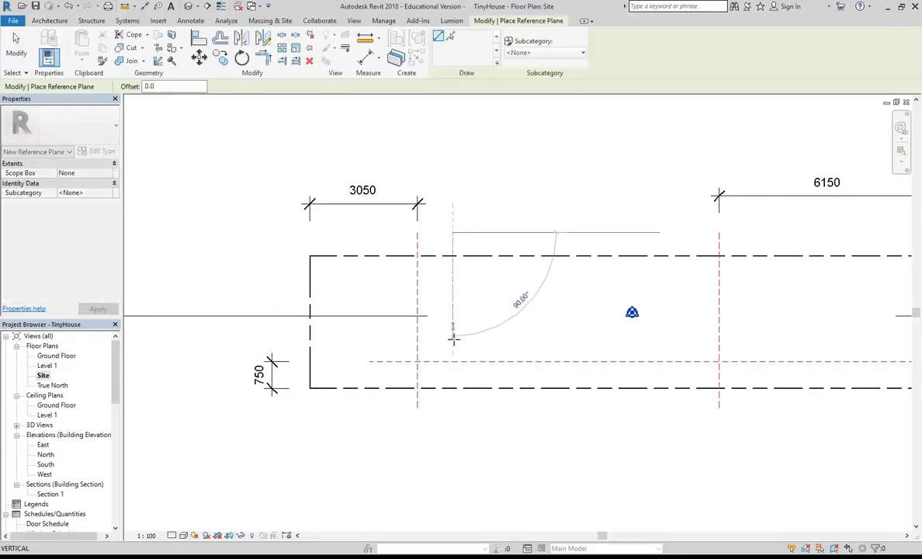
pyautogui.click(452, 406)
pyautogui.scroll(1, 430, 319)
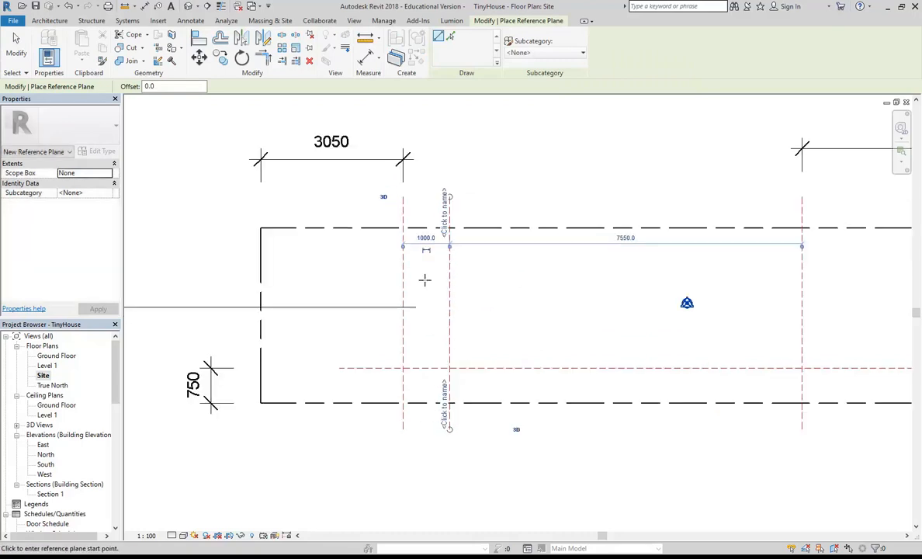
pyautogui.scroll(1, 414, 280)
pyautogui.scroll(1, 370, 294)
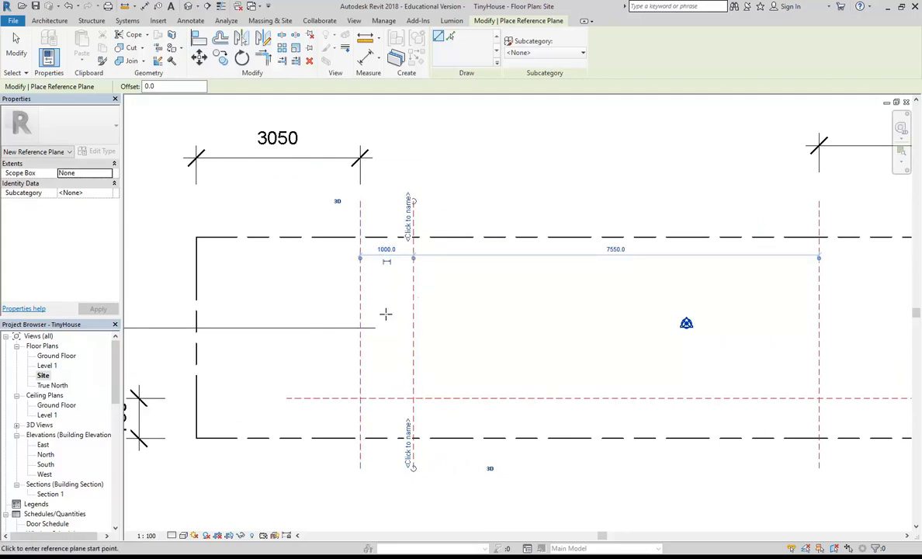
# - Set the new plane's distance from the west reference plane to 800 and make its temporary dimensions permanent
pyautogui.click(386, 249)
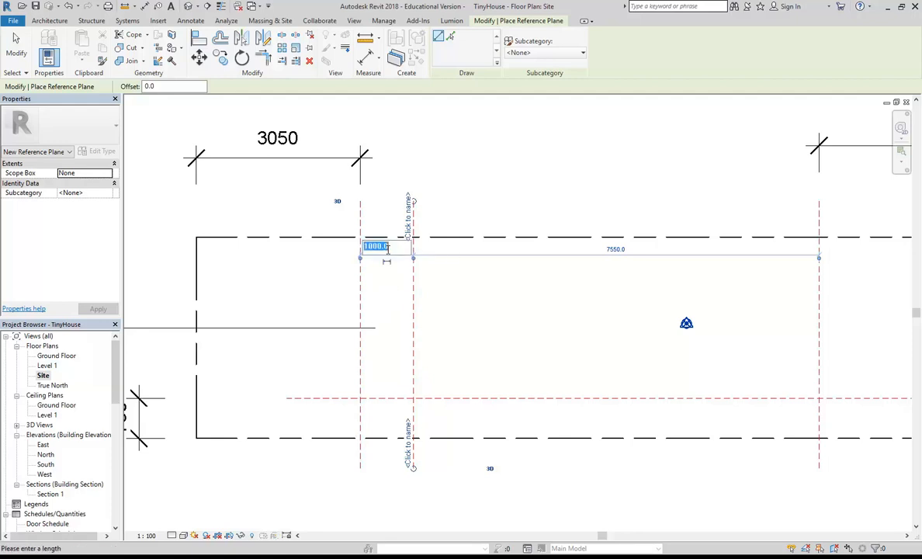
pyautogui.write('800')
pyautogui.press('Return')
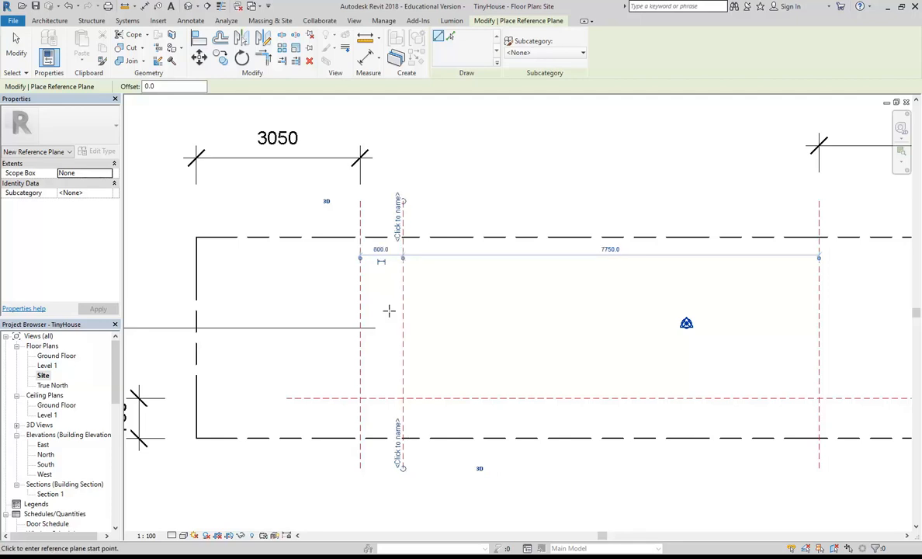
pyautogui.click(381, 261)
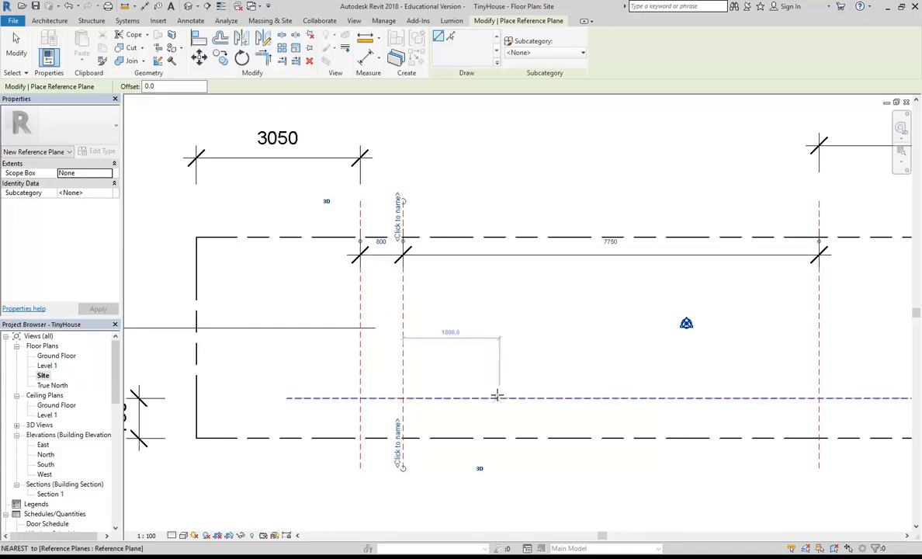
pyautogui.rightClick(483, 185)
pyautogui.click(495, 194)
# - Move the dimension string containing the 800 dimension north of the site, in line with the 3050 dimension
pyautogui.scroll(-1, 472, 240)
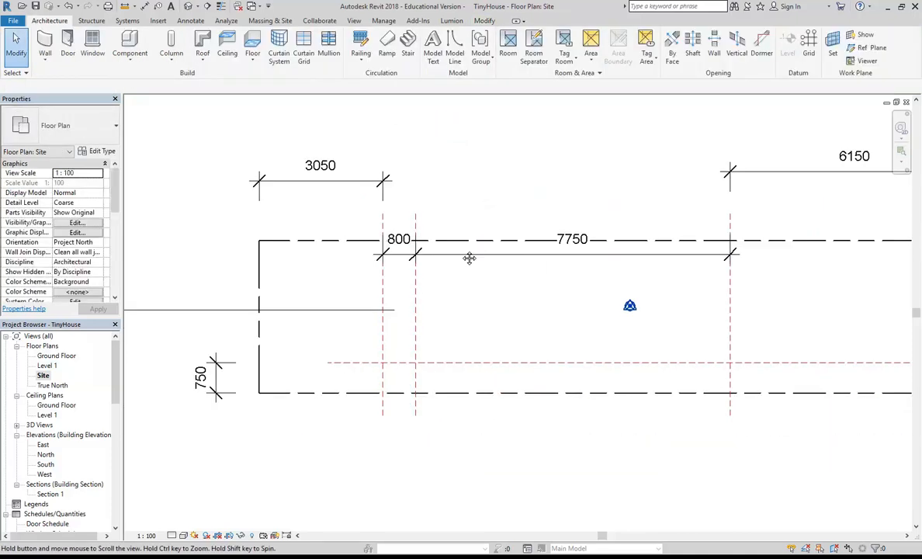
pyautogui.moveTo(476, 250); pyautogui.dragTo(425, 292, button='middle')
pyautogui.click(426, 294)
pyautogui.moveTo(434, 292); pyautogui.dragTo(432, 216)
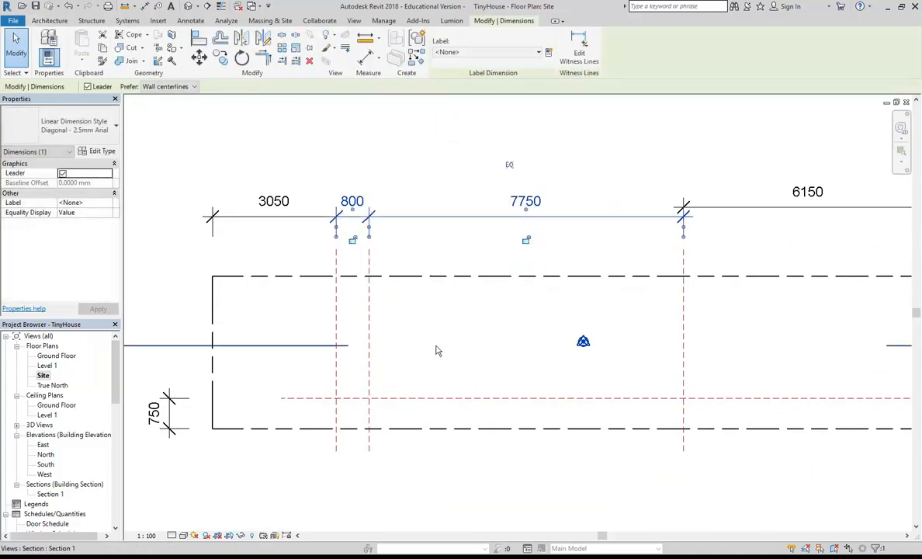
pyautogui.click(402, 152)
pyautogui.scroll(-2, 411, 186)
pyautogui.moveTo(418, 209); pyautogui.dragTo(465, 200, button='middle')
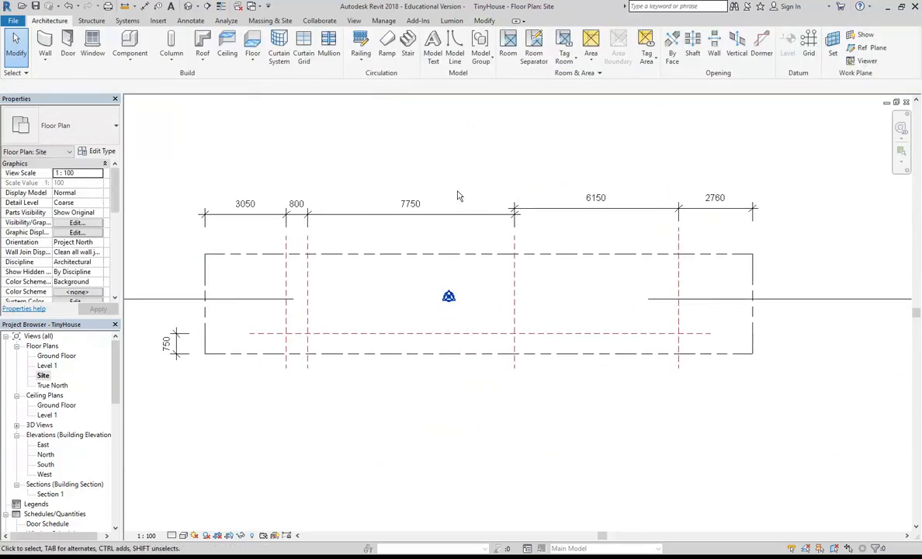
# - Move the 6150 and 2760 dimensions into line with the other dimensions north of the site
pyautogui.moveTo(628, 181); pyautogui.dragTo(531, 134, button='middle')
pyautogui.scroll(3, 383, 175)
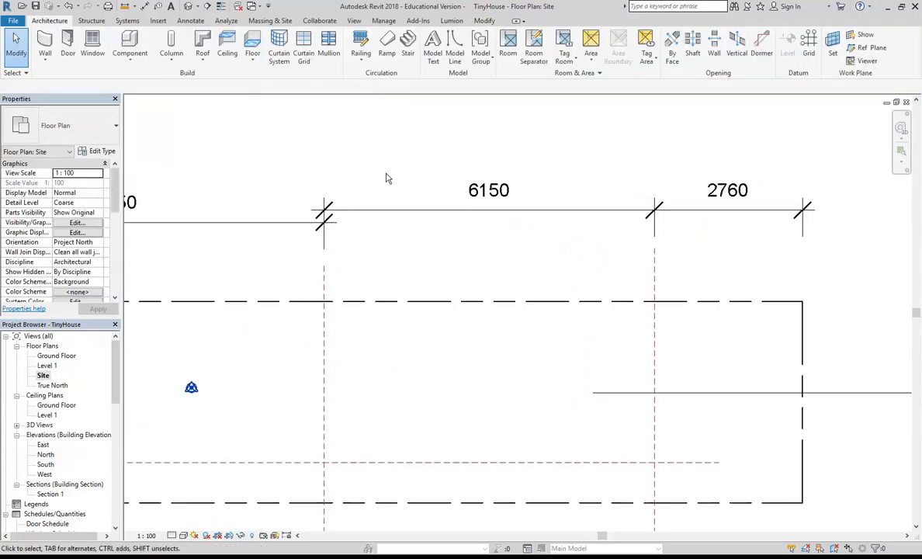
pyautogui.click(388, 214)
pyautogui.moveTo(387, 217)
pyautogui.mouseDown()
pyautogui.moveTo(368, 258)
pyautogui.moveTo(373, 224)
pyautogui.mouseUp()
pyautogui.click(705, 213)
pyautogui.moveTo(718, 219); pyautogui.dragTo(695, 225)
pyautogui.click(318, 182)
pyautogui.scroll(-3, 319, 182)
pyautogui.moveTo(319, 183); pyautogui.dragTo(448, 173, button='middle')
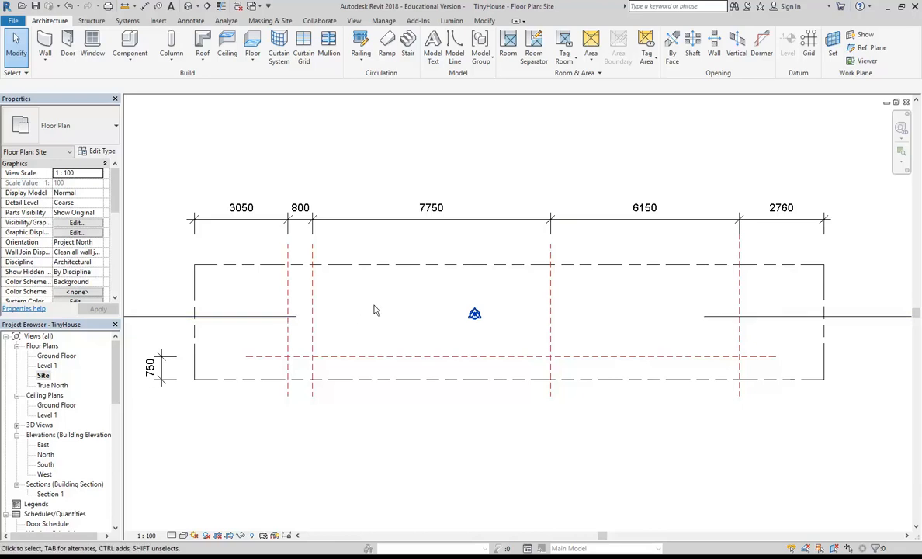
# - Shorten the horizontal reference plane to run from between the two western vertical planes to just past the middle vertical plane
pyautogui.click(449, 354)
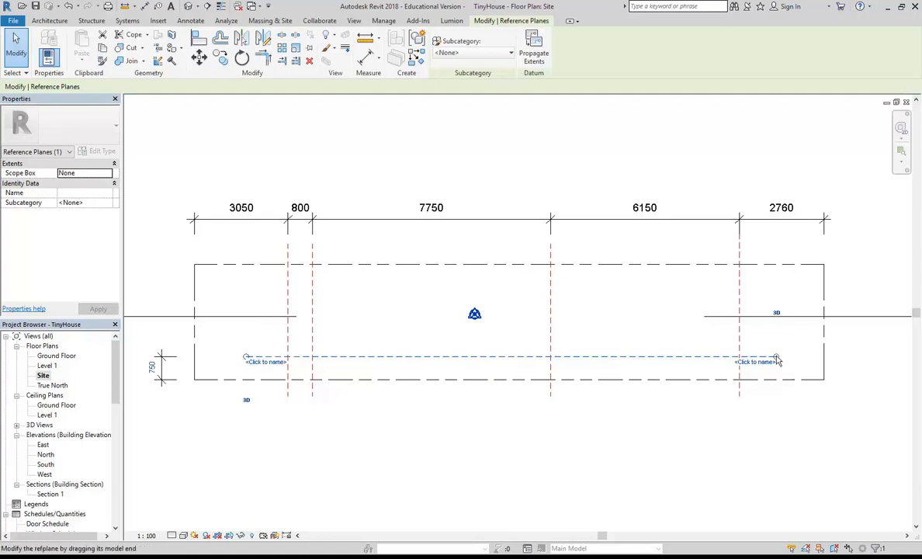
pyautogui.moveTo(777, 360); pyautogui.dragTo(575, 356)
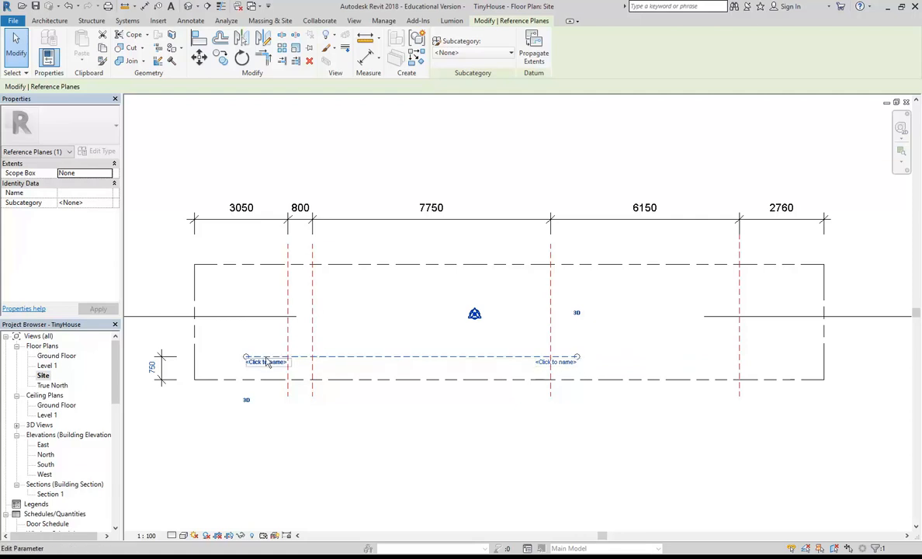
pyautogui.scroll(3, 222, 349)
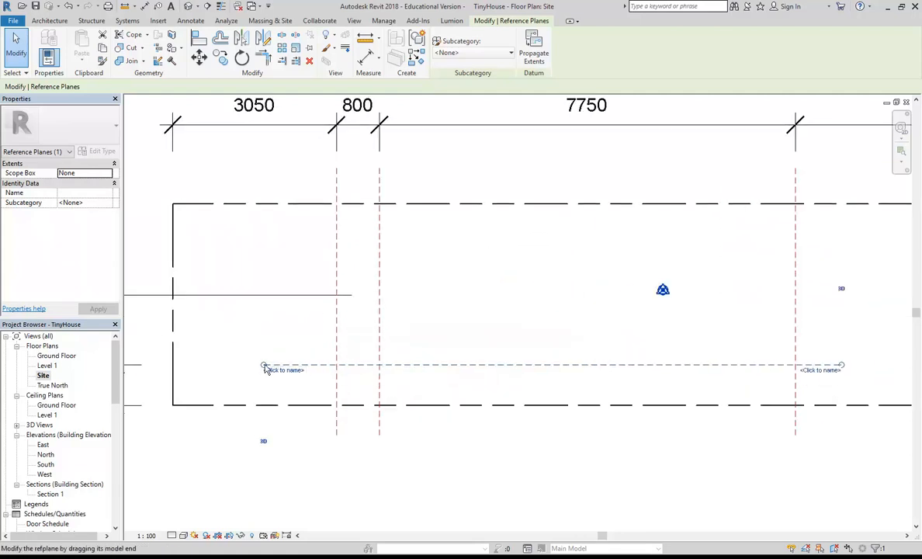
pyautogui.click(337, 358)
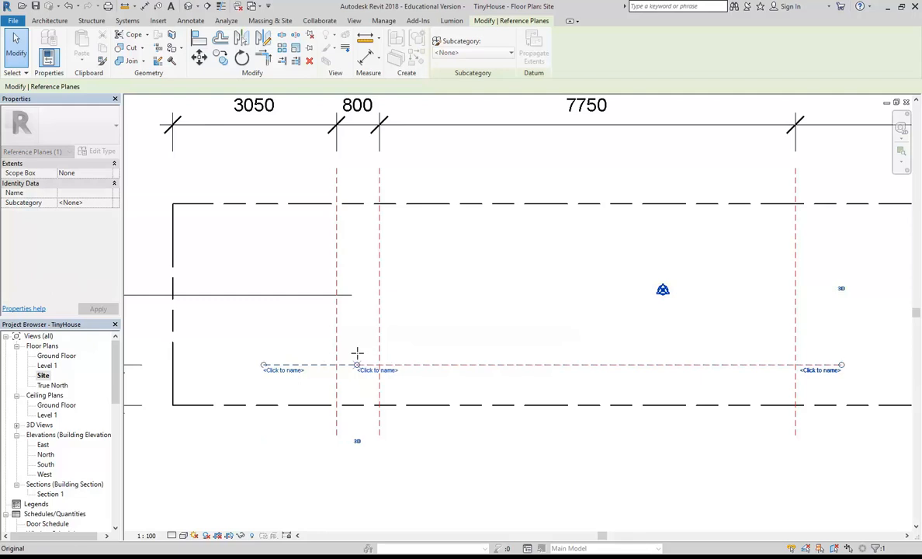
pyautogui.click(500, 328)
pyautogui.scroll(-5, 500, 328)
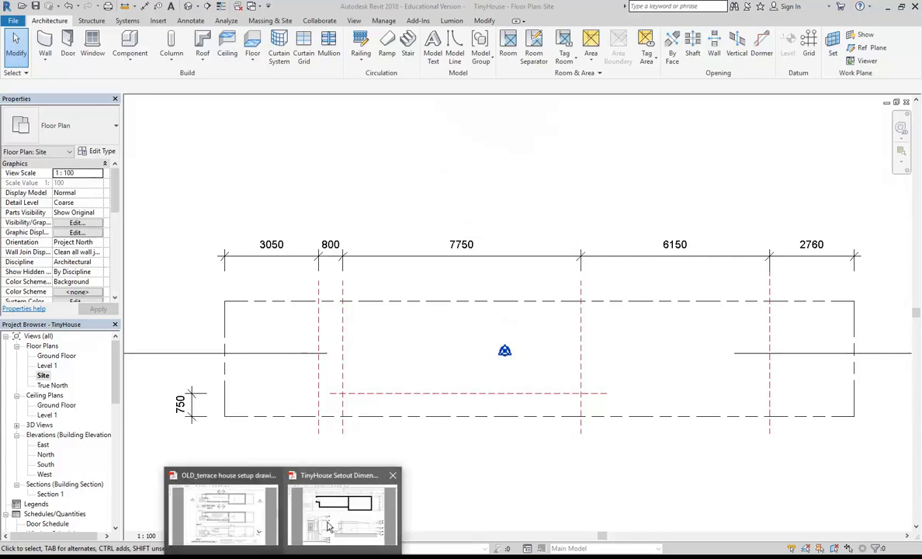
# - Check the TinyHouse setout PDF and draw a short horizontal reference plane across the two western vertical planes, near the site's mid-depth
pyautogui.click(310, 496)
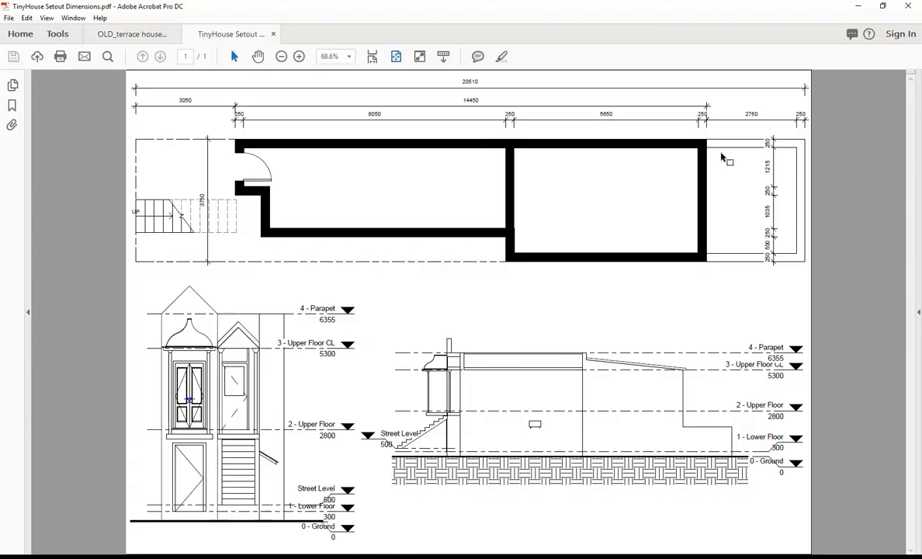
pyautogui.click(865, 6)
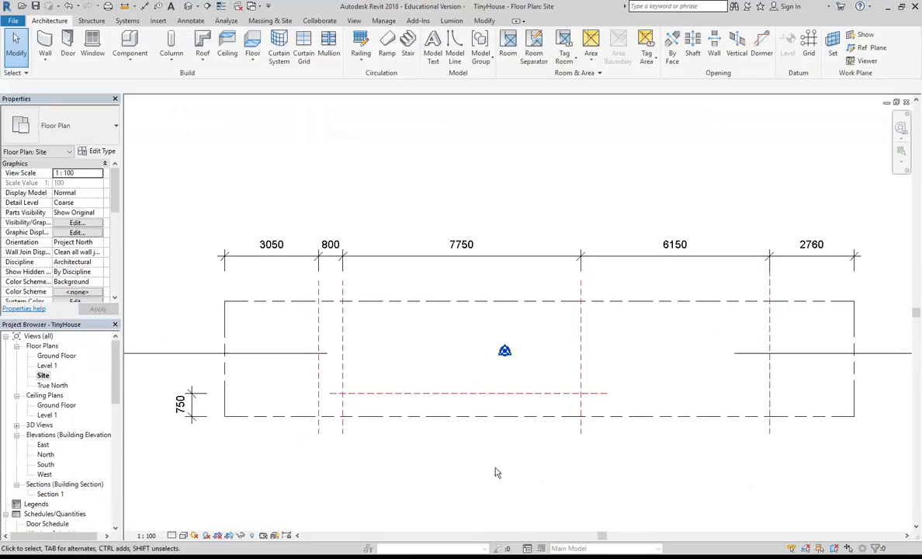
pyautogui.click(867, 47)
pyautogui.scroll(1, 374, 331)
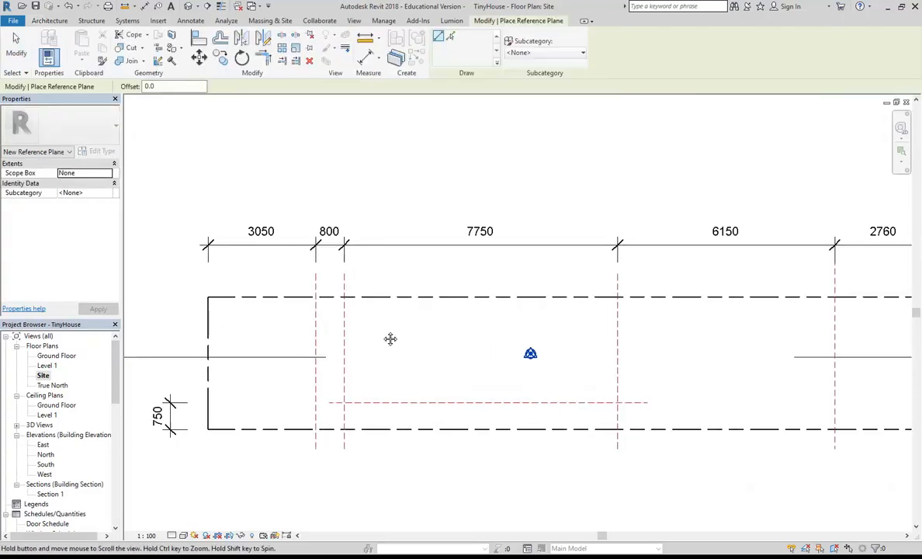
pyautogui.moveTo(379, 341); pyautogui.dragTo(412, 336, button='middle')
pyautogui.scroll(2, 410, 336)
pyautogui.moveTo(304, 350); pyautogui.dragTo(335, 344, button='middle')
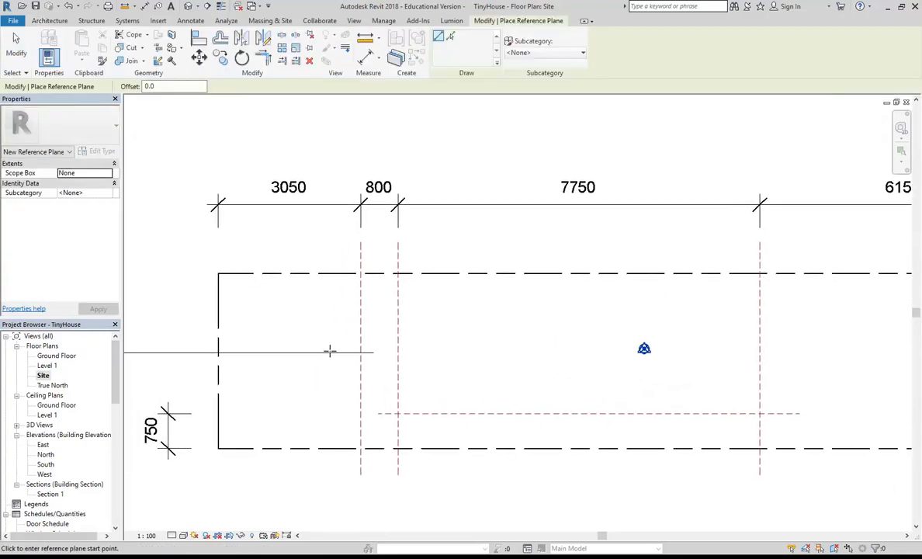
pyautogui.click(330, 350)
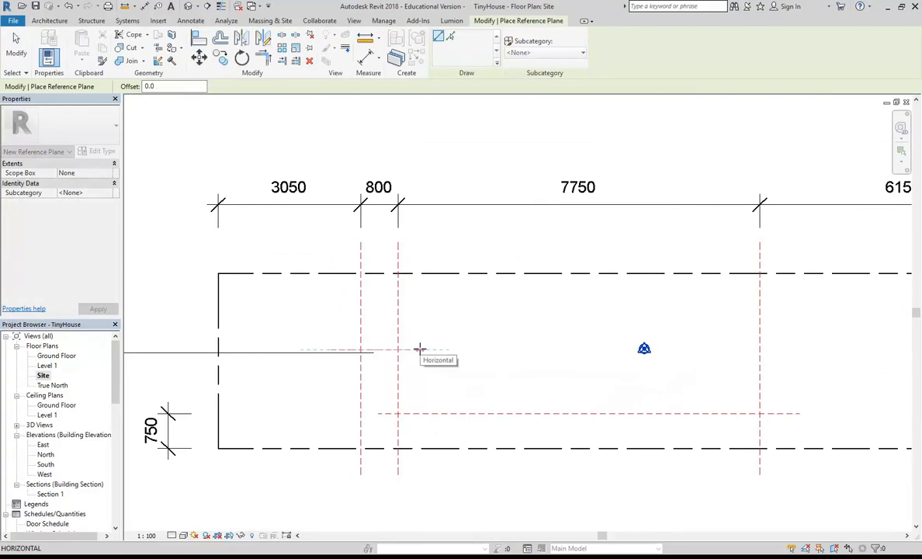
pyautogui.click(420, 351)
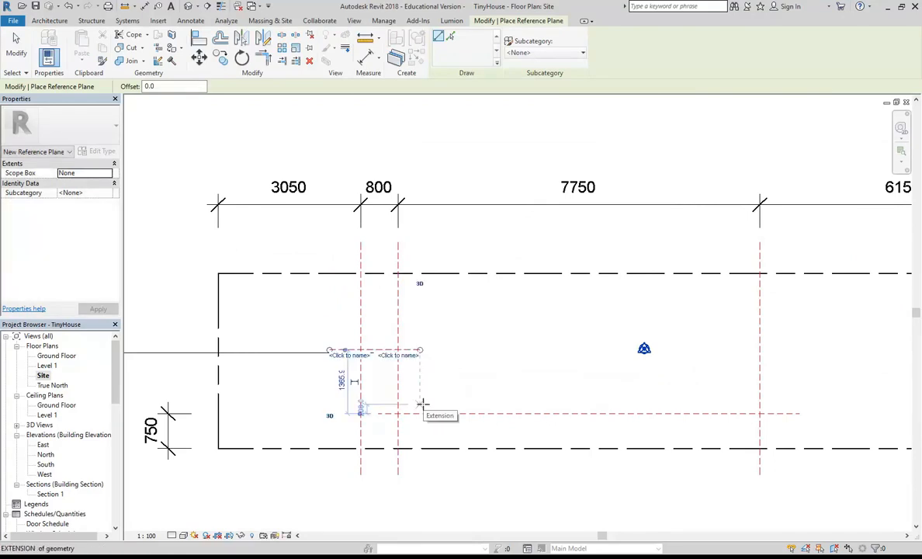
# - Check the north-south wall dimensions in the TinyHouse Setout Dimensions PDF, return to the Site plan and finish placing reference planes
pyautogui.moveTo(318, 424); pyautogui.dragTo(311, 409, button='middle')
pyautogui.scroll(-1, 301, 339)
pyautogui.moveTo(309, 345); pyautogui.dragTo(325, 352, button='middle')
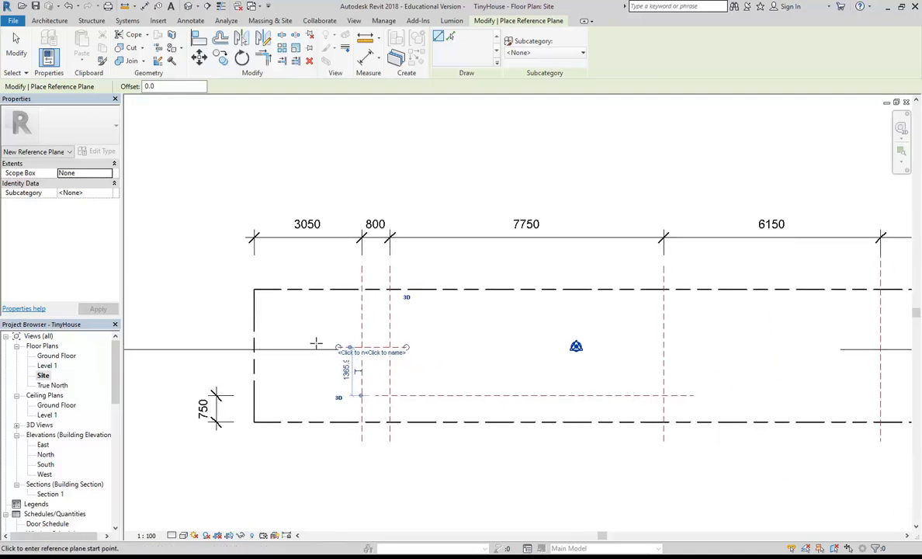
pyautogui.moveTo(283, 555)
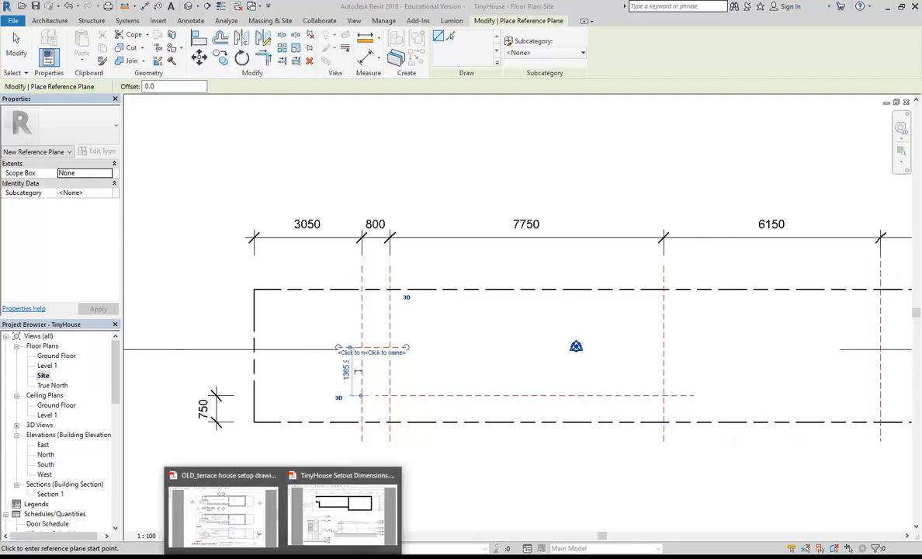
pyautogui.click(339, 512)
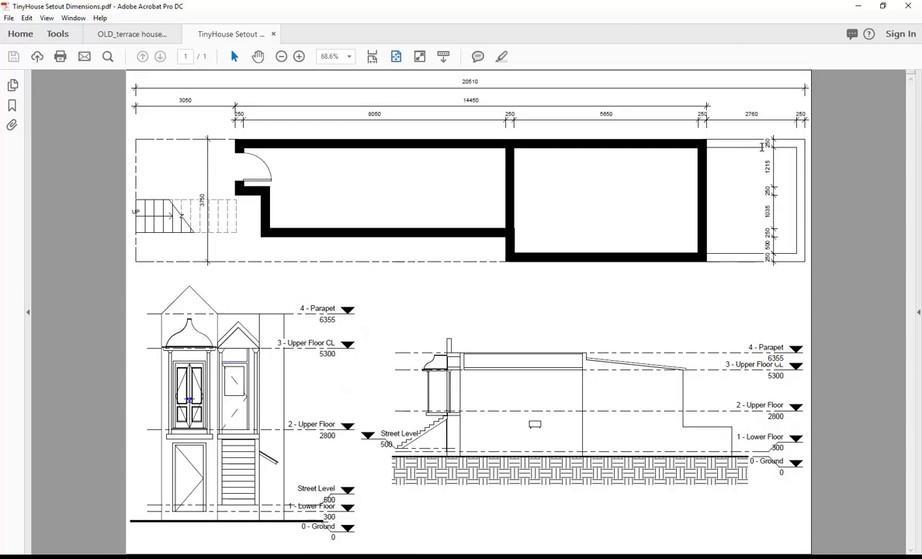
pyautogui.hotkey('alt', 'Tab')
pyautogui.rightClick(387, 206)
pyautogui.click(411, 191)
pyautogui.click(385, 337)
pyautogui.click(442, 325)
# - Dimension the short horizontal reference plane from the northern site boundary, placing the dimension west of the site above the 750 dimension
pyautogui.scroll(3, 411, 334)
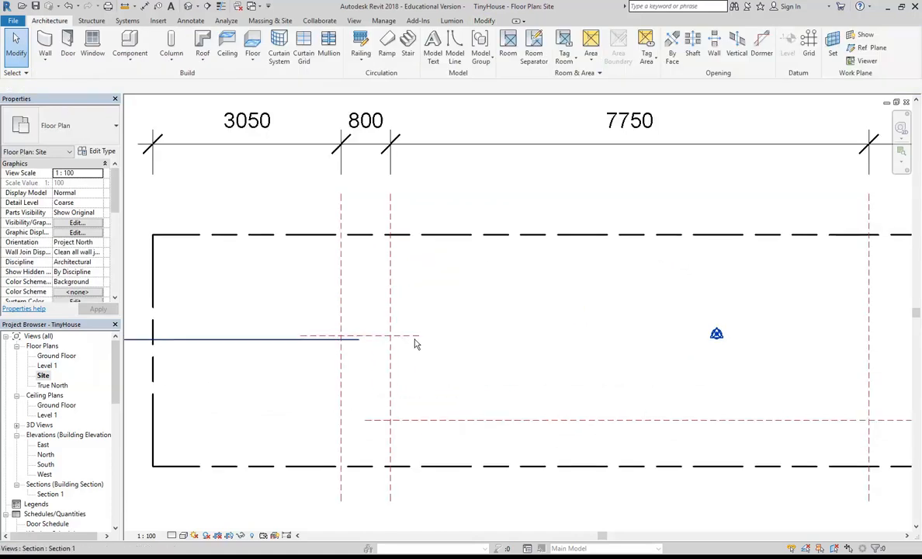
pyautogui.moveTo(484, 245); pyautogui.dragTo(494, 260, button='middle')
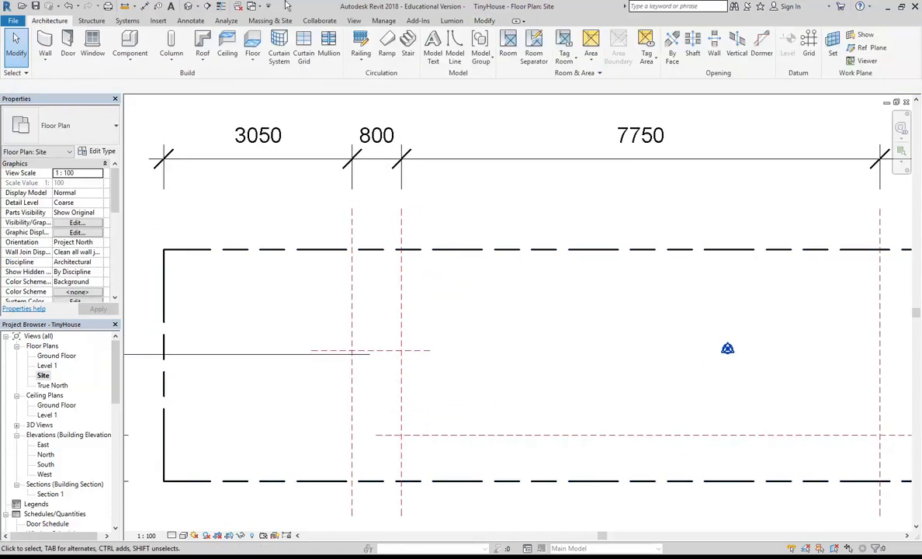
pyautogui.click(145, 8)
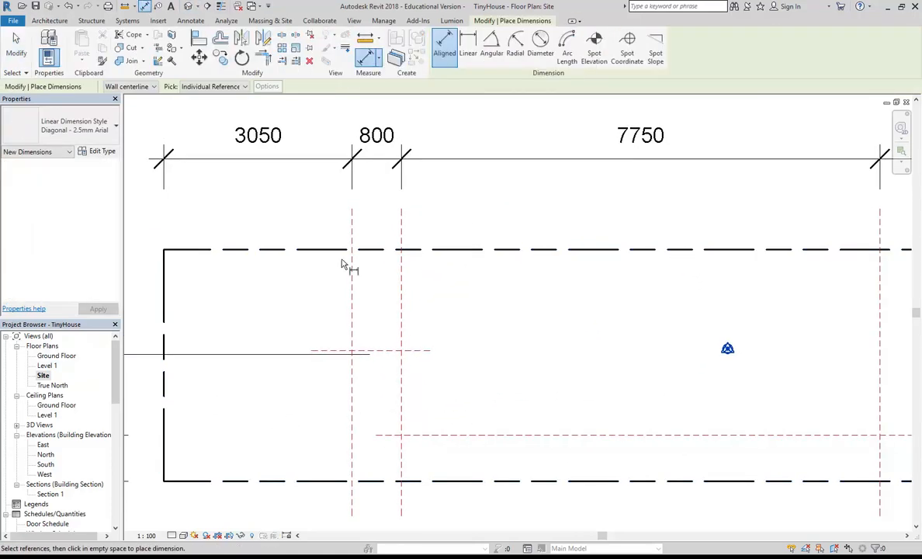
pyautogui.click(420, 352)
pyautogui.scroll(-2, 295, 255)
pyautogui.click(295, 250)
pyautogui.scroll(-1, 295, 252)
pyautogui.moveTo(295, 251); pyautogui.dragTo(426, 252, button='middle')
pyautogui.click(313, 250)
pyautogui.rightClick(264, 193)
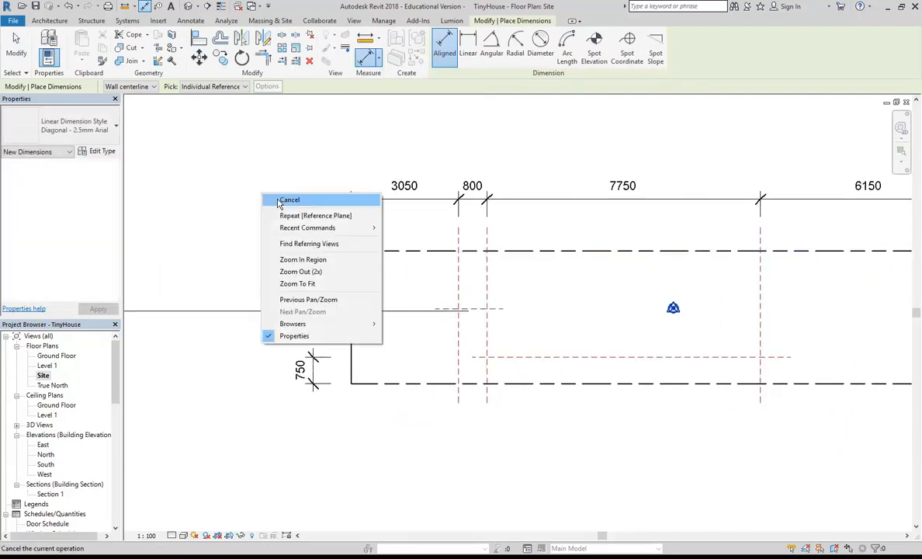
pyautogui.click(283, 200)
# - Set the short horizontal reference plane's distance from the northern site boundary to 1715
pyautogui.scroll(1, 438, 323)
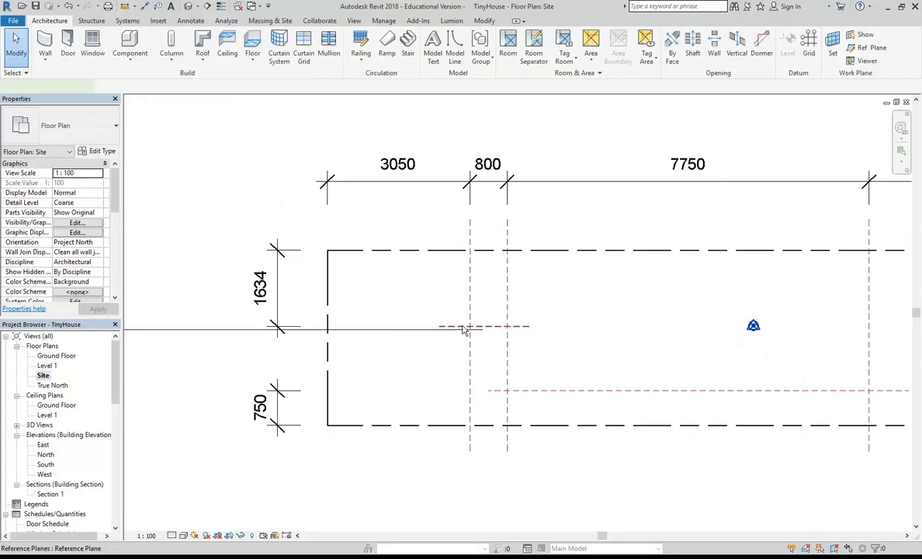
pyautogui.click(463, 328)
pyautogui.click(265, 288)
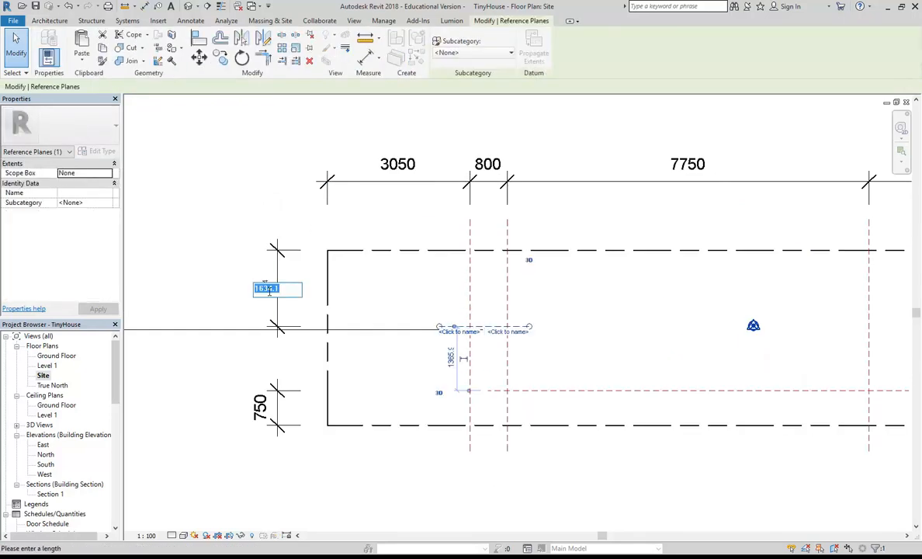
pyautogui.write('1')
pyautogui.press('BackSpace')
pyautogui.press('BackSpace')
pyautogui.press('BackSpace')
pyautogui.press('Return')
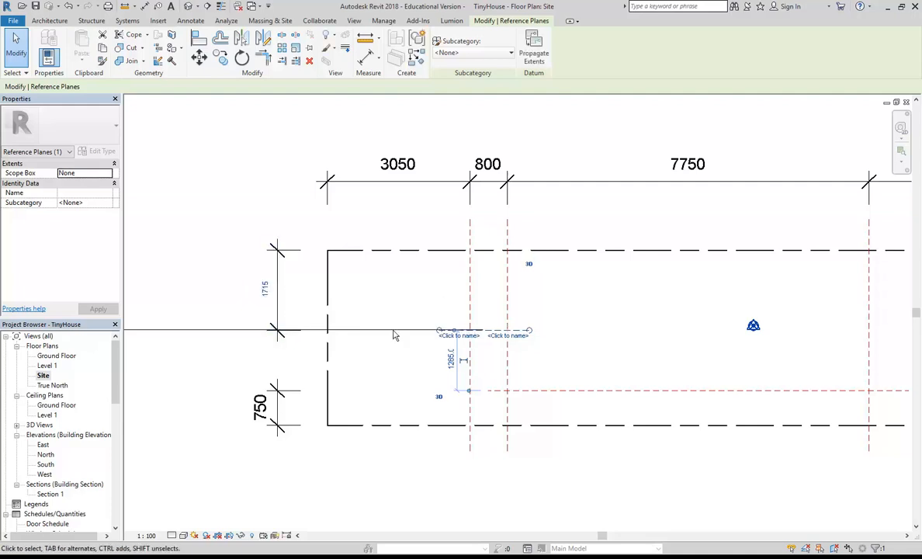
pyautogui.click(427, 217)
pyautogui.scroll(-4, 480, 238)
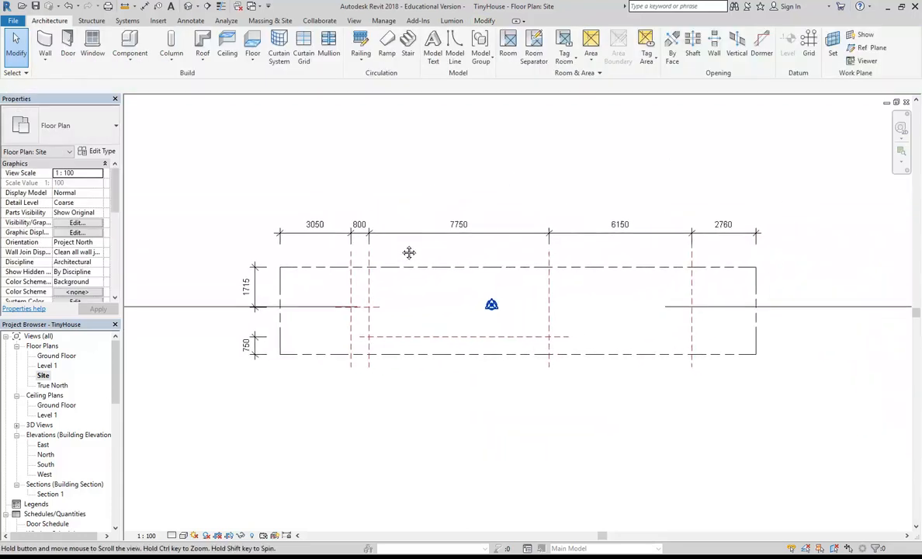
pyautogui.scroll(1, 417, 195)
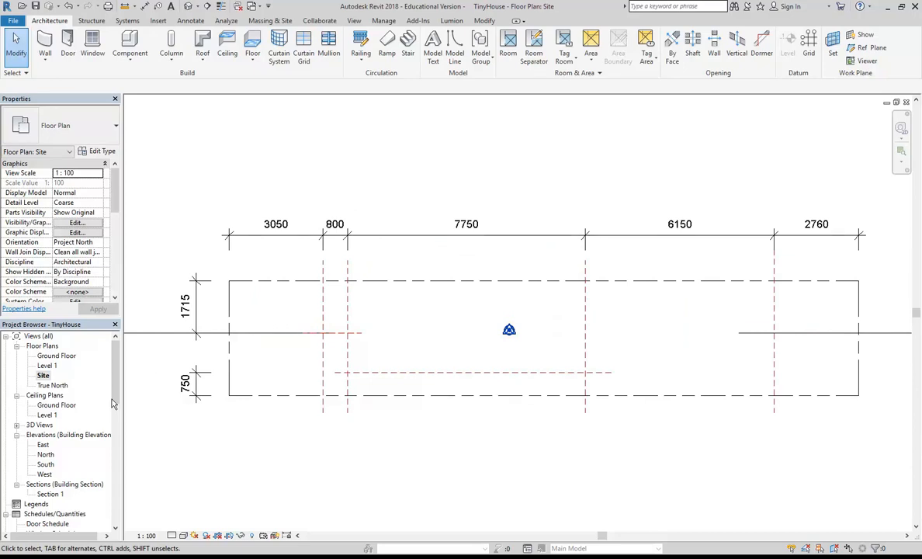
# - Open the South elevation to show the levels and vertical reference planes
pyautogui.doubleClick(48, 464)
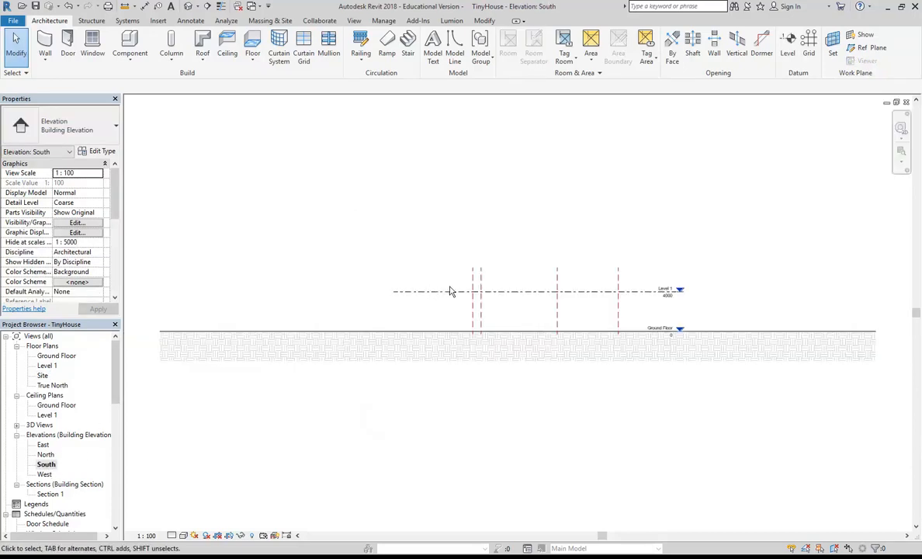
pyautogui.moveTo(562, 259); pyautogui.dragTo(525, 241, button='middle')
pyautogui.scroll(1, 525, 241)
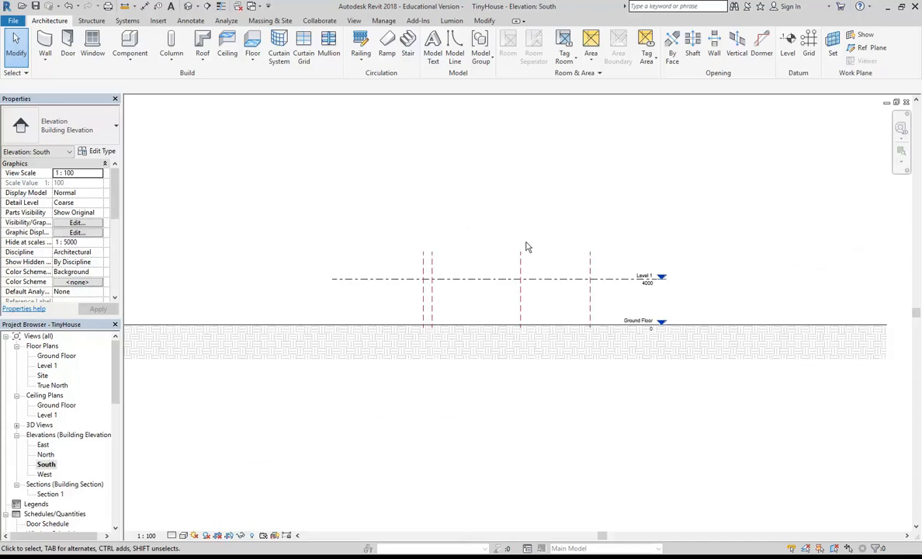
pyautogui.click(45, 465)
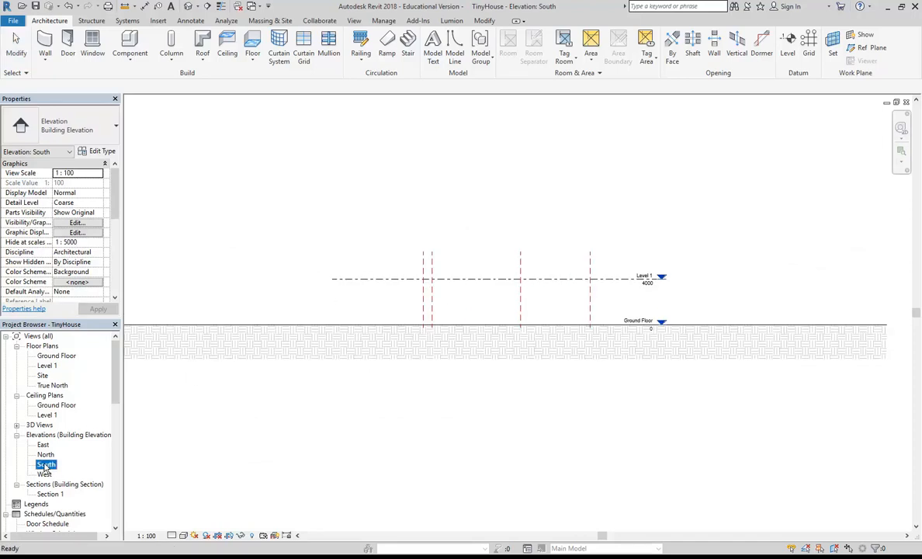
pyautogui.click(521, 213)
pyautogui.scroll(1, 509, 212)
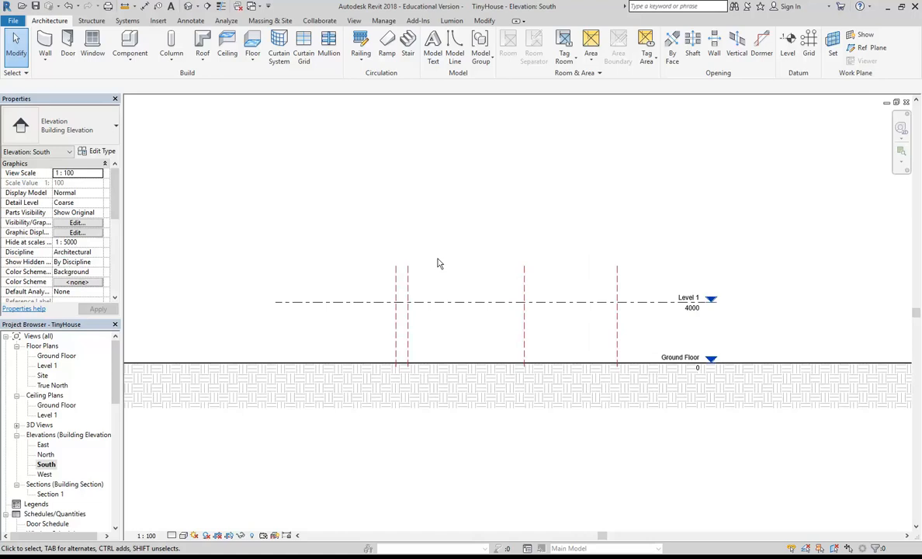
# - Rename the Ground Floor level to Ground and rename its corresponding views as well
pyautogui.moveTo(469, 278); pyautogui.dragTo(432, 259, button='middle')
pyautogui.scroll(1, 555, 290)
pyautogui.scroll(3, 555, 291)
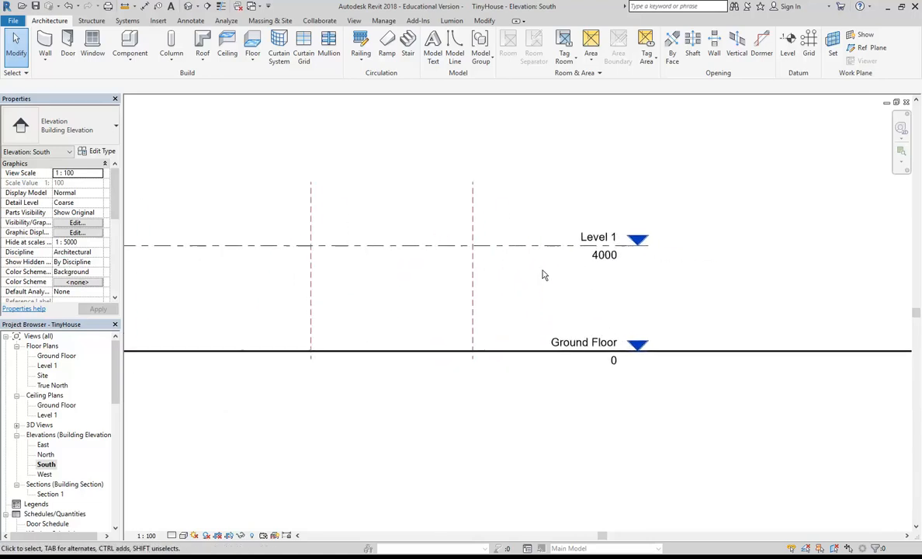
pyautogui.click(585, 375)
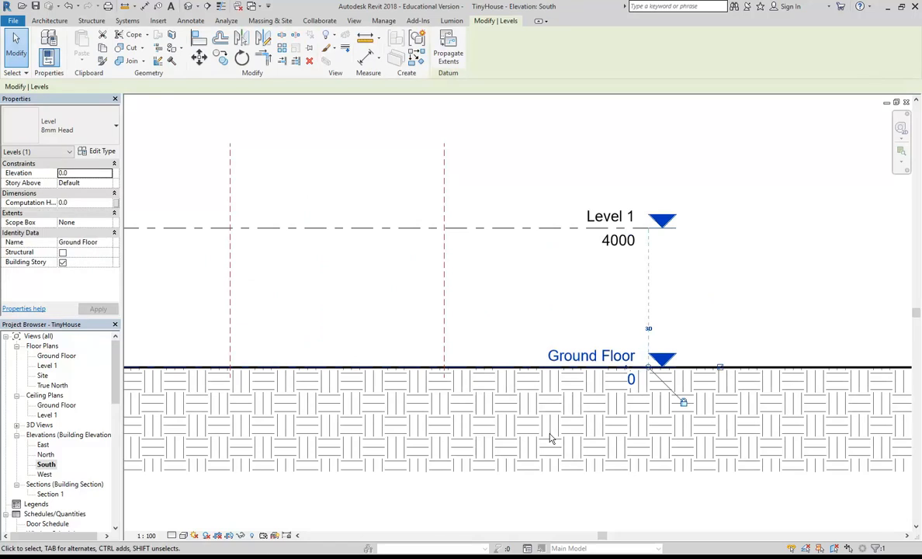
pyautogui.click(591, 355)
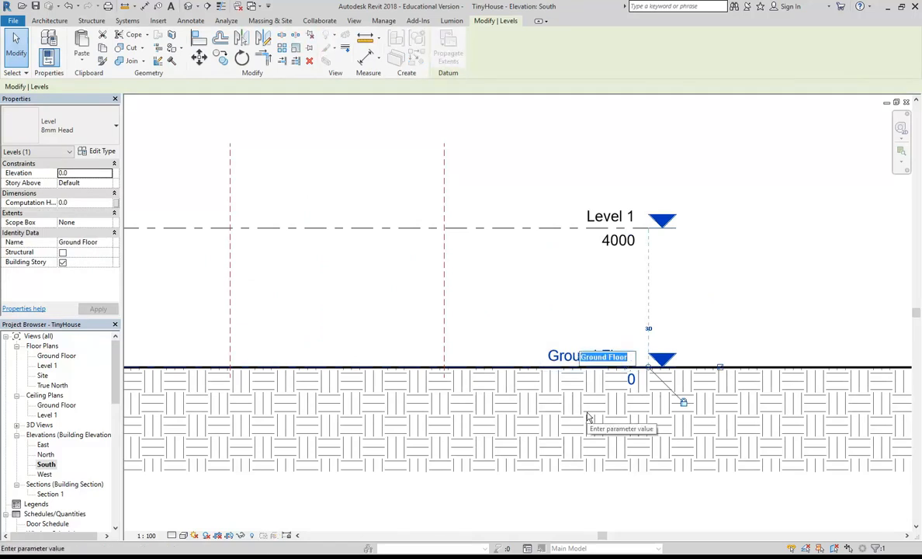
pyautogui.moveTo(606, 356); pyautogui.dragTo(667, 362)
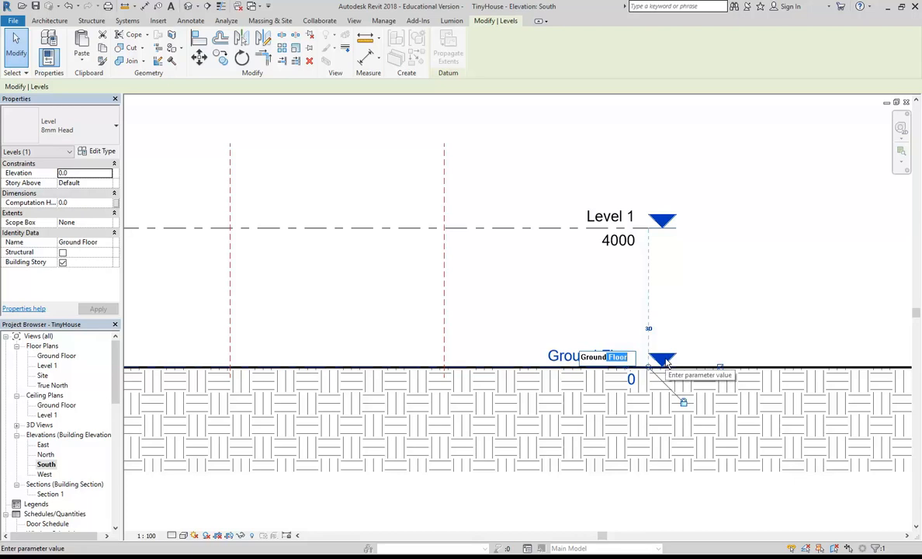
pyautogui.press('BackSpace')
pyautogui.press('Return')
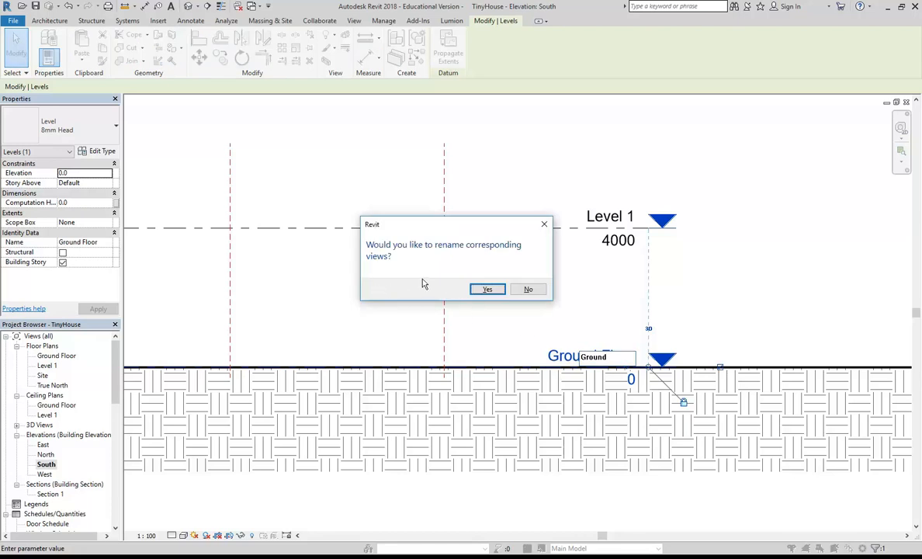
pyautogui.click(484, 289)
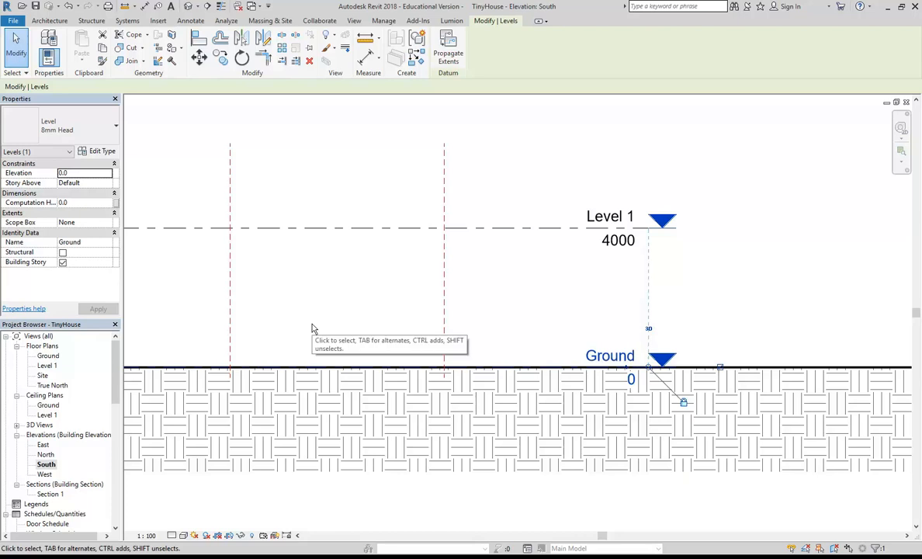
pyautogui.scroll(-3, 596, 346)
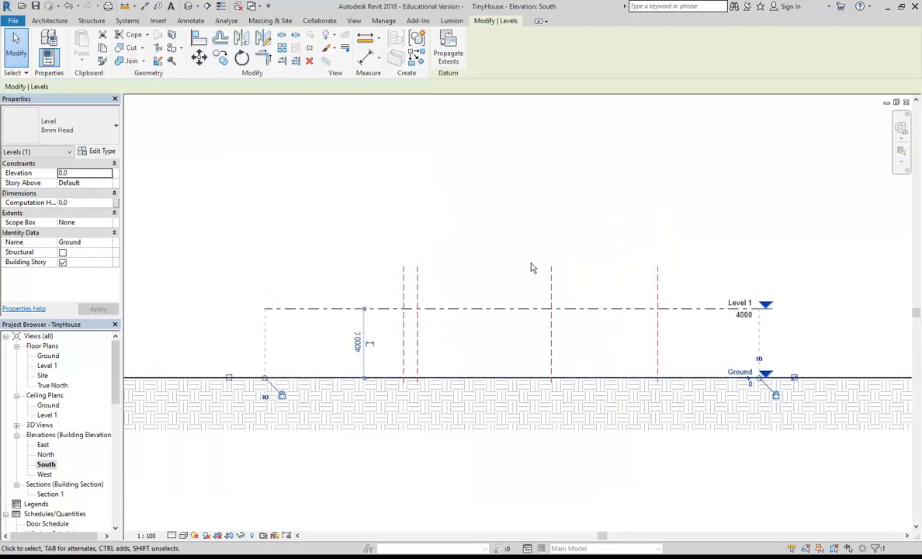
pyautogui.click(481, 211)
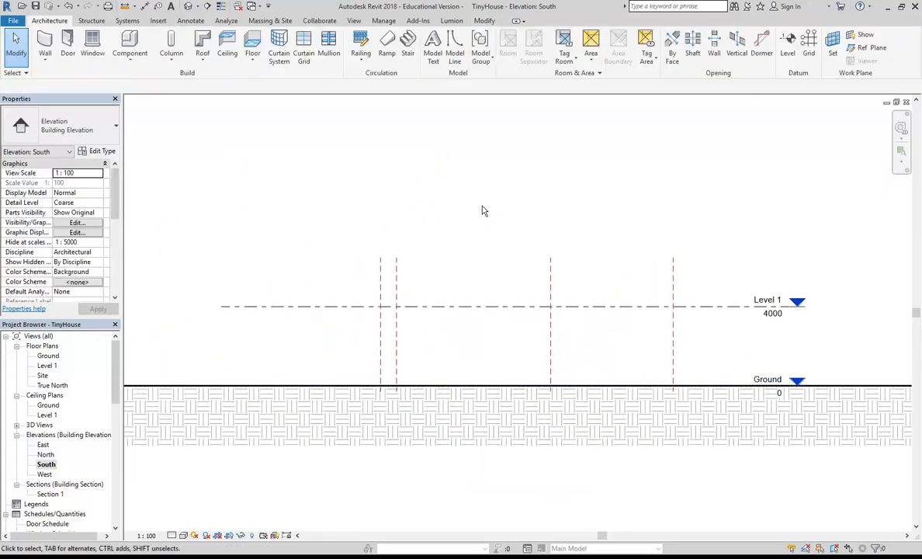
# - Draw a new level at elevation 1200 between Ground and Level 1, aligned with the ends of the existing levels
pyautogui.click(788, 43)
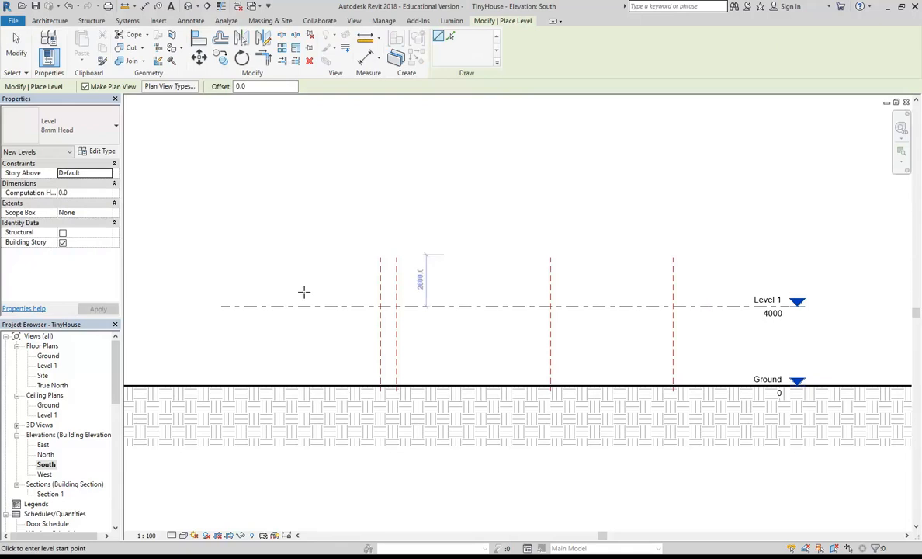
pyautogui.click(221, 362)
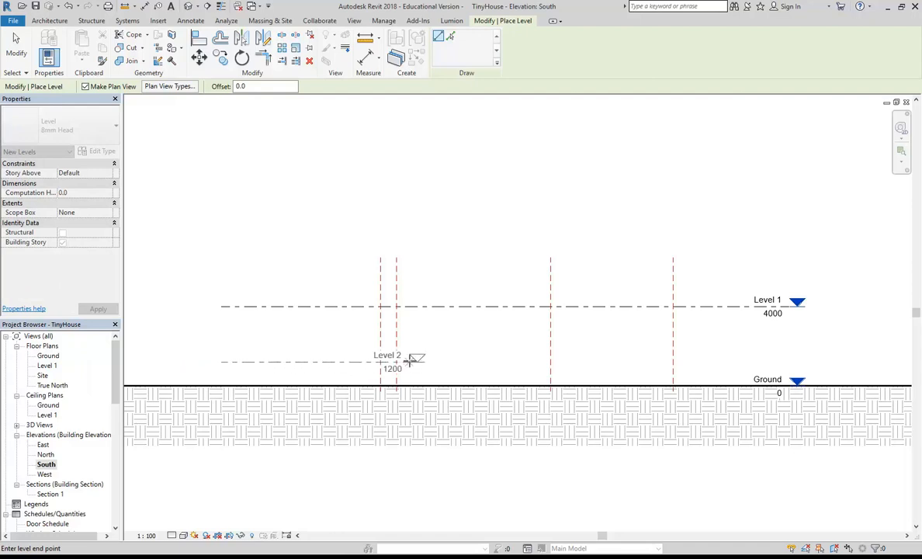
pyautogui.click(791, 362)
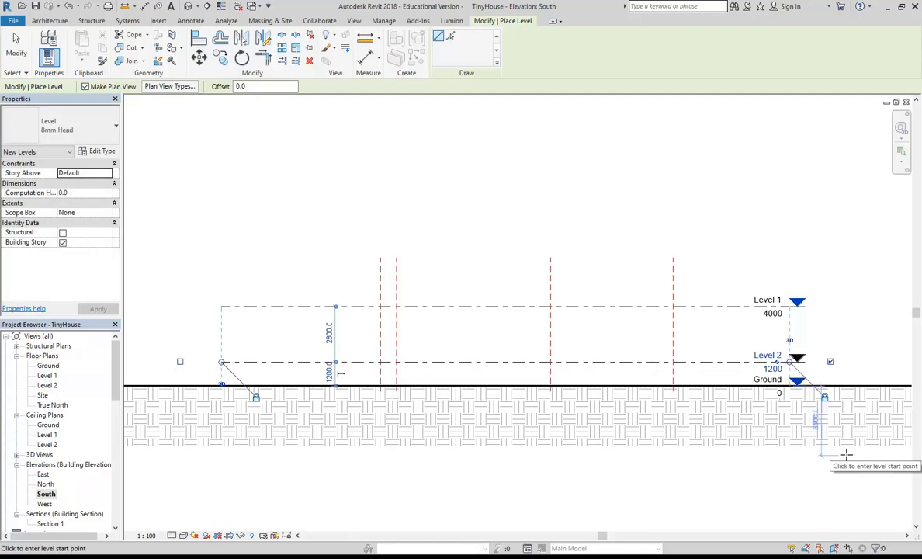
# - Rename the new level between Ground and Level 1 to Lower Floor and rename its corresponding views as well
pyautogui.scroll(5, 710, 387)
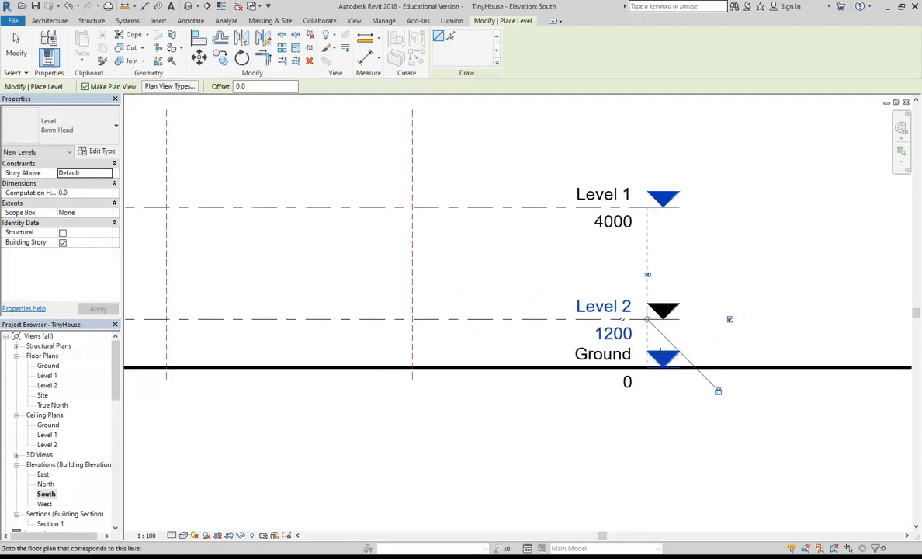
pyautogui.click(546, 306)
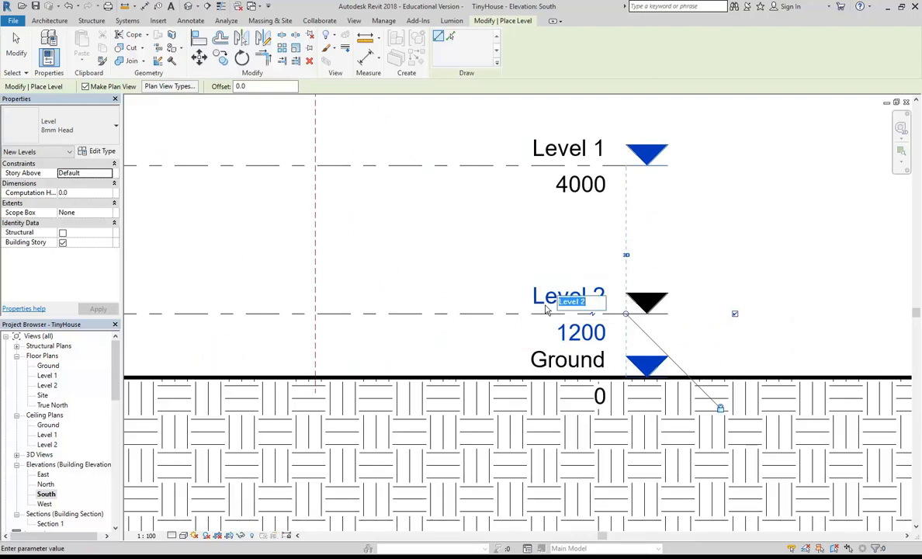
pyautogui.write('Lower Floor')
pyautogui.press('Return')
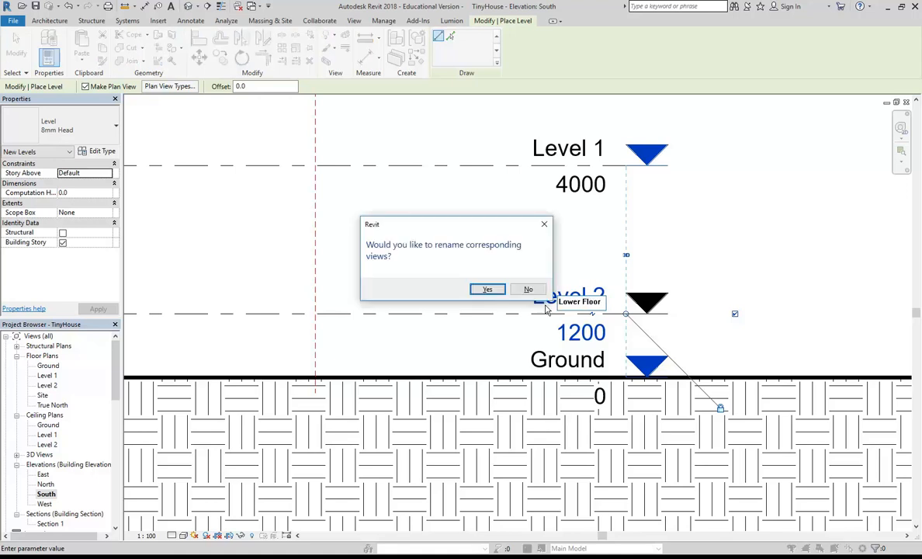
pyautogui.click(487, 290)
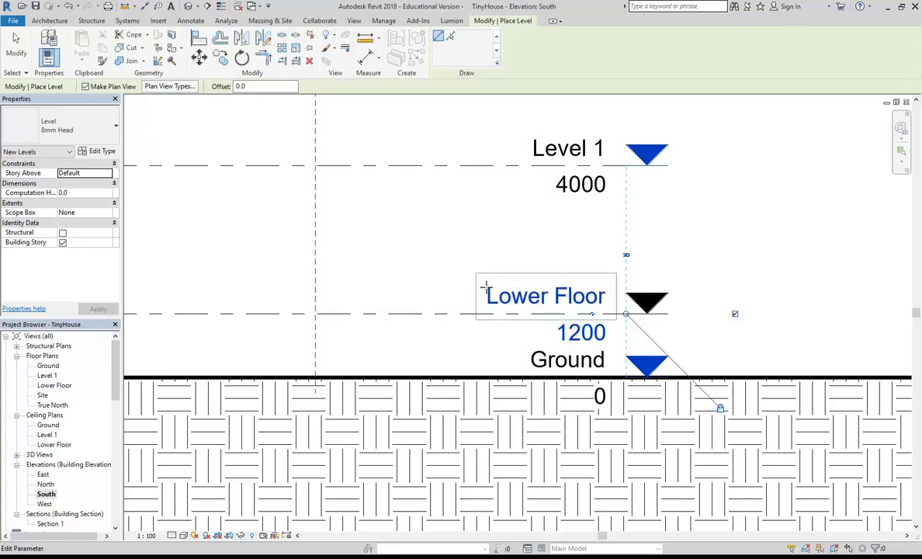
# - Set the Lower Floor level's elevation to 300
pyautogui.click(576, 332)
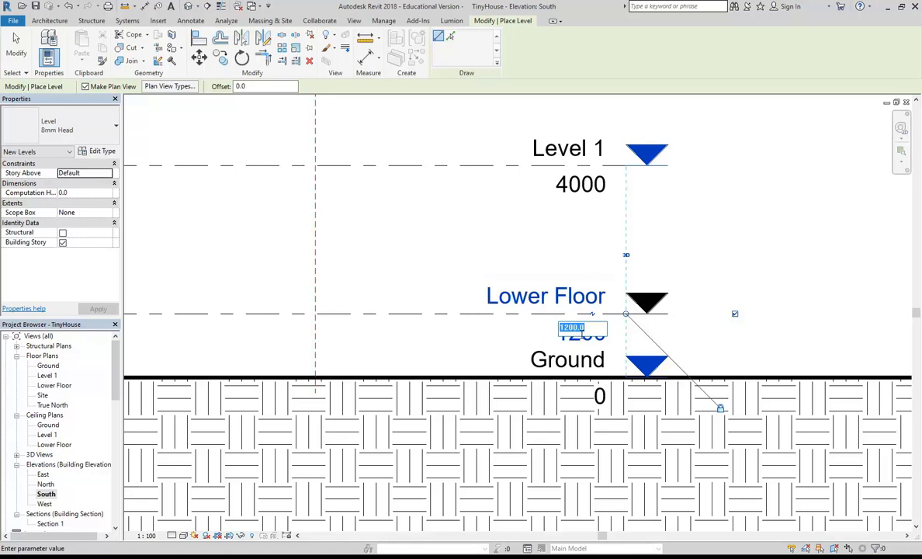
pyautogui.write('300')
pyautogui.press('Return')
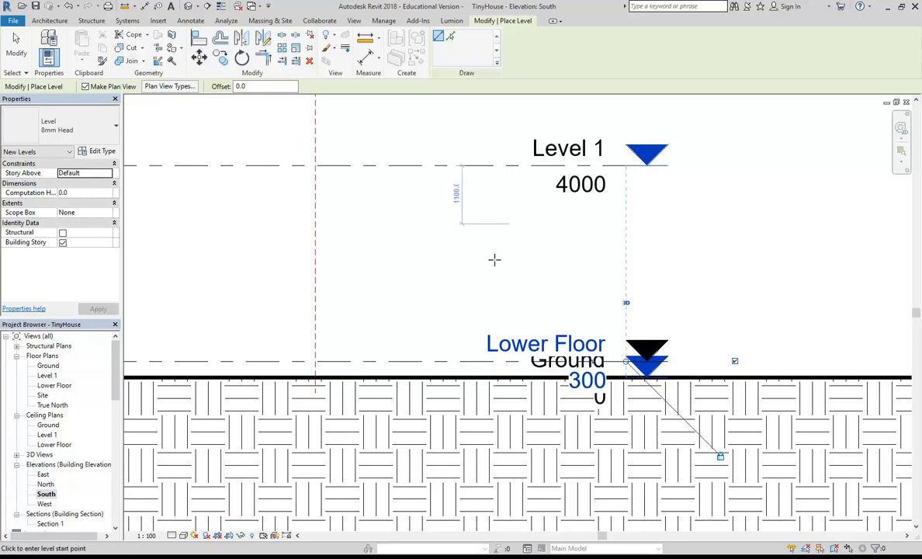
# - Change the South elevation's view scale to 1:50 and end level placement
pyautogui.click(145, 536)
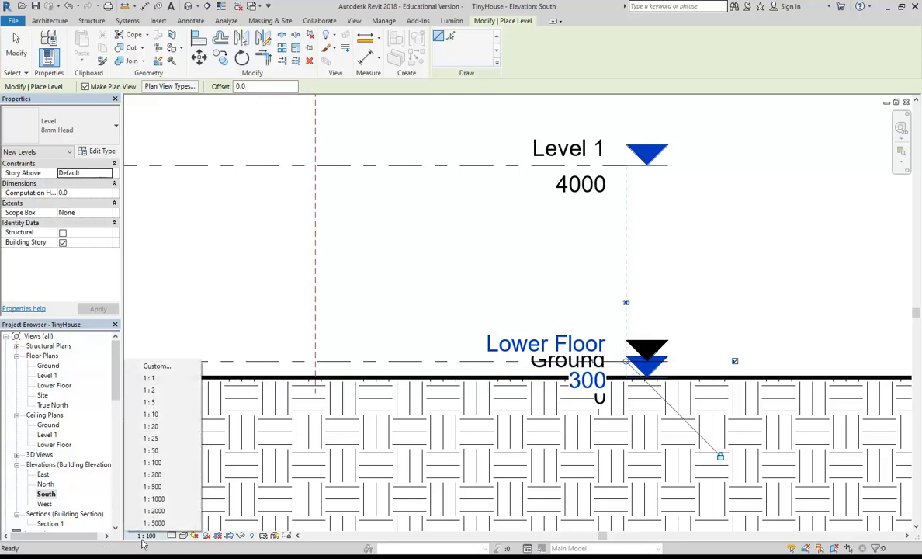
pyautogui.click(154, 451)
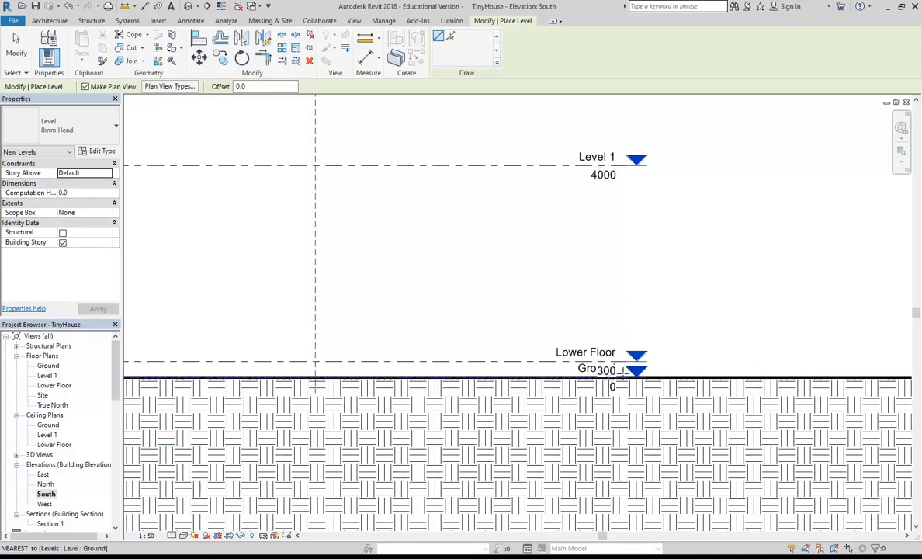
pyautogui.scroll(1, 606, 379)
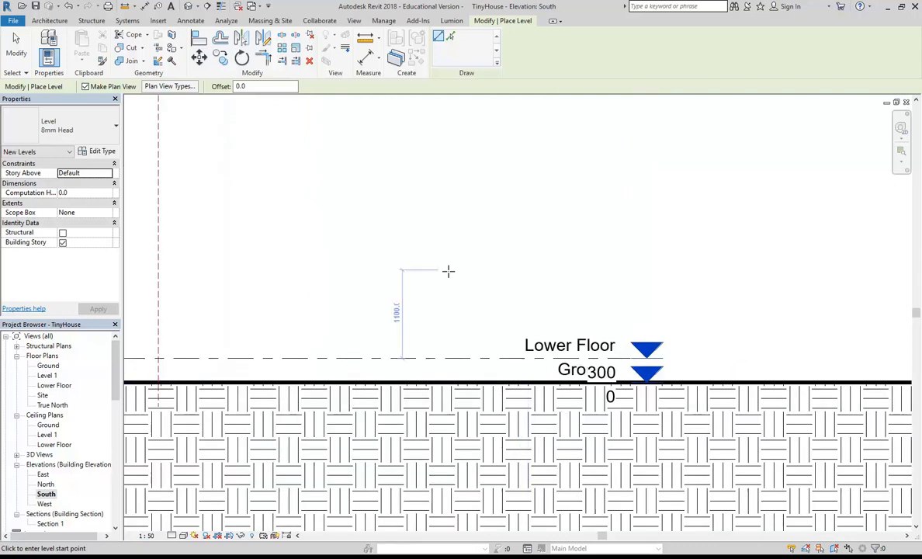
pyautogui.rightClick(465, 240)
pyautogui.click(465, 241)
pyautogui.rightClick(465, 240)
pyautogui.click(481, 247)
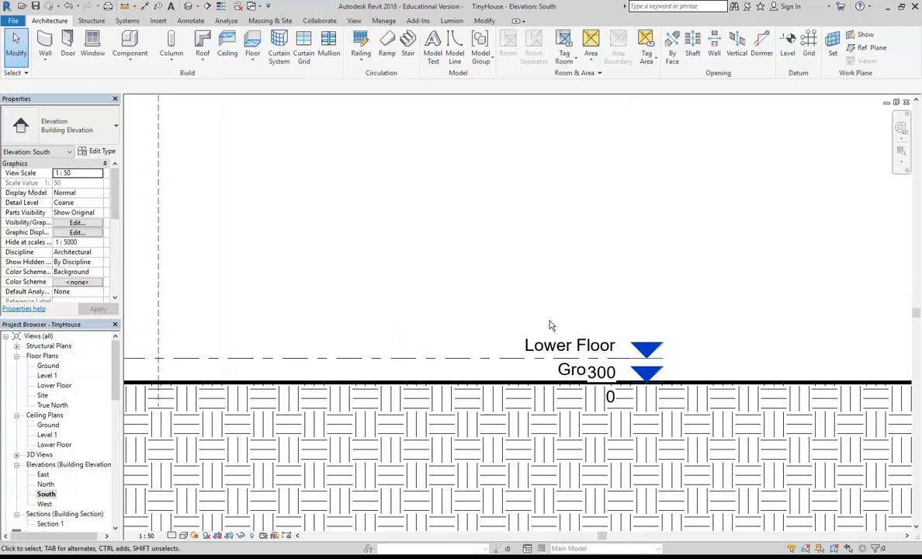
# - Add an elbow to the Lower Floor level line and shift its head and label upward, clear of the Ground label
pyautogui.scroll(1, 543, 326)
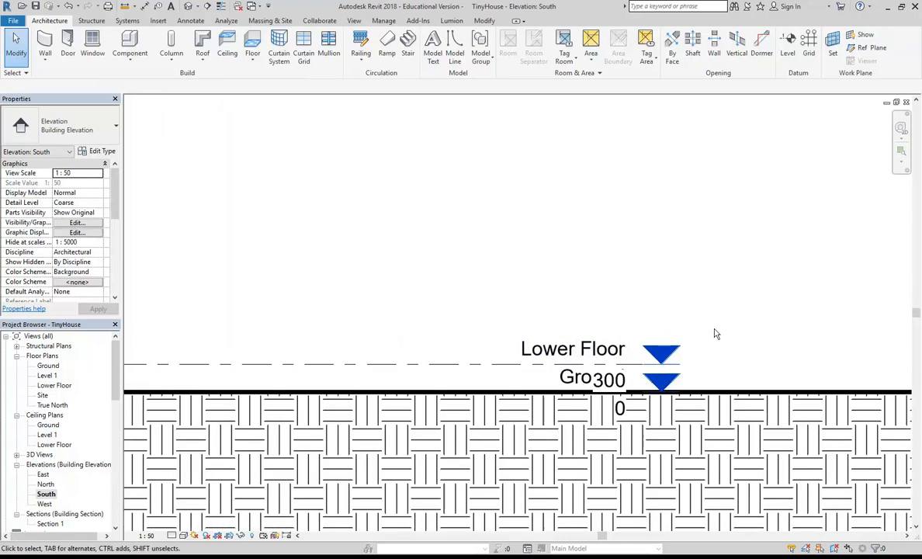
pyautogui.click(461, 368)
pyautogui.scroll(2, 628, 379)
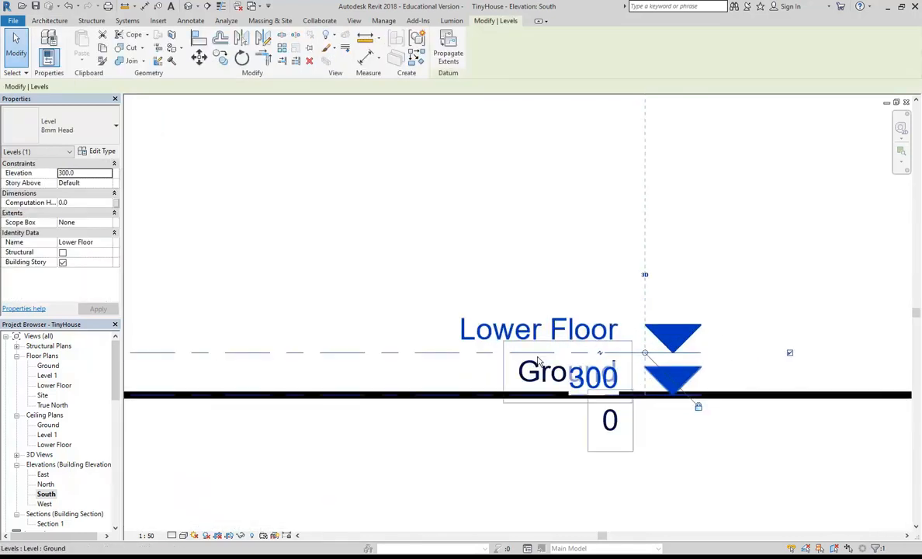
pyautogui.click(602, 356)
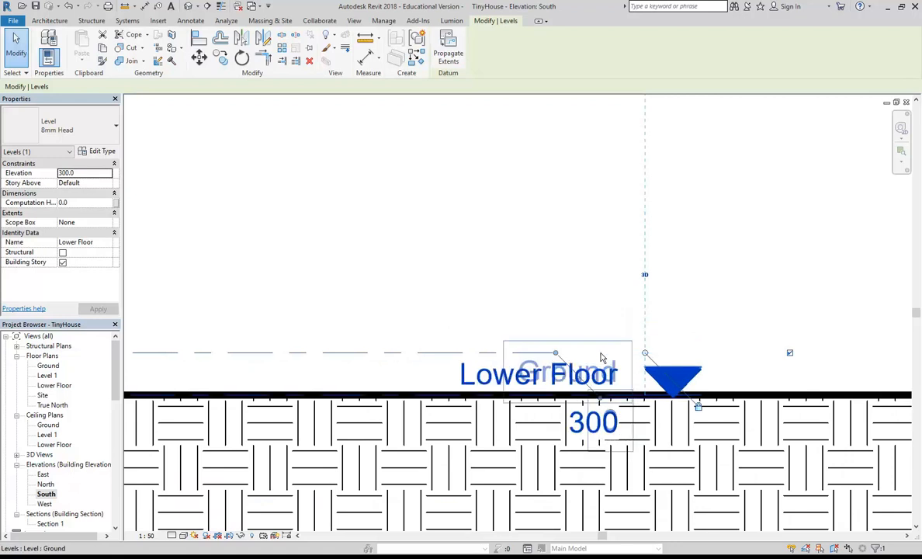
pyautogui.moveTo(602, 356); pyautogui.dragTo(597, 306)
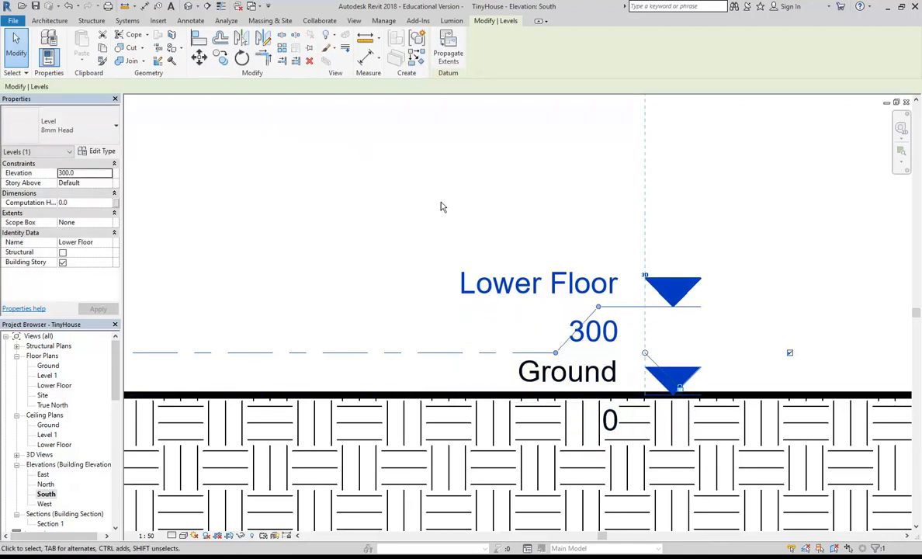
pyautogui.moveTo(556, 353); pyautogui.dragTo(530, 353)
pyautogui.moveTo(599, 307); pyautogui.dragTo(573, 303)
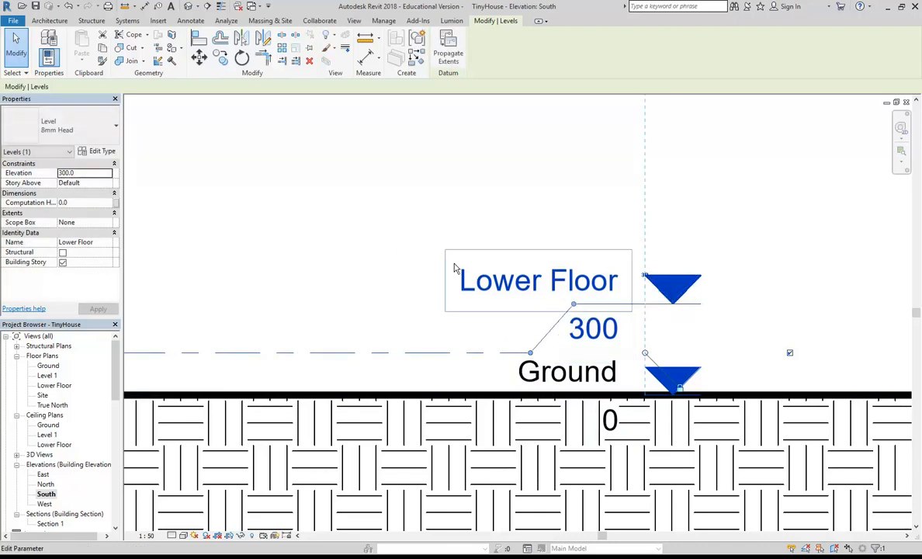
pyautogui.click(376, 212)
# - Rename Level 1 to Upper Floor and rename its corresponding views as well
pyautogui.scroll(-4, 441, 292)
pyautogui.moveTo(441, 292); pyautogui.dragTo(557, 330, button='middle')
pyautogui.scroll(-1, 372, 314)
pyautogui.moveTo(388, 318)
pyautogui.mouseDown(button='middle')
pyautogui.moveTo(516, 325)
pyautogui.moveTo(582, 341)
pyautogui.moveTo(559, 346)
pyautogui.mouseUp(button='middle')
pyautogui.scroll(-1, 558, 331)
pyautogui.moveTo(679, 317); pyautogui.dragTo(648, 315, button='middle')
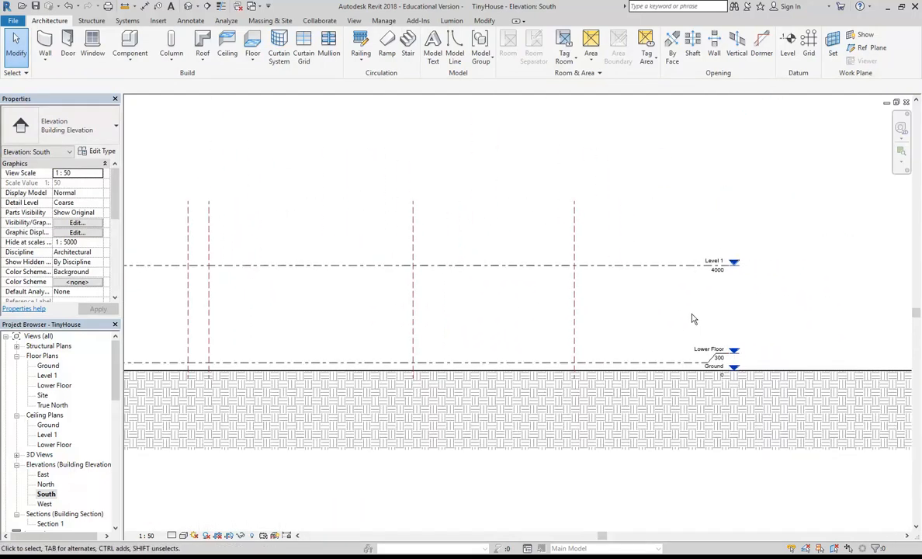
pyautogui.scroll(2, 687, 310)
pyautogui.click(683, 249)
pyautogui.scroll(1, 673, 268)
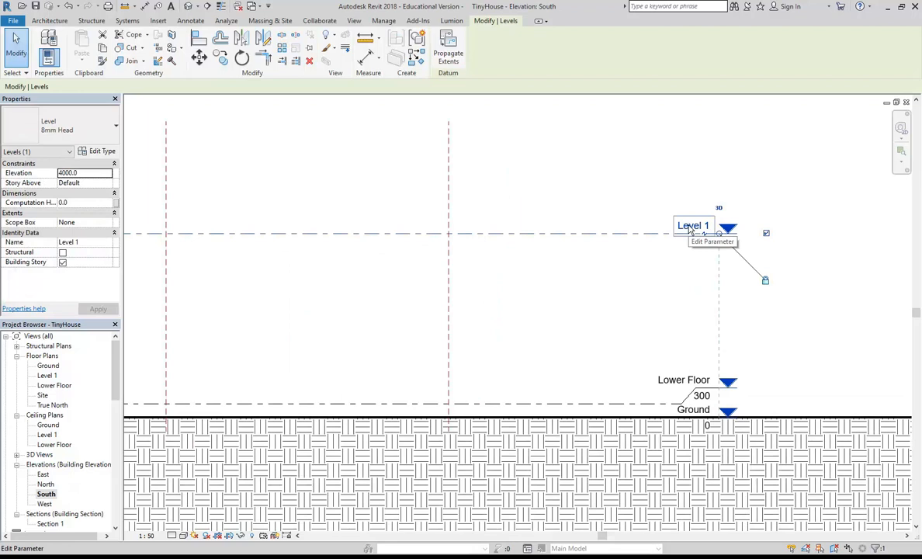
pyautogui.click(690, 228)
pyautogui.write('U')
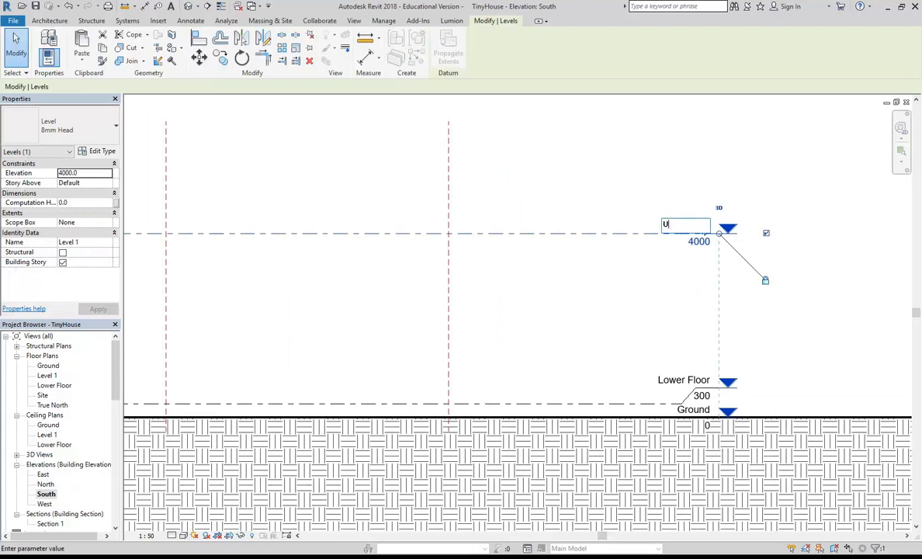
pyautogui.write('pper Floor')
pyautogui.press('Return')
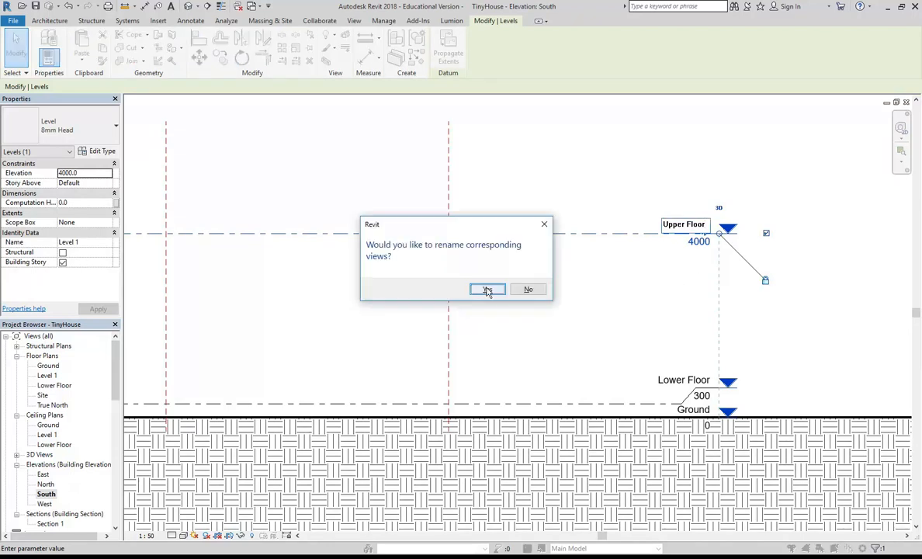
pyautogui.click(487, 290)
# - Set the Upper Floor level's elevation to 2800
pyautogui.click(696, 242)
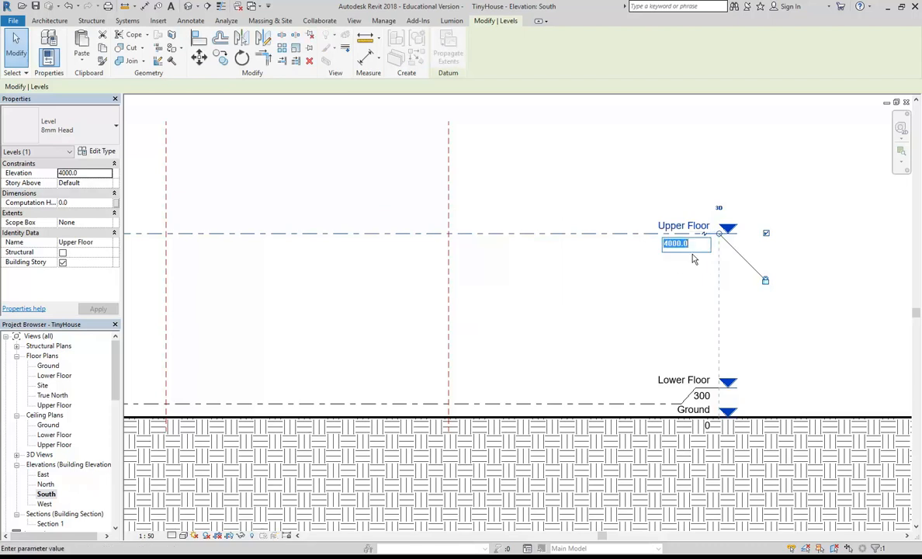
pyautogui.write('2800')
pyautogui.press('Return')
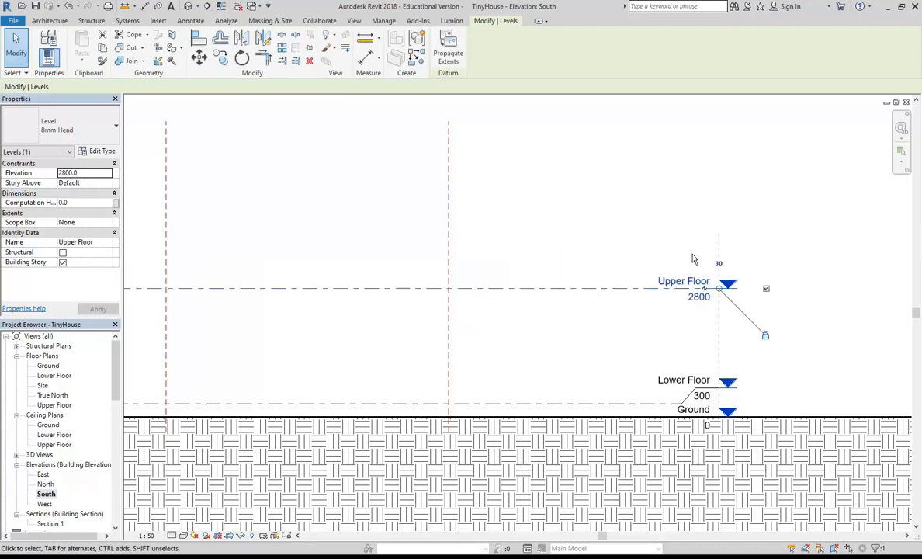
pyautogui.click(568, 212)
# - Draw a new level at elevation 5000 above Upper Floor, aligned with the ends of the existing levels
pyautogui.scroll(-3, 426, 206)
pyautogui.moveTo(583, 256); pyautogui.dragTo(545, 267, button='middle')
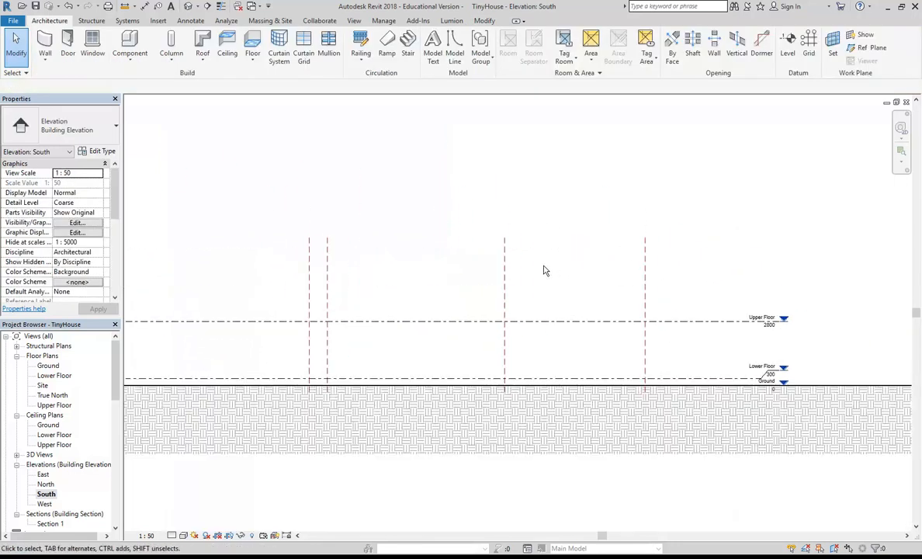
pyautogui.click(787, 50)
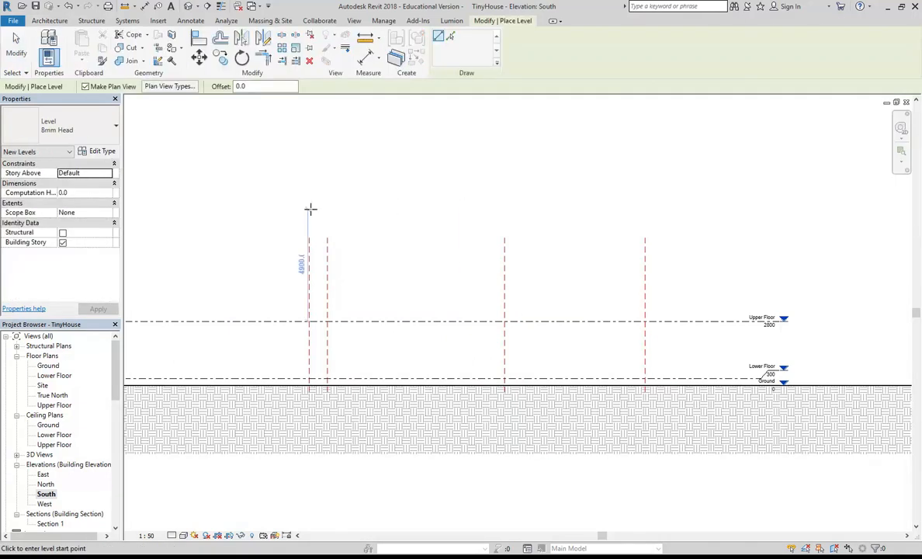
pyautogui.scroll(-2, 365, 240)
pyautogui.scroll(1, 353, 258)
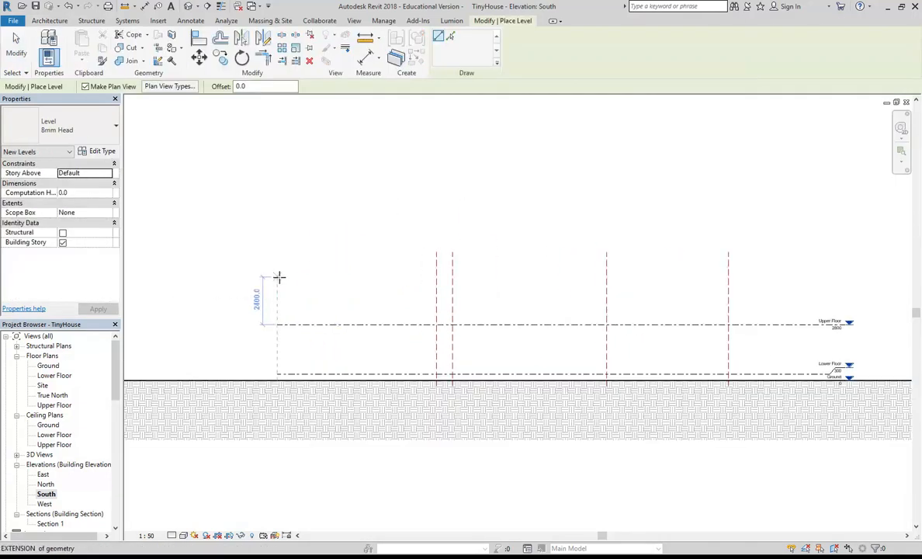
pyautogui.click(276, 280)
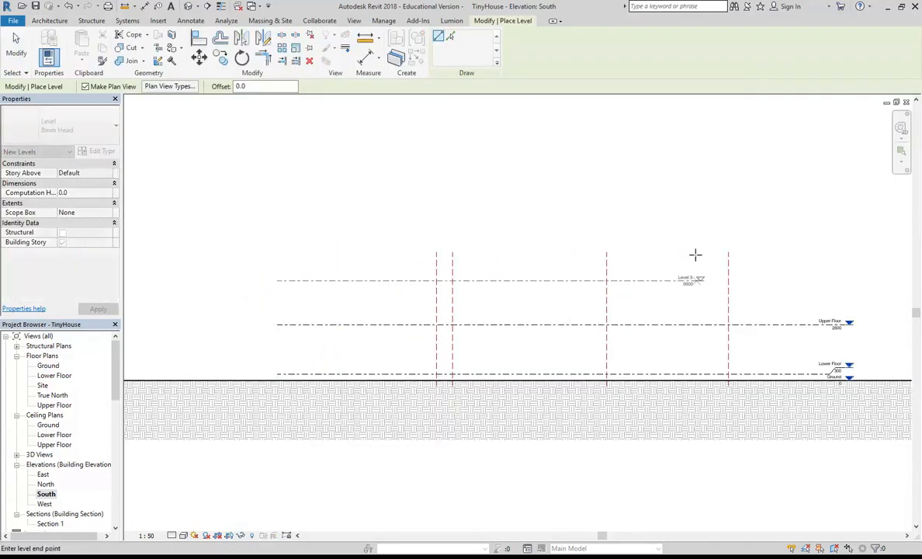
pyautogui.click(829, 280)
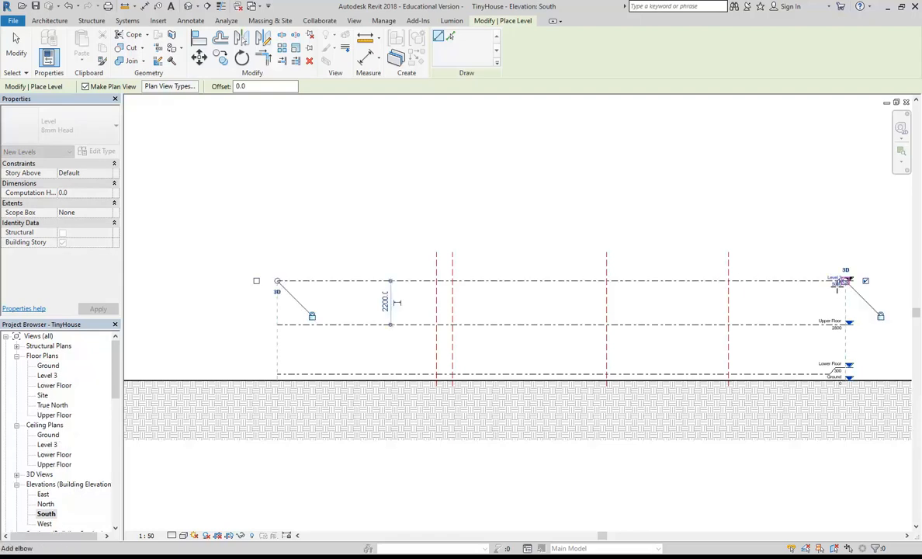
# - Rename the new topmost level to Upper Floor CL and rename its corresponding views as well
pyautogui.scroll(2, 632, 264)
pyautogui.scroll(1, 615, 259)
pyautogui.click(620, 232)
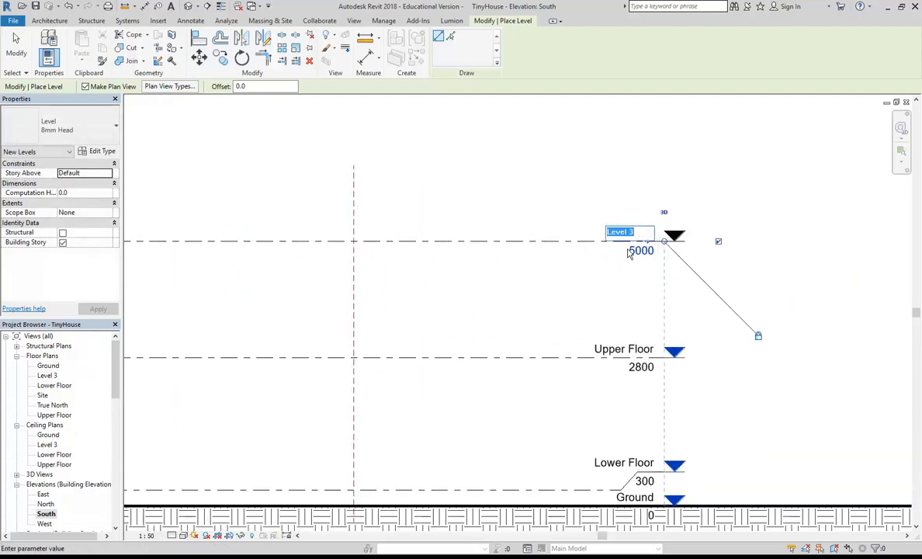
pyautogui.write('Upper Floor CL')
pyautogui.press('Return')
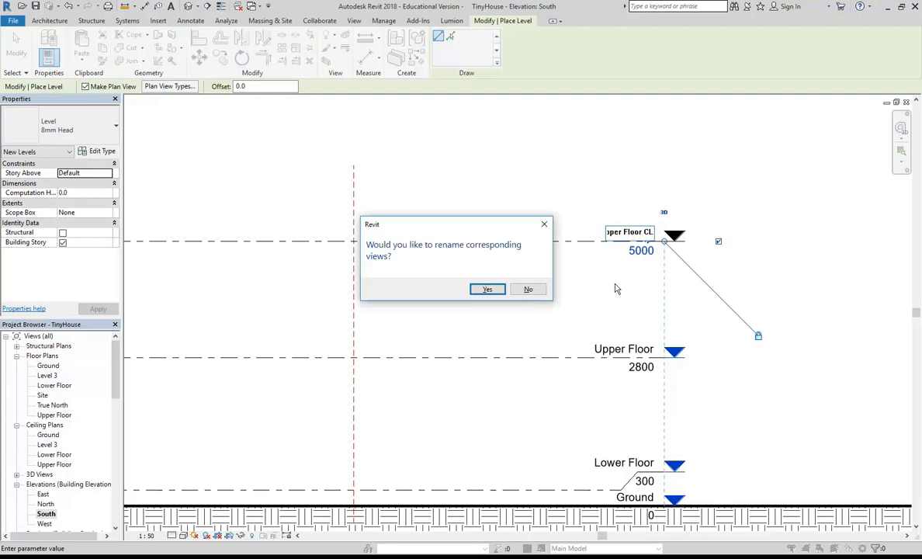
pyautogui.click(486, 289)
# - Set the Upper Floor CL level's elevation to 5300
pyautogui.scroll(2, 656, 305)
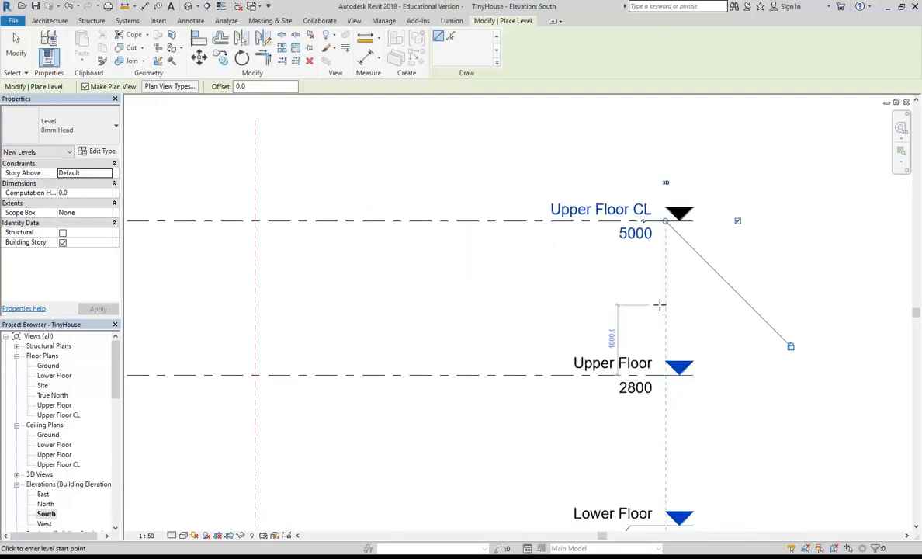
pyautogui.click(633, 236)
pyautogui.write('5300')
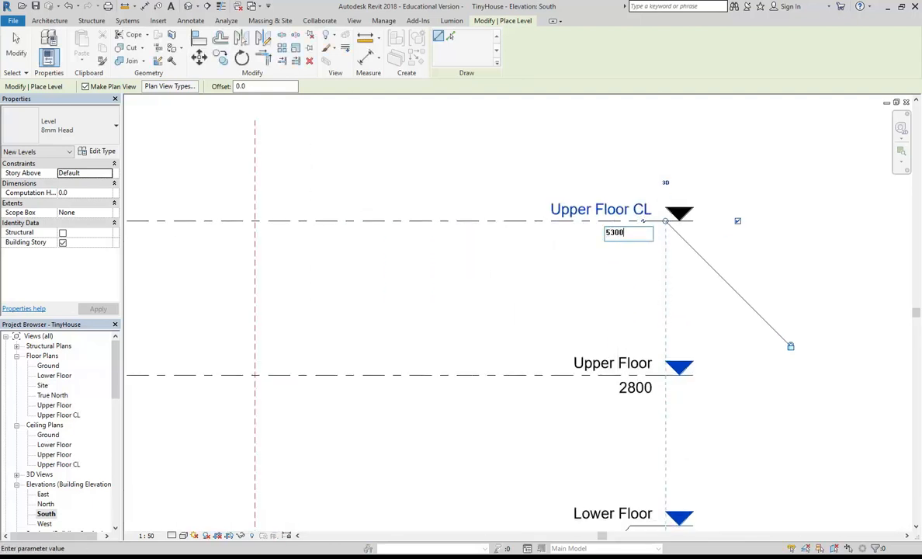
pyautogui.press('Return')
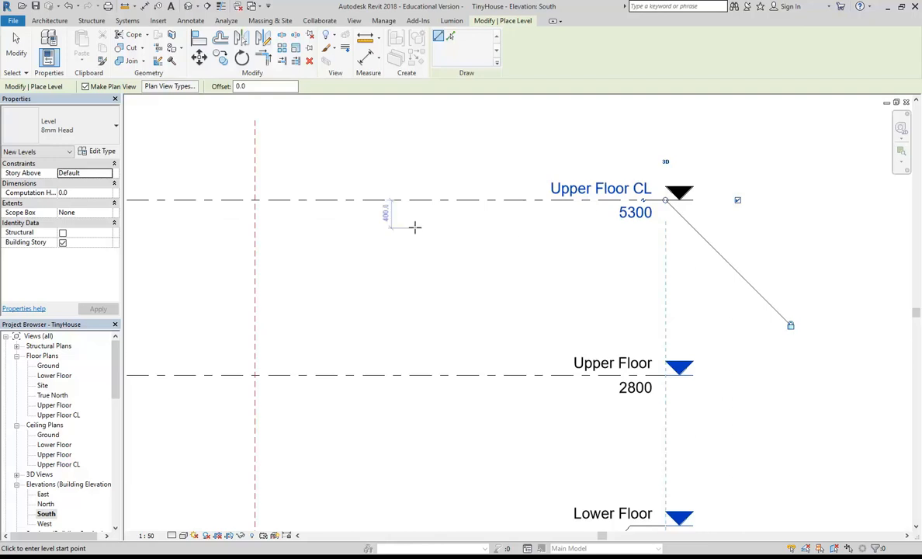
# - Draw another level at elevation 6500 above Upper Floor CL, aligned with the ends of the existing levels
pyautogui.scroll(-5, 413, 224)
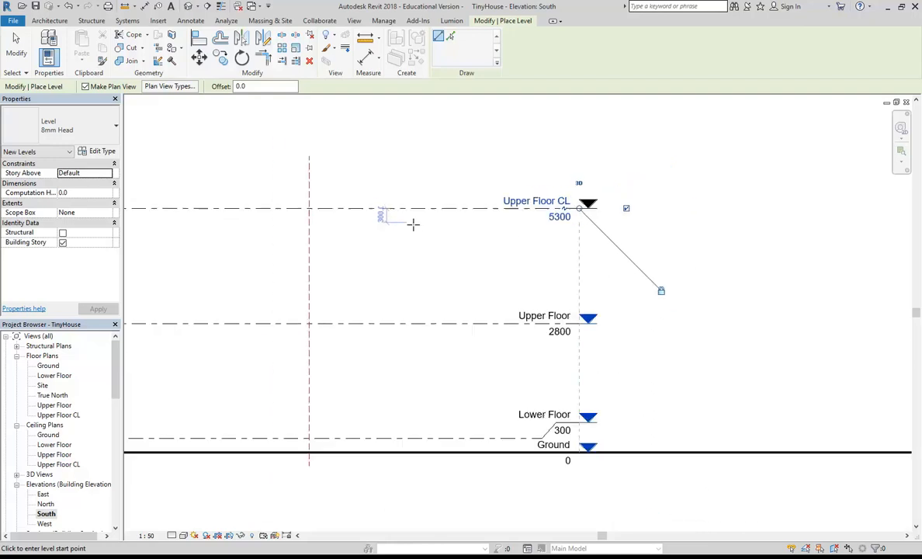
pyautogui.moveTo(522, 217)
pyautogui.mouseDown(button='middle')
pyautogui.moveTo(530, 220)
pyautogui.moveTo(523, 209)
pyautogui.mouseUp(button='middle')
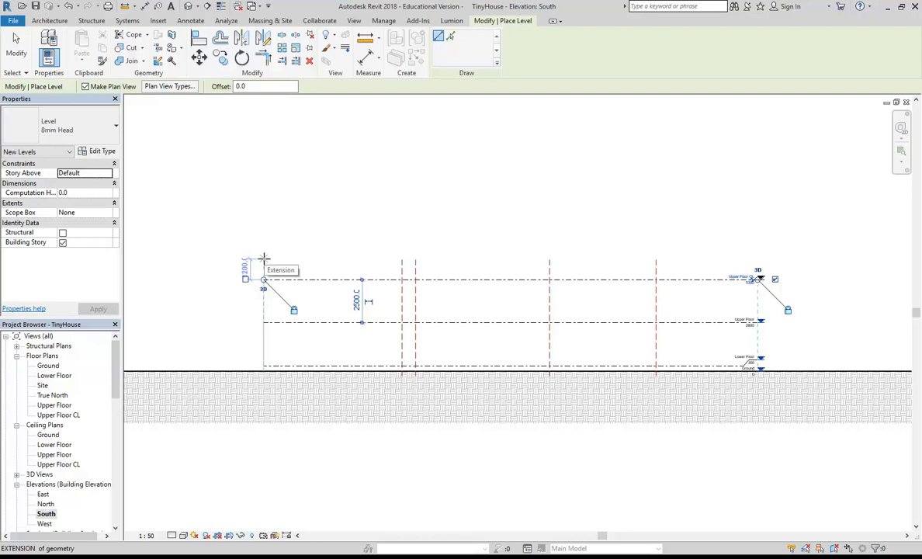
pyautogui.click(264, 257)
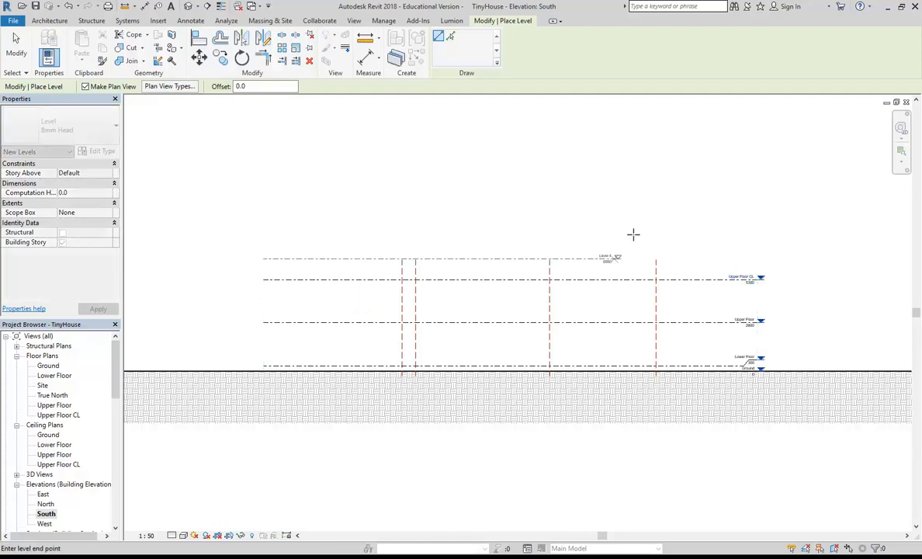
pyautogui.scroll(5, 609, 242)
pyautogui.click(612, 221)
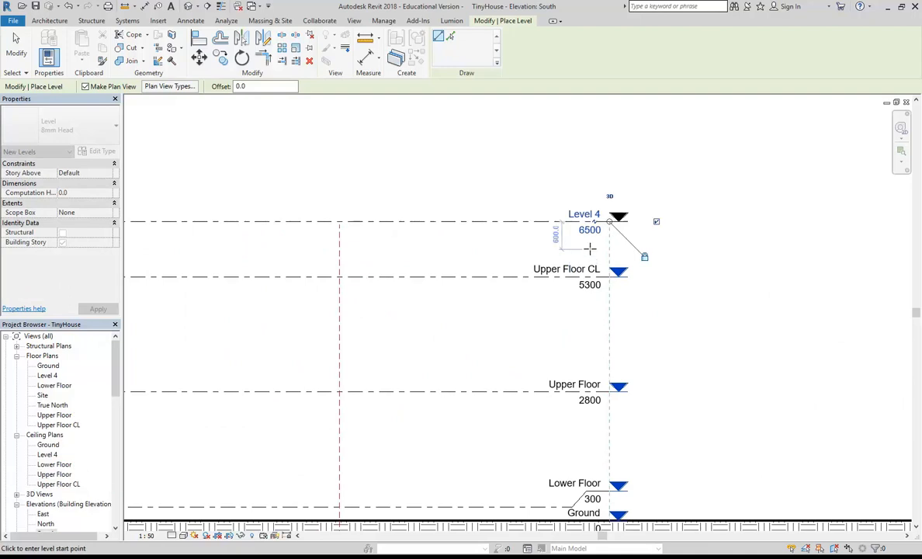
# - Rename the topmost level, Level 4, to Parapet and rename its corresponding views as well
pyautogui.scroll(2, 590, 249)
pyautogui.click(578, 198)
pyautogui.write('P')
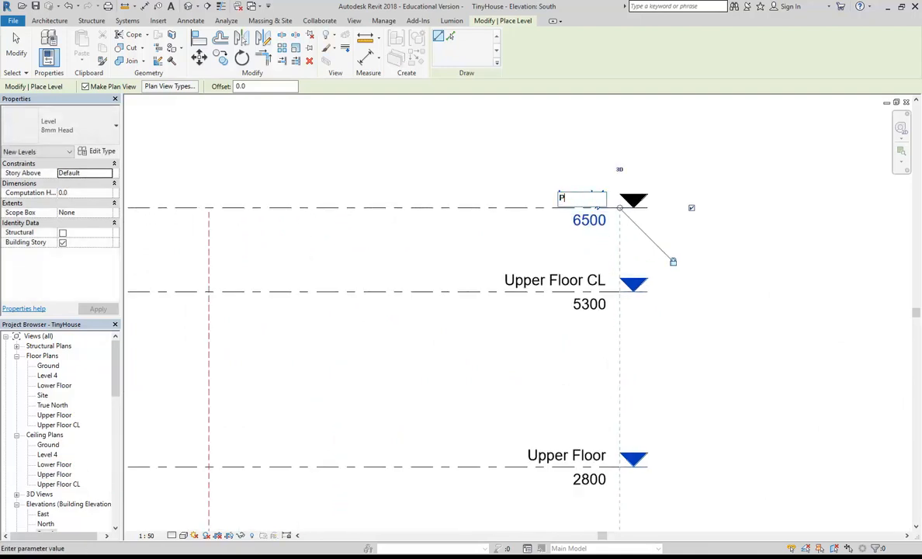
pyautogui.write('araPET')
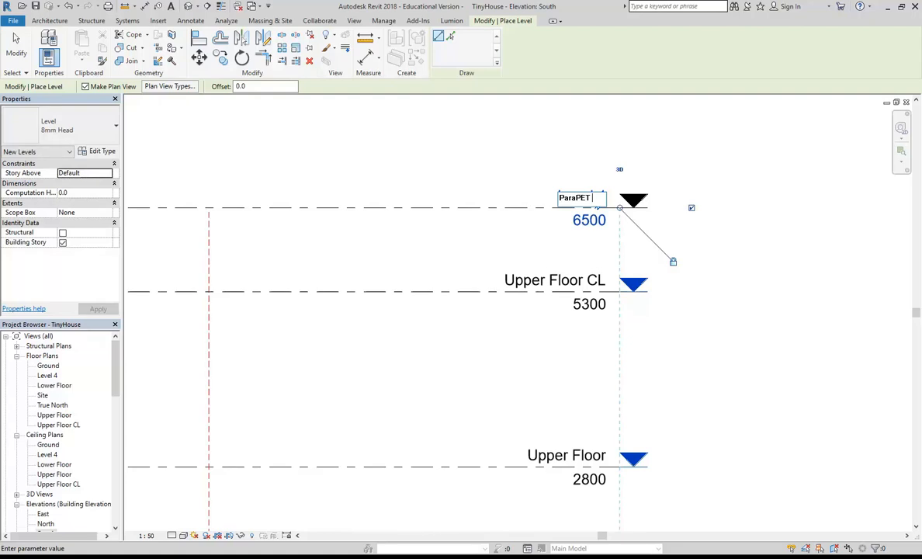
pyautogui.press('BackSpace')
pyautogui.press('BackSpace')
pyautogui.press('BackSpace')
pyautogui.write('pet')
pyautogui.press('Return')
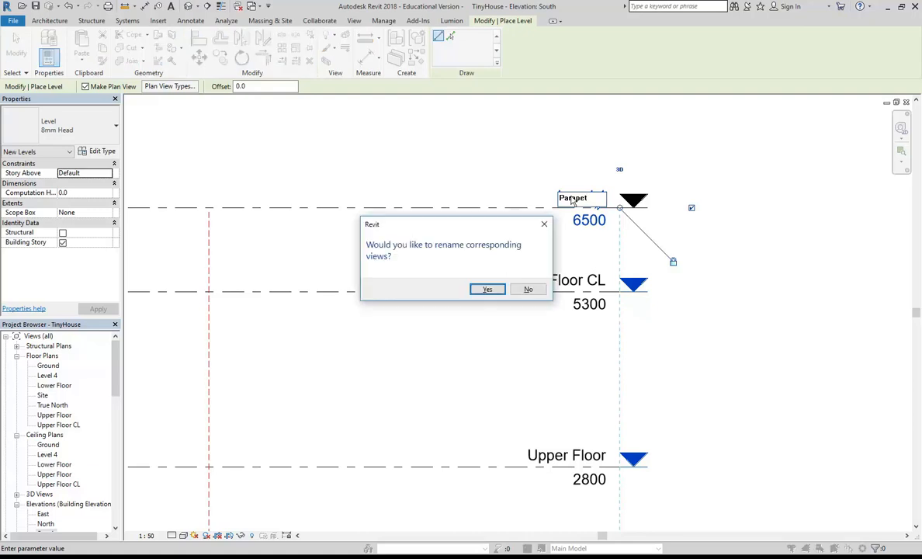
pyautogui.click(488, 291)
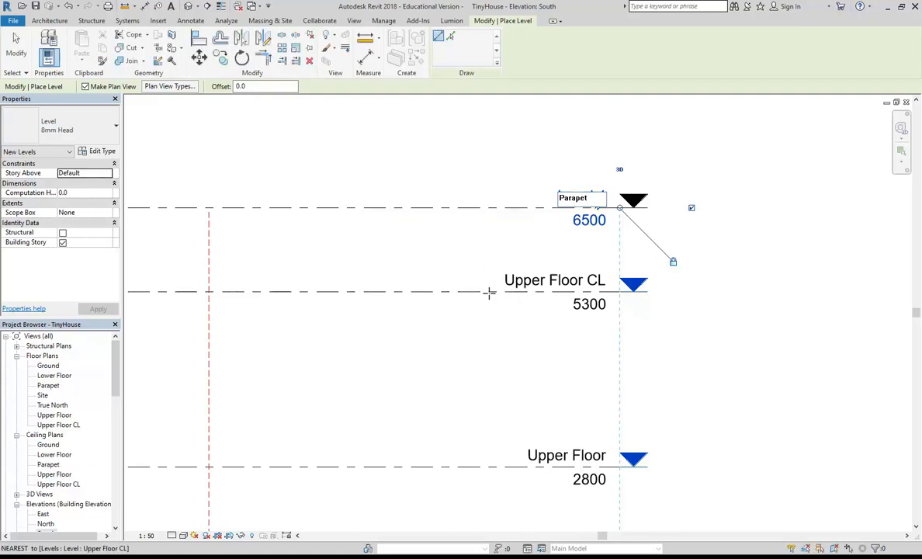
# - Set the Parapet level's elevation to 6355 and end level placement
pyautogui.click(587, 221)
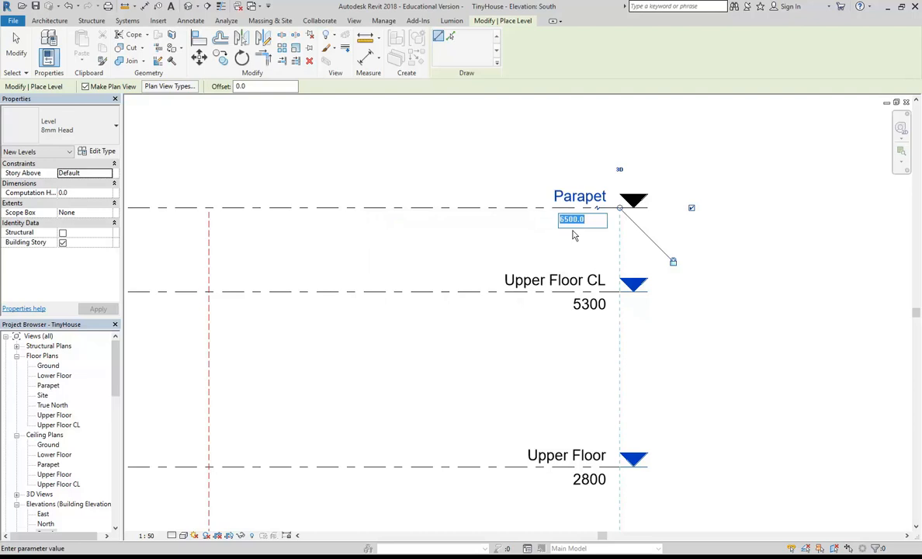
pyautogui.write('6355')
pyautogui.press('Return')
pyautogui.scroll(-3, 632, 252)
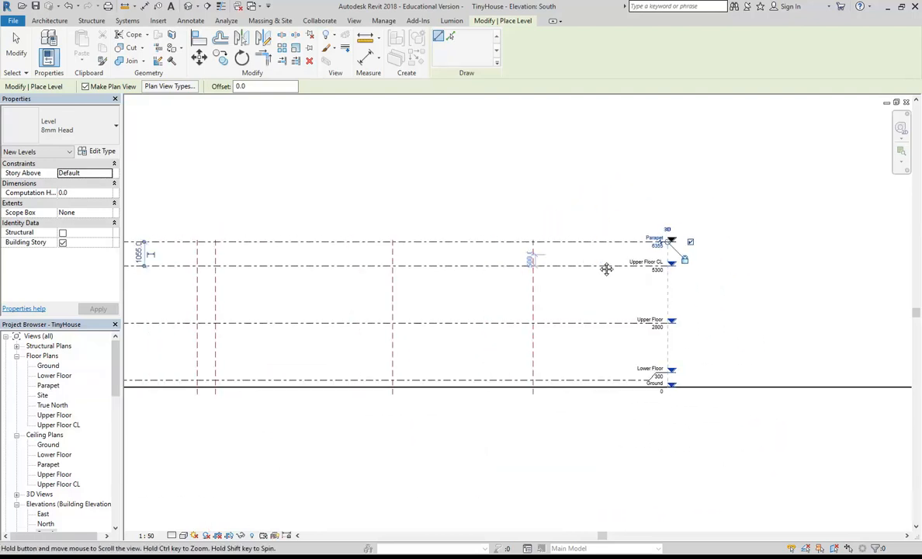
pyautogui.moveTo(544, 261); pyautogui.dragTo(619, 264, button='middle')
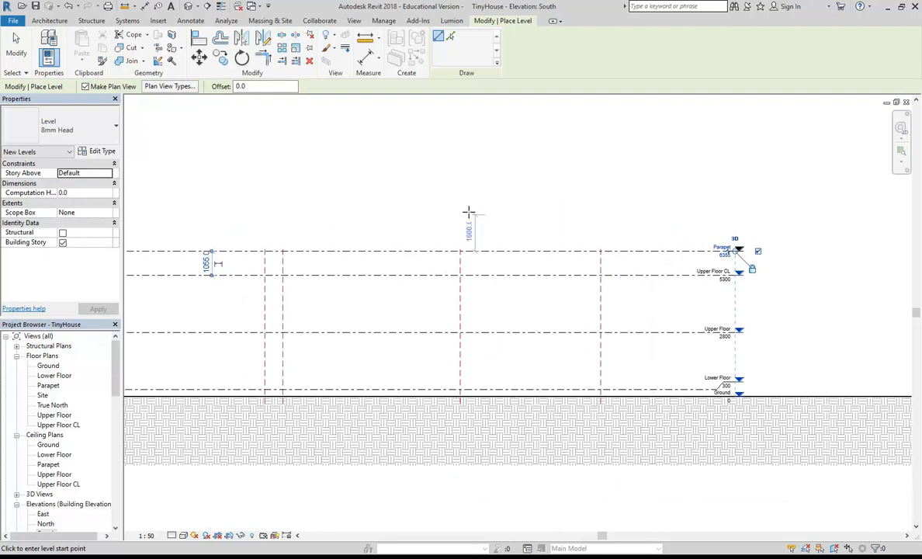
pyautogui.rightClick(480, 190)
pyautogui.rightClick(492, 200)
pyautogui.click(512, 207)
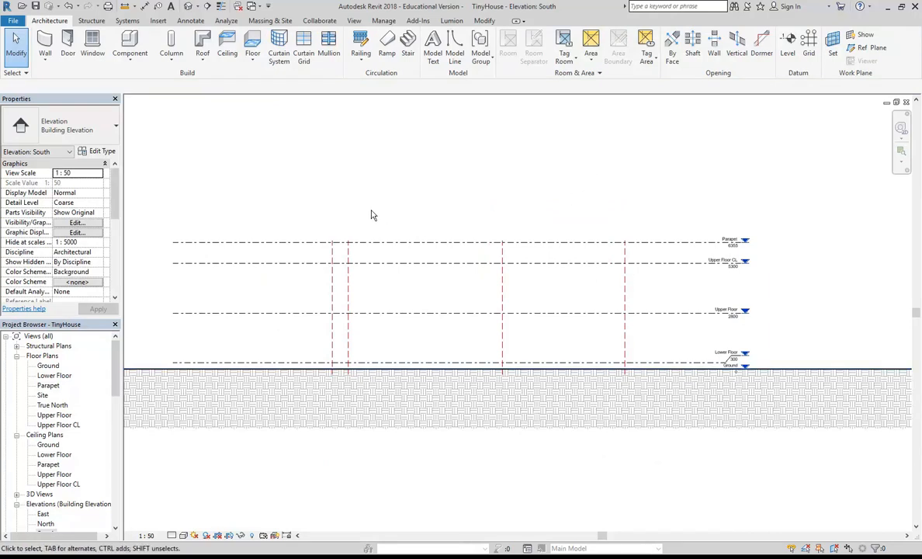
# - Place a continuous aligned dimension from Lower Floor through Upper Floor to Upper Floor CL, near the left ends of the level lines
pyautogui.moveTo(345, 198); pyautogui.dragTo(359, 199, button='middle')
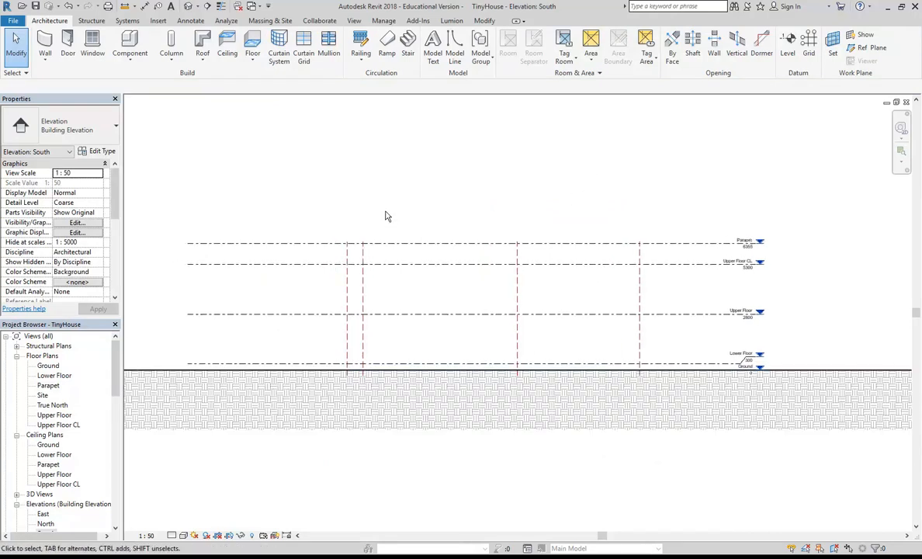
pyautogui.click(144, 7)
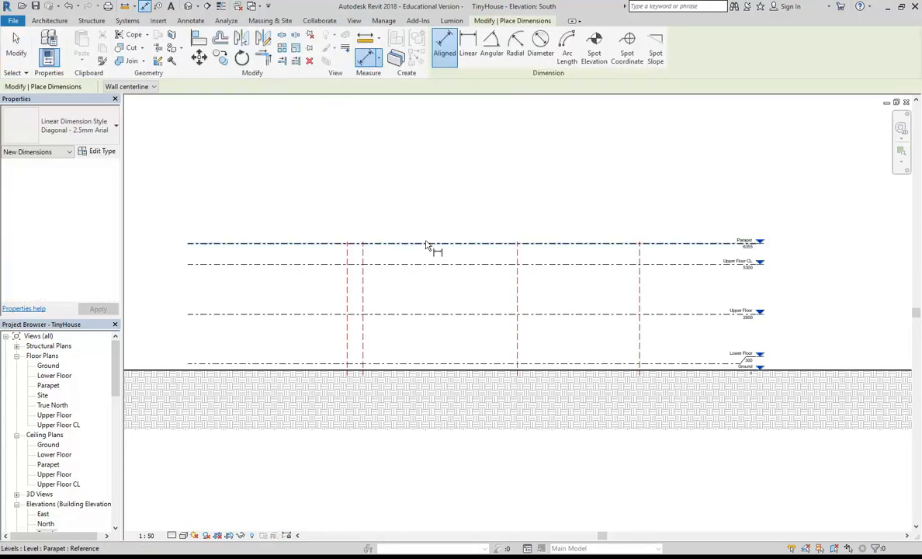
pyautogui.moveTo(273, 382); pyautogui.dragTo(325, 398, button='middle')
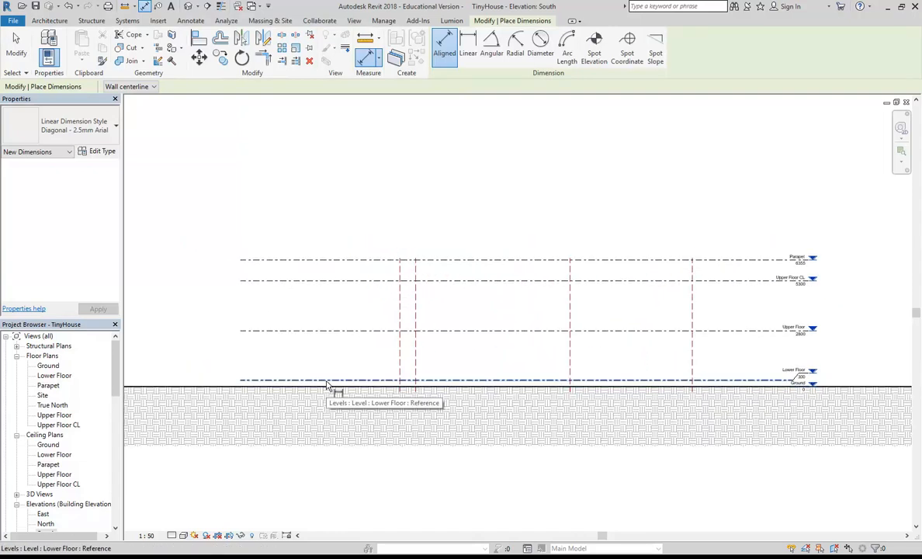
pyautogui.click(327, 382)
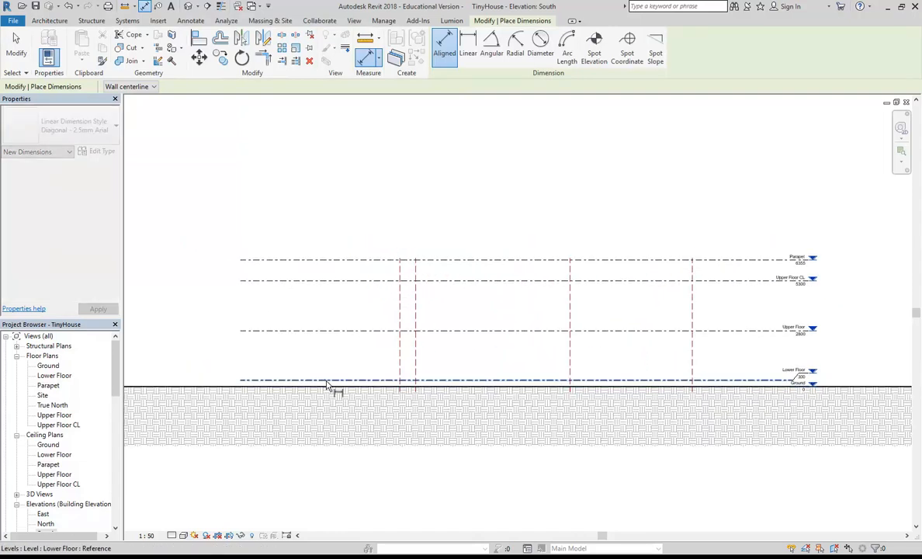
pyautogui.click(338, 332)
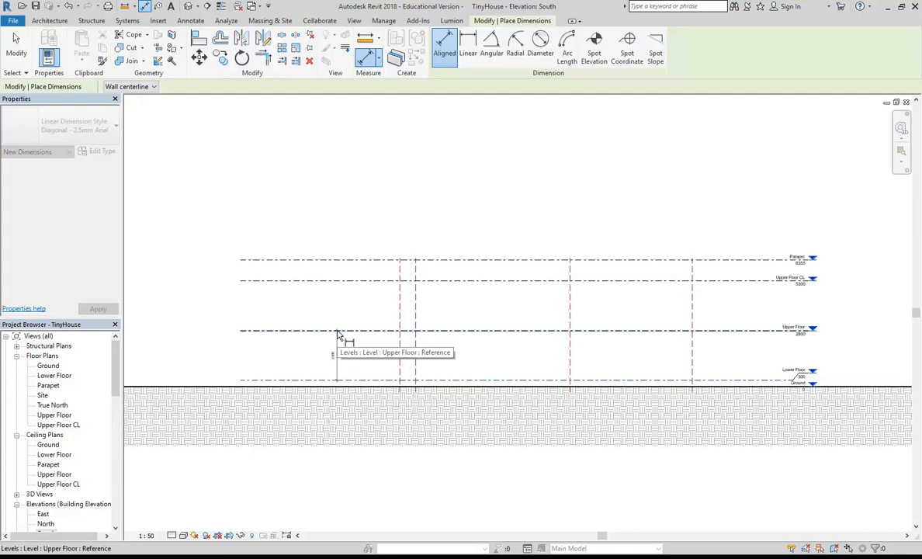
pyautogui.click(333, 282)
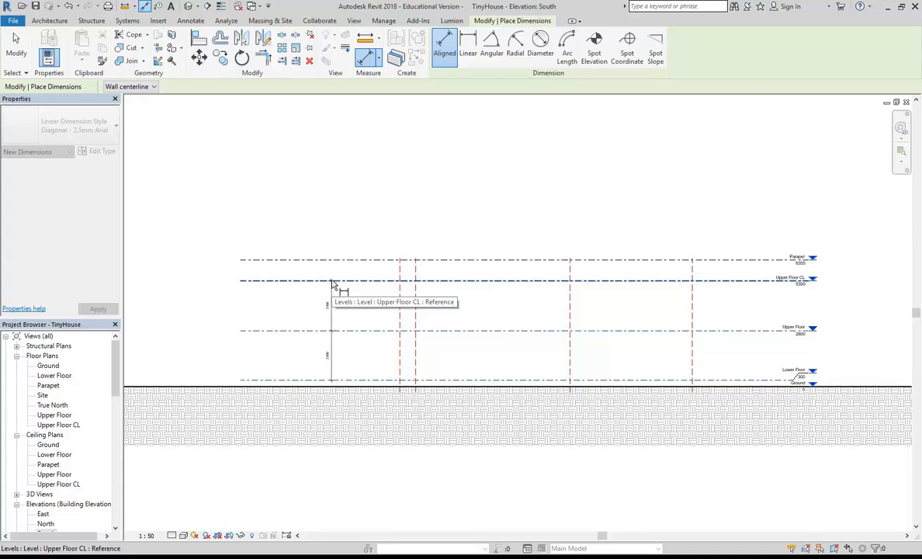
pyautogui.click(360, 312)
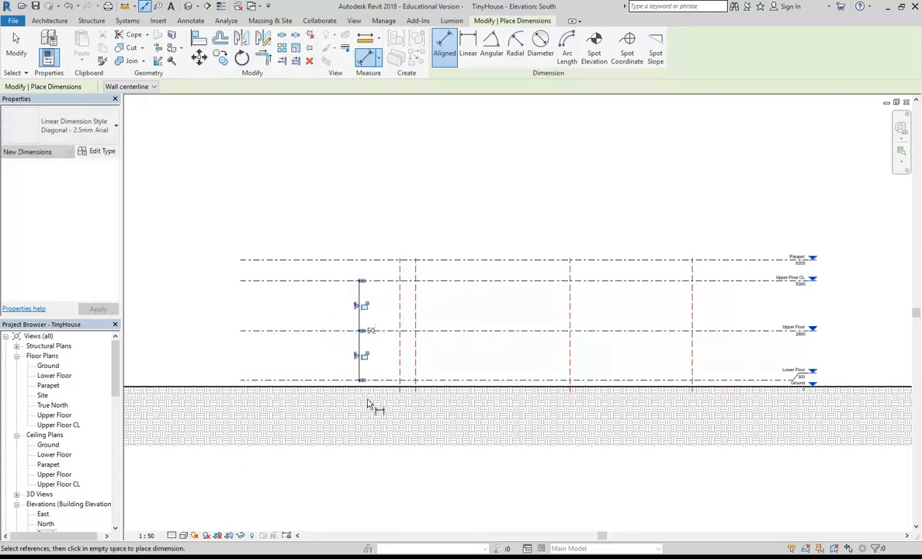
pyautogui.scroll(5, 395, 365)
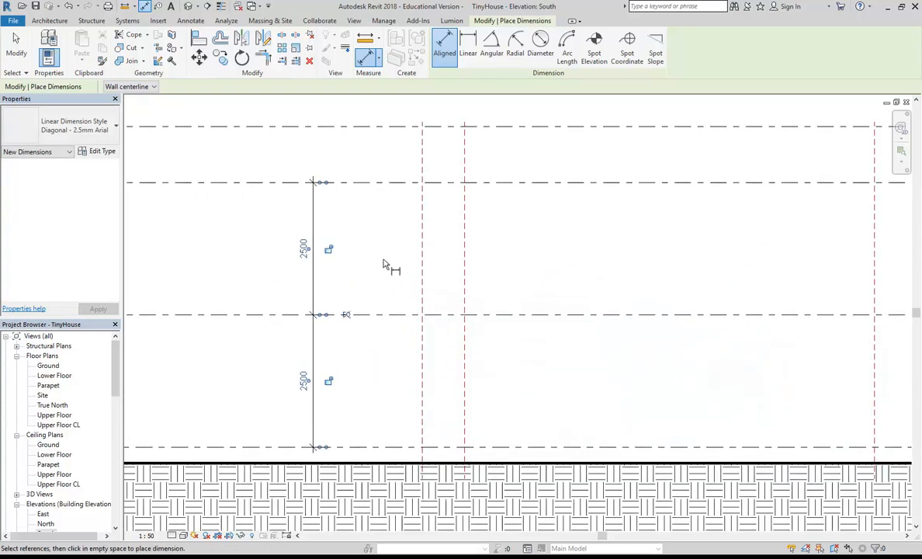
pyautogui.rightClick(381, 256)
pyautogui.click(393, 262)
pyautogui.moveTo(393, 287); pyautogui.dragTo(377, 291, button='middle')
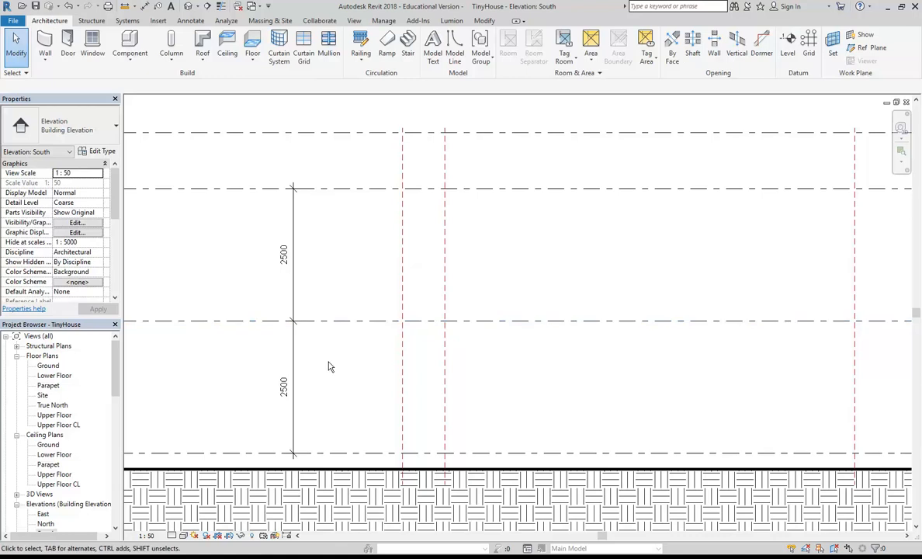
# - Examine the floor-to-floor dimensions and the names and elevations of all levels in the South elevation
pyautogui.scroll(1, 334, 368)
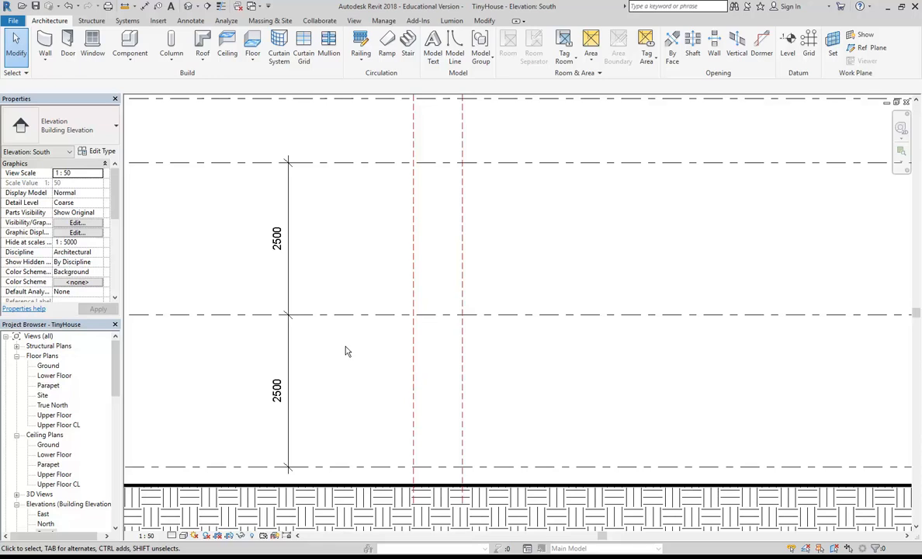
pyautogui.scroll(-4, 510, 286)
pyautogui.moveTo(364, 307)
pyautogui.mouseDown(button='middle')
pyautogui.moveTo(342, 306)
pyautogui.moveTo(362, 303)
pyautogui.mouseUp(button='middle')
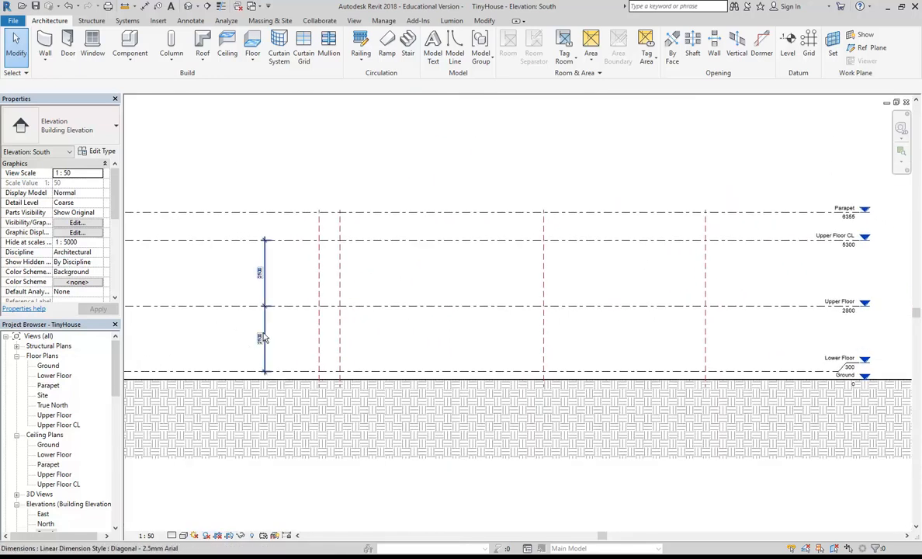
pyautogui.scroll(1, 236, 338)
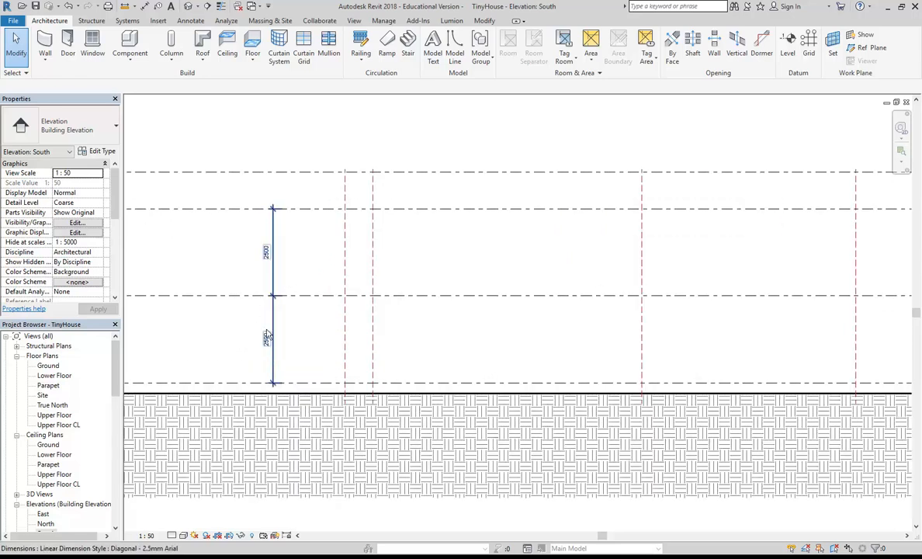
pyautogui.scroll(3, 253, 323)
pyautogui.scroll(-4, 482, 283)
pyautogui.moveTo(481, 284); pyautogui.dragTo(229, 273, button='middle')
pyautogui.moveTo(555, 296); pyautogui.dragTo(317, 331, button='middle')
pyautogui.scroll(3, 504, 326)
pyautogui.moveTo(505, 336); pyautogui.dragTo(515, 398, button='middle')
pyautogui.scroll(1, 494, 394)
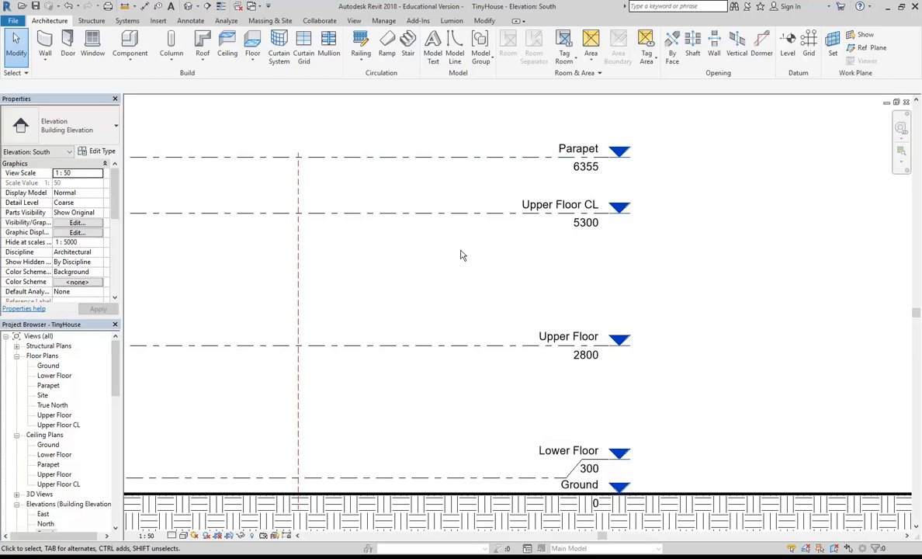
pyautogui.scroll(-4, 460, 255)
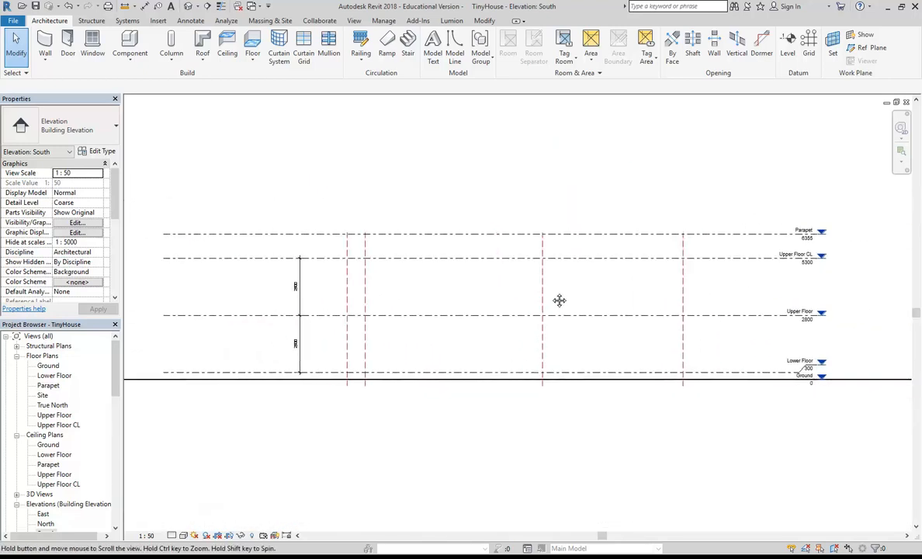
pyautogui.scroll(2, 455, 304)
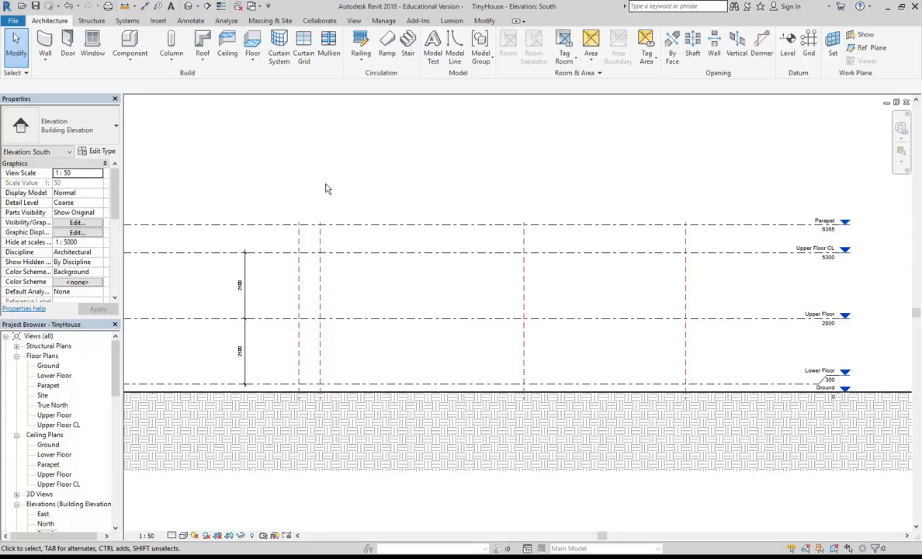
pyautogui.moveTo(337, 557)
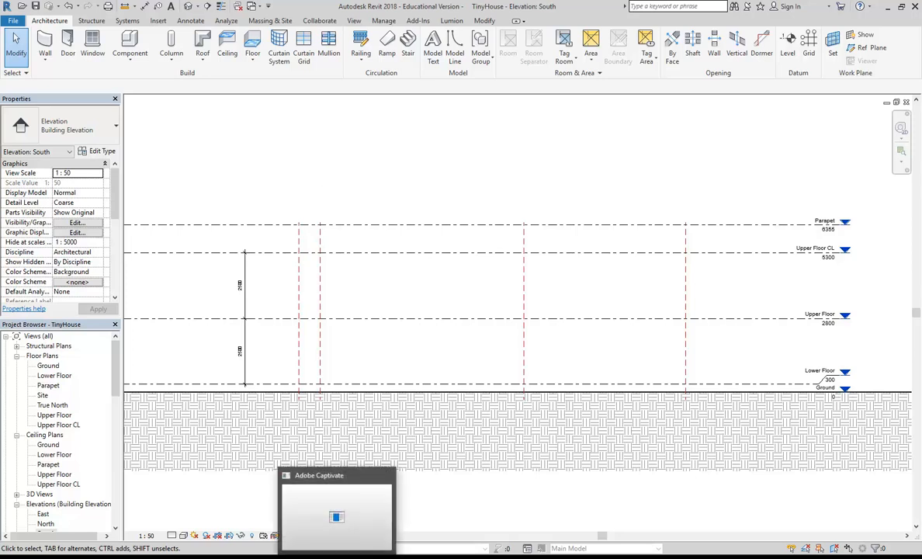